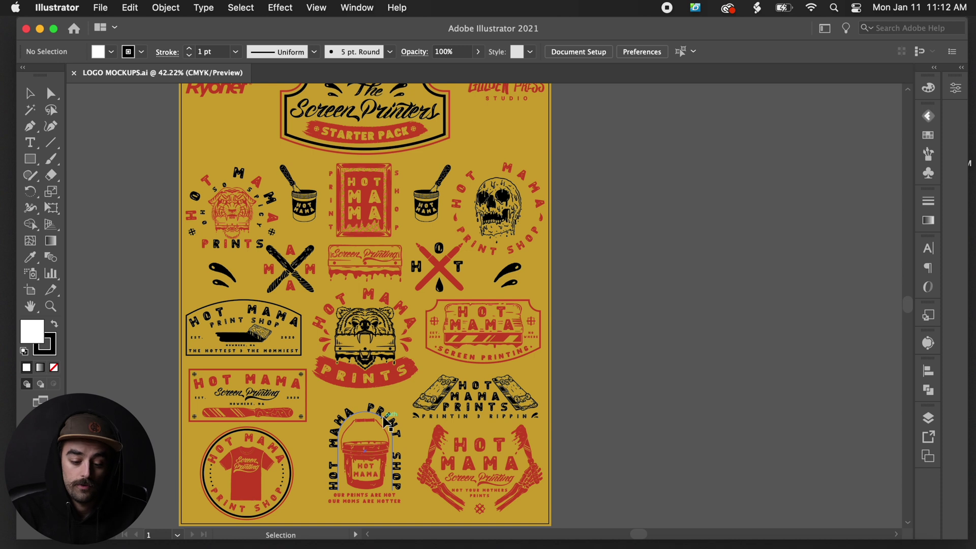
# Step: Move the bucket logo group onto the pasteboard beside the artboard and ungroup it
pyautogui.scroll(-2, 384, 420)
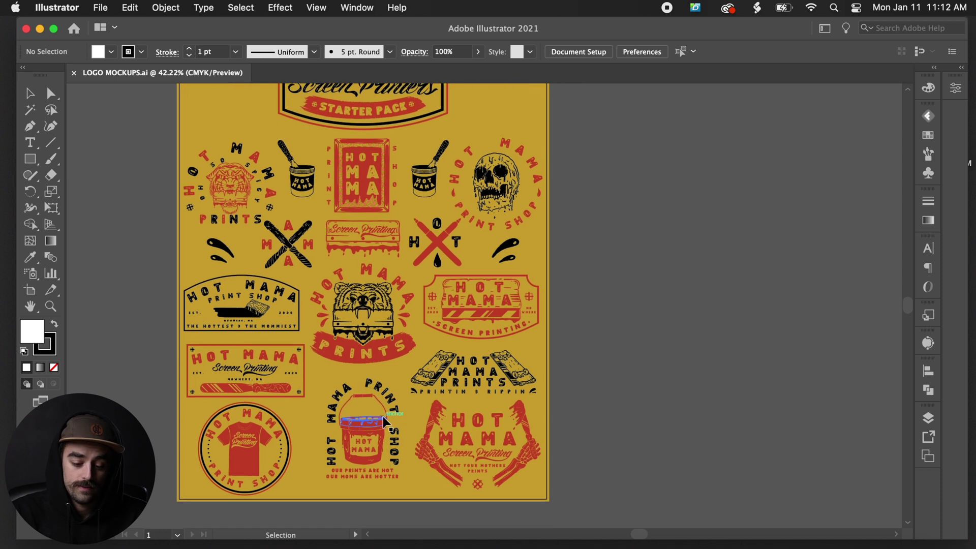
pyautogui.click(366, 445)
pyautogui.moveTo(364, 431); pyautogui.dragTo(691, 322)
pyautogui.scroll(5, 691, 322)
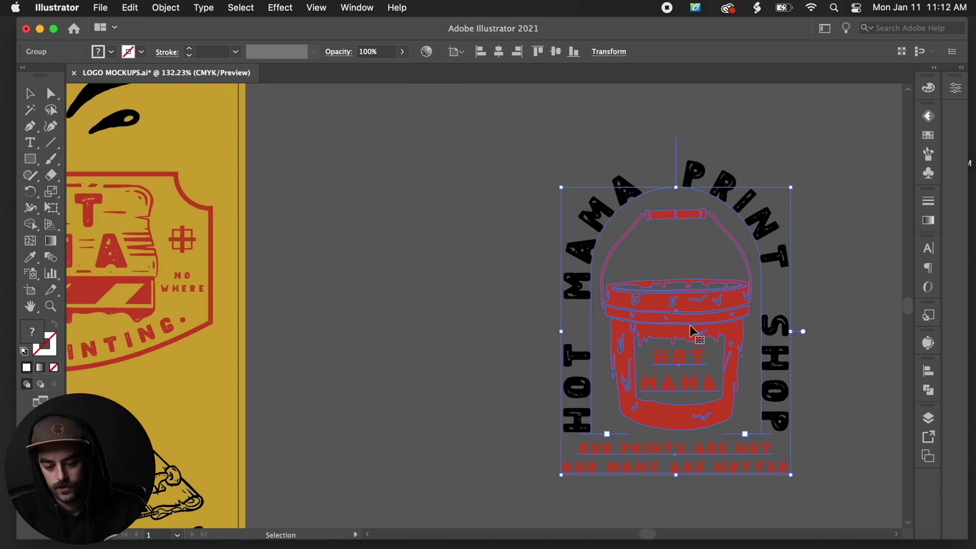
pyautogui.click(793, 319)
pyautogui.hscroll(3, 736, 340)
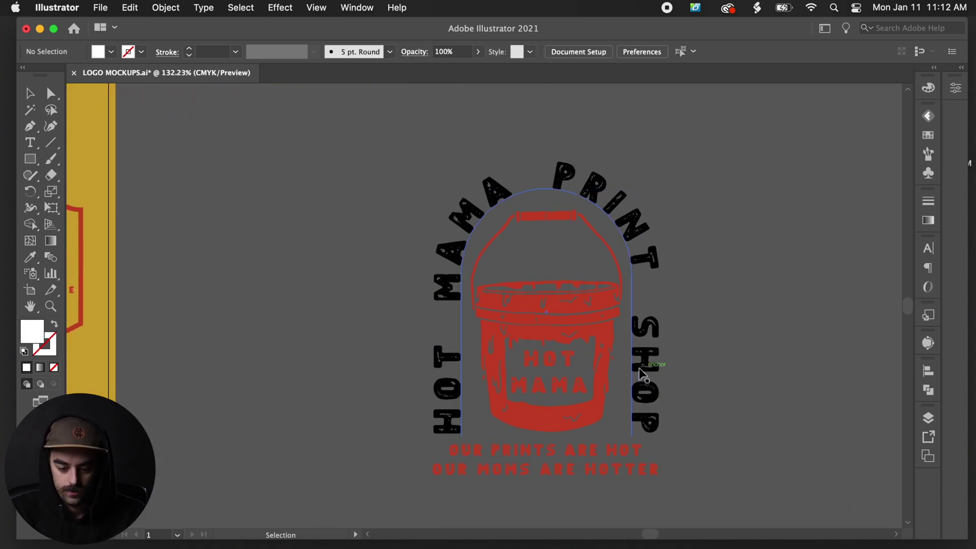
pyautogui.click(556, 319)
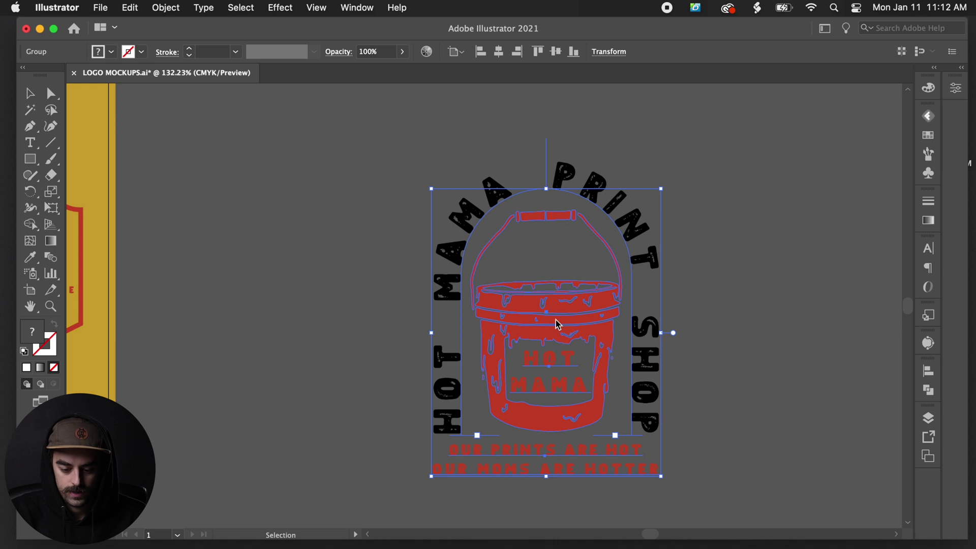
pyautogui.rightClick(556, 319)
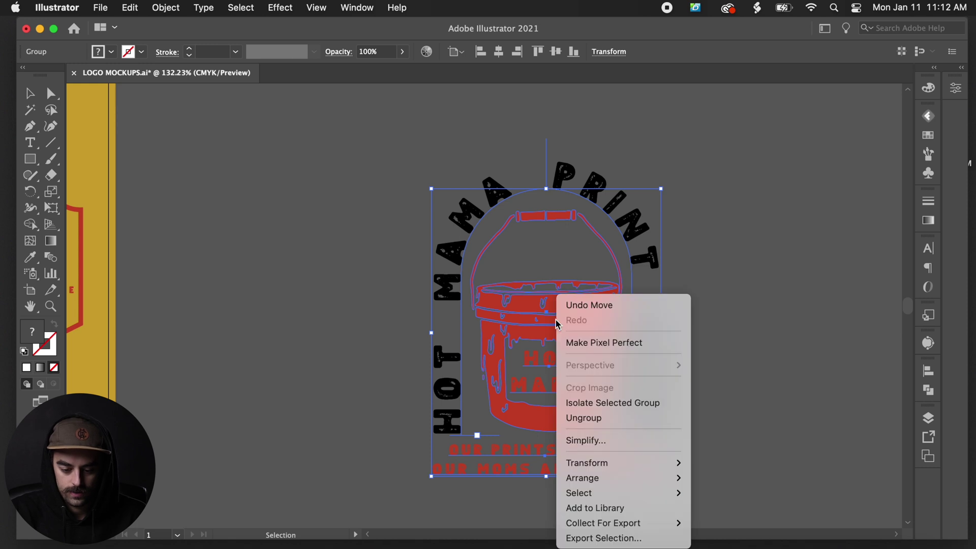
pyautogui.click(592, 418)
pyautogui.click(682, 396)
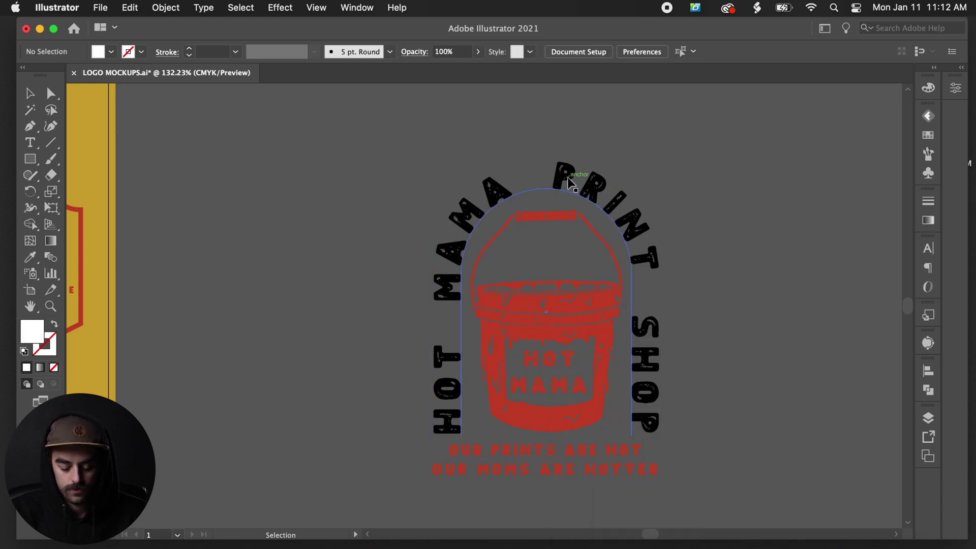
# Step: Replace the arched HOT MAMA PRINT SHOP text with GOLDEN PRESS STUDIO
pyautogui.doubleClick(569, 182)
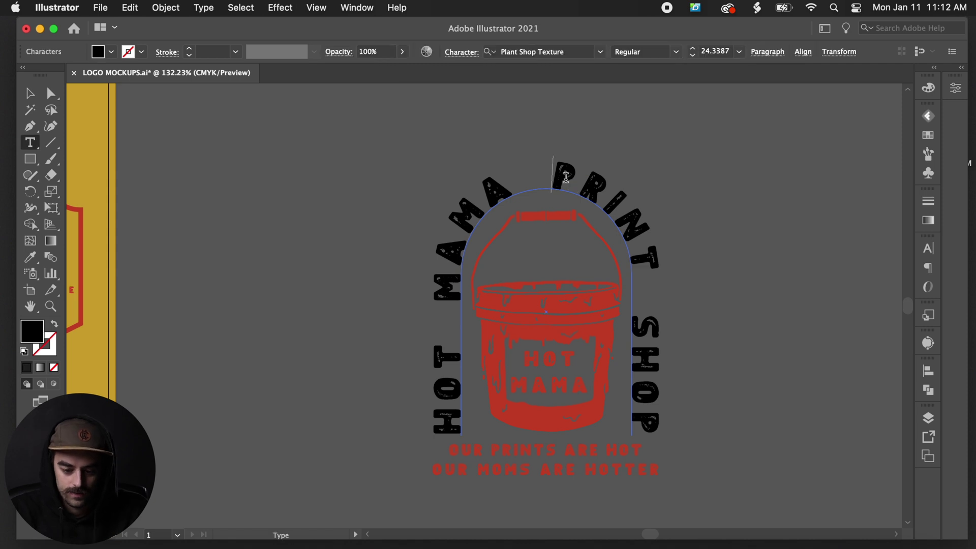
pyautogui.tripleClick(565, 177)
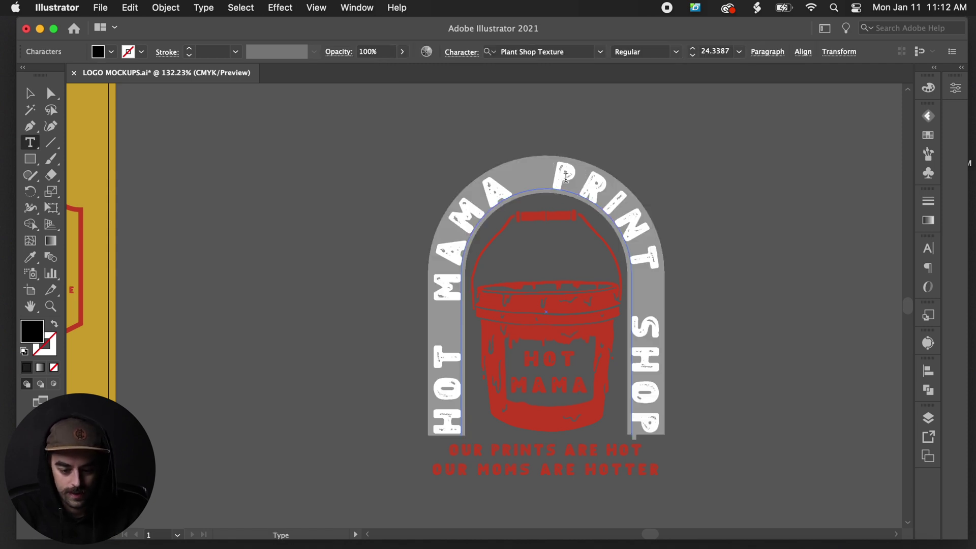
pyautogui.tripleClick(566, 178)
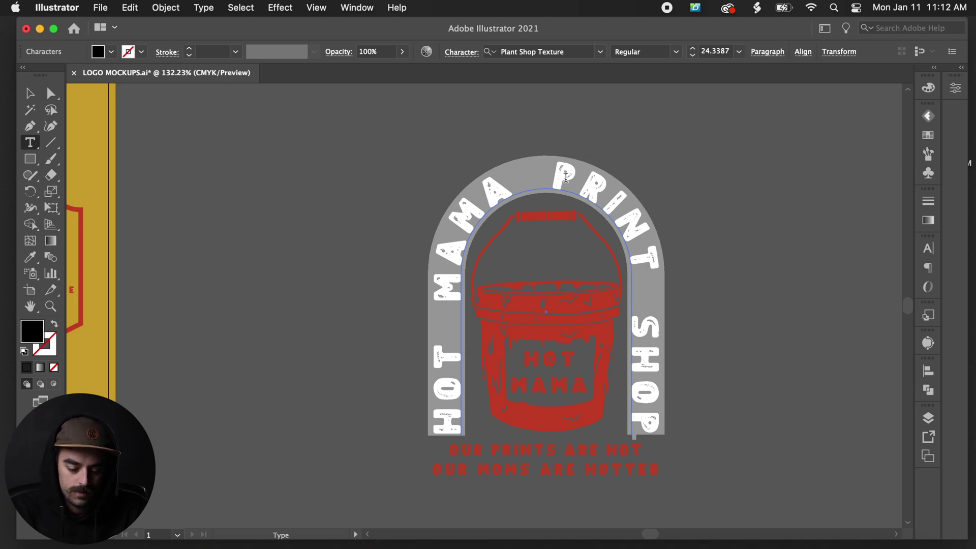
pyautogui.write('GOLDEN PRESS STUDIO')
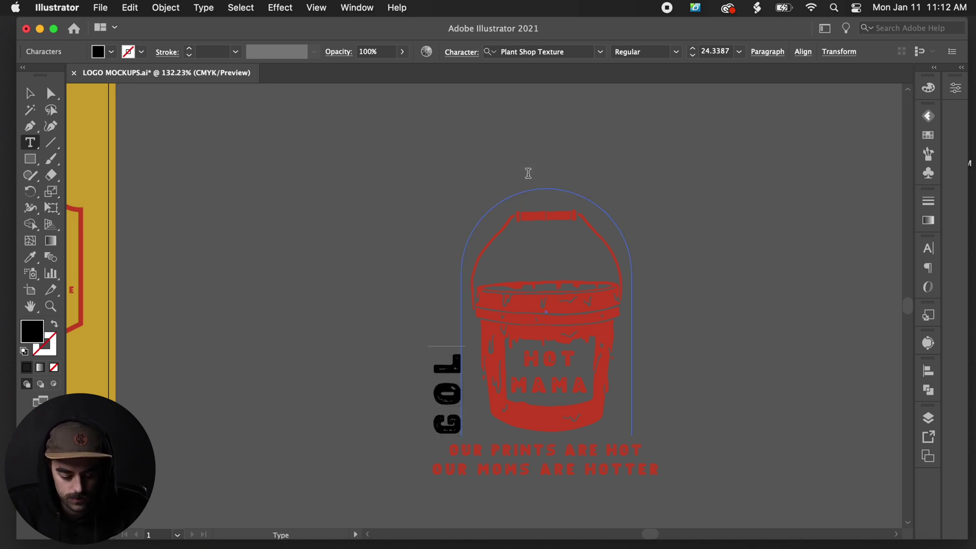
pyautogui.tripleClick(539, 184)
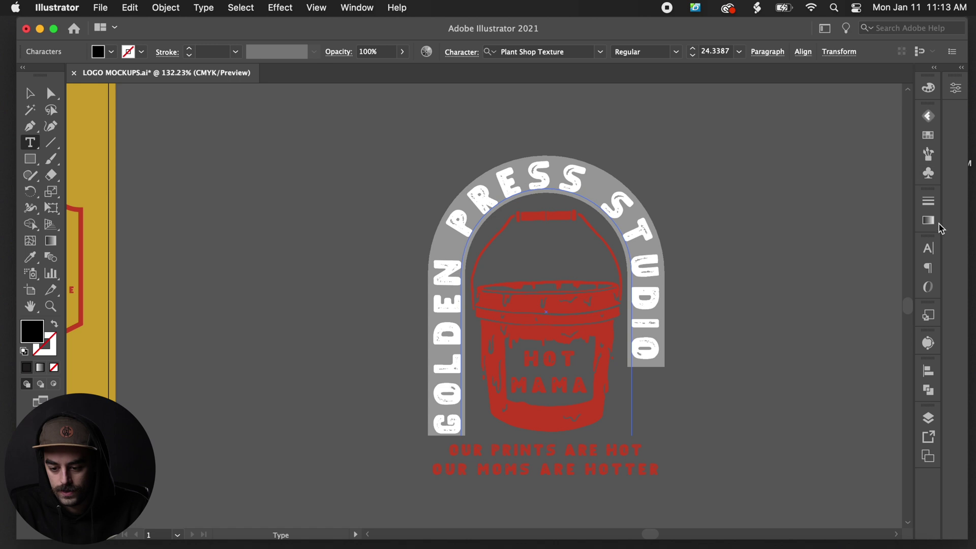
# Step: Raise the tracking of the GOLDEN PRESS STUDIO text so it spreads around the arch
pyautogui.click(926, 254)
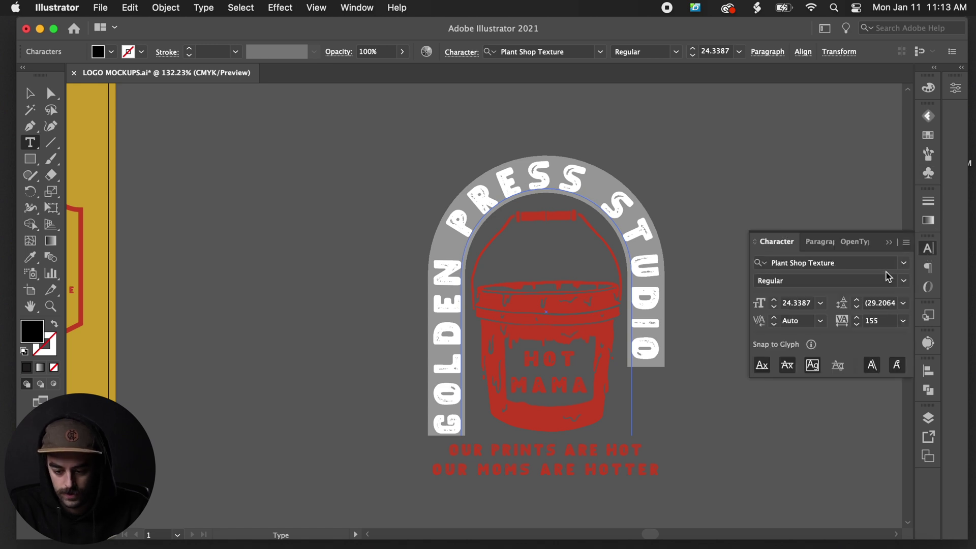
pyautogui.click(856, 317)
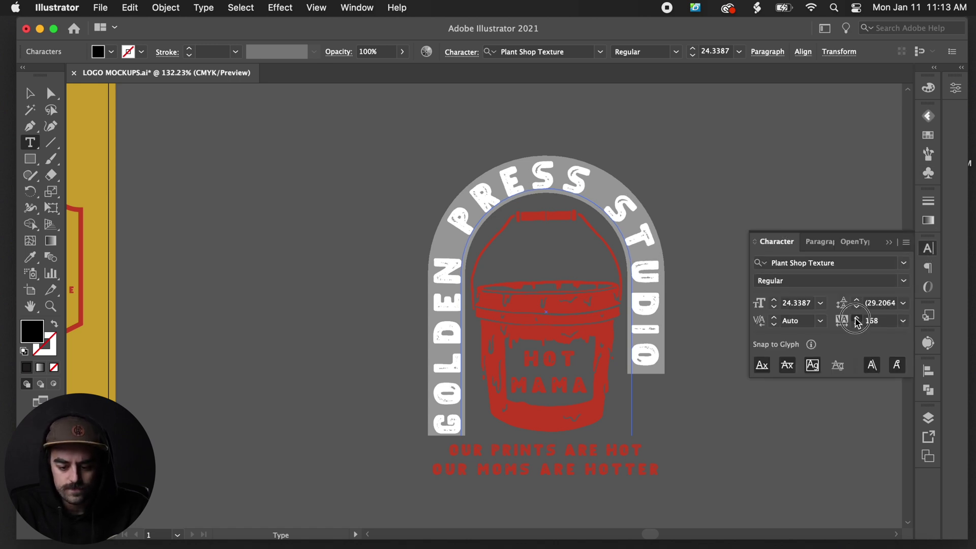
pyautogui.click(856, 319)
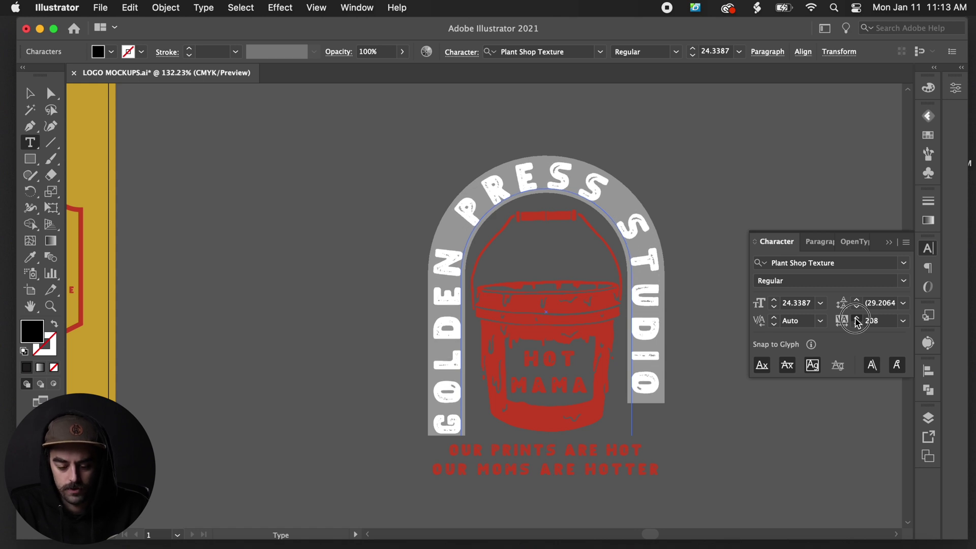
pyautogui.click(857, 320)
pyautogui.click(856, 320)
pyautogui.click(857, 320)
pyautogui.click(857, 320)
pyautogui.click(857, 320)
pyautogui.click(857, 320)
pyautogui.click(534, 399)
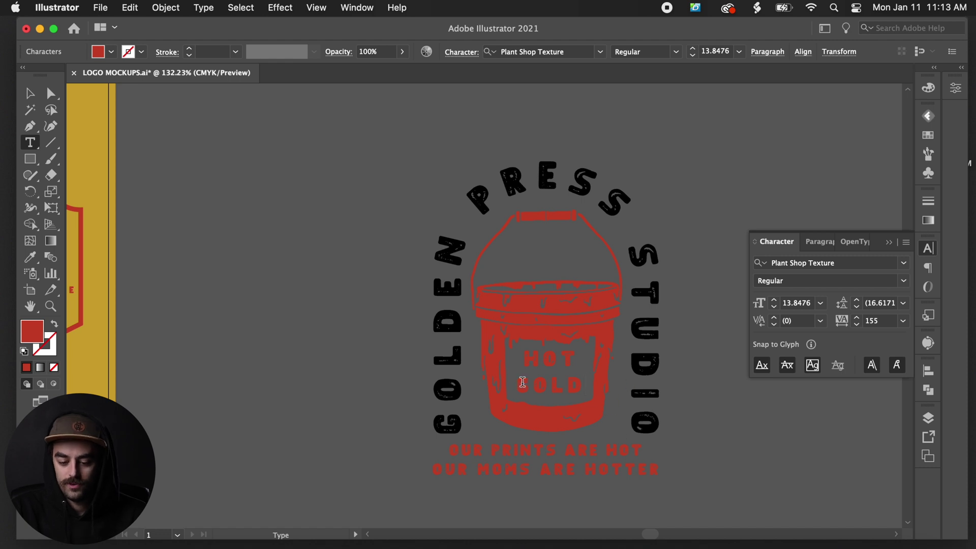
# Step: Exit text editing and pan around the mockup sheet to view the whole artboard
pyautogui.hscroll(-15, 522, 381)
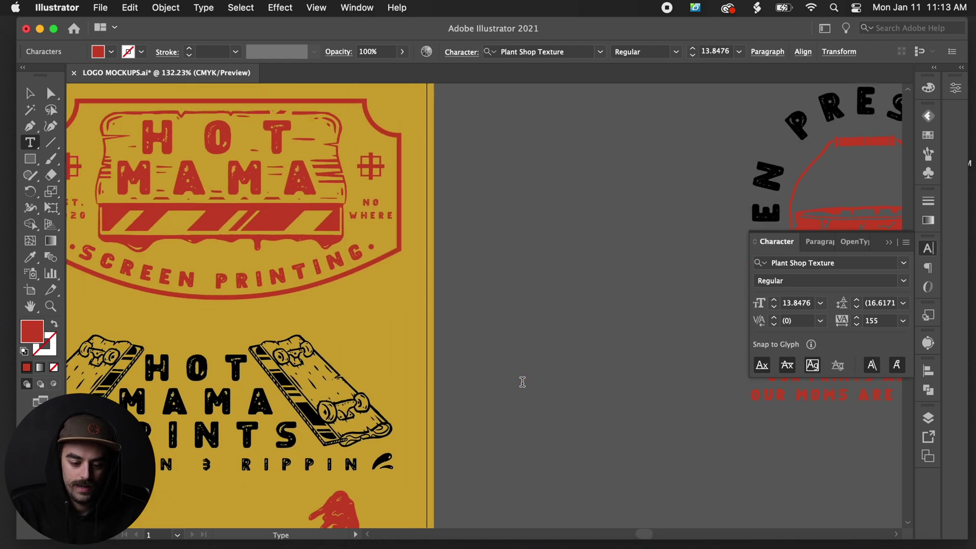
pyautogui.hscroll(-5, 522, 381)
pyautogui.scroll(3, 523, 381)
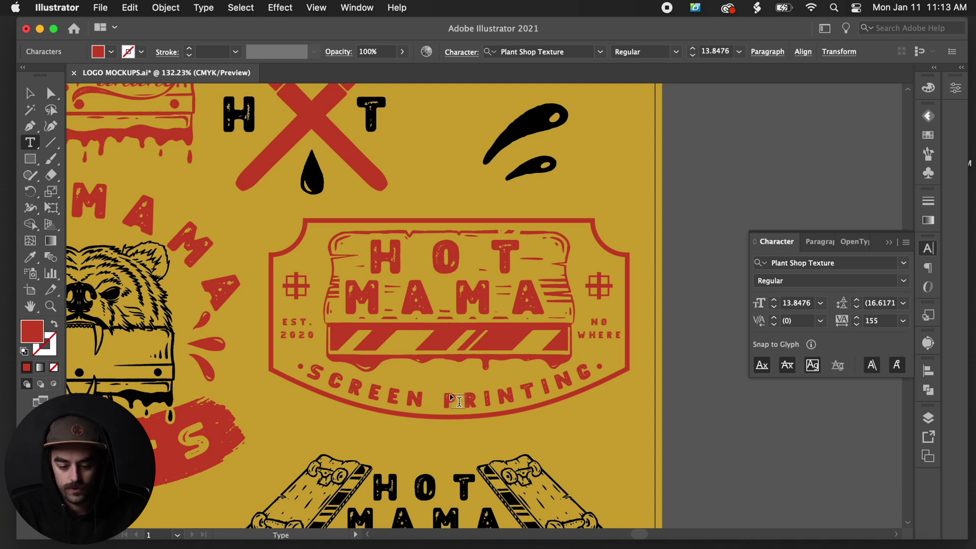
pyautogui.press('v')
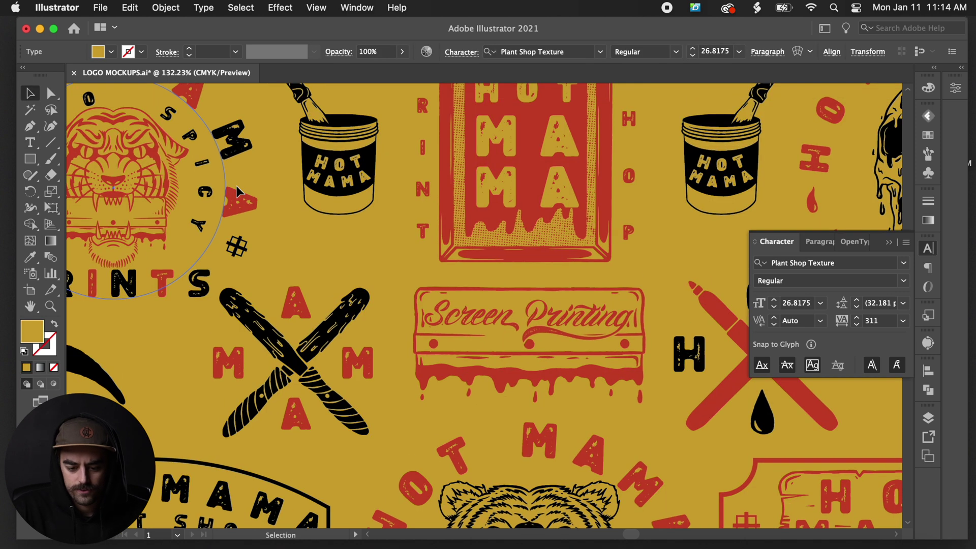
pyautogui.scroll(6, 236, 185)
pyautogui.hscroll(-10, 236, 185)
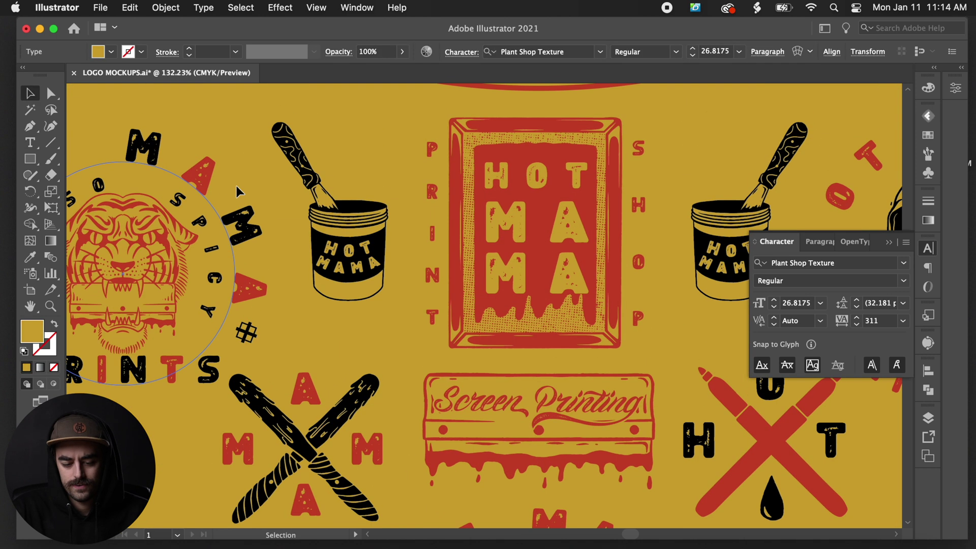
pyautogui.scroll(-10, 382, 437)
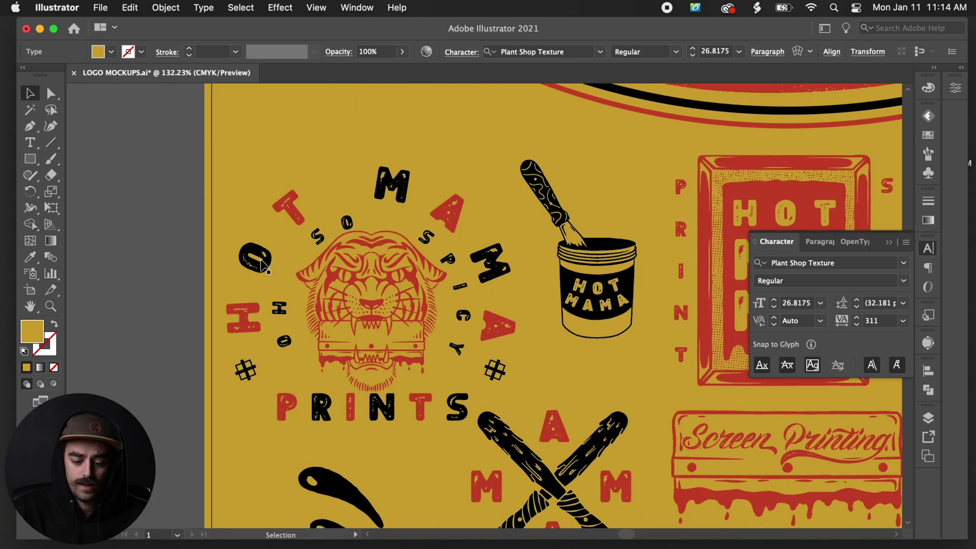
pyautogui.scroll(-20, 382, 440)
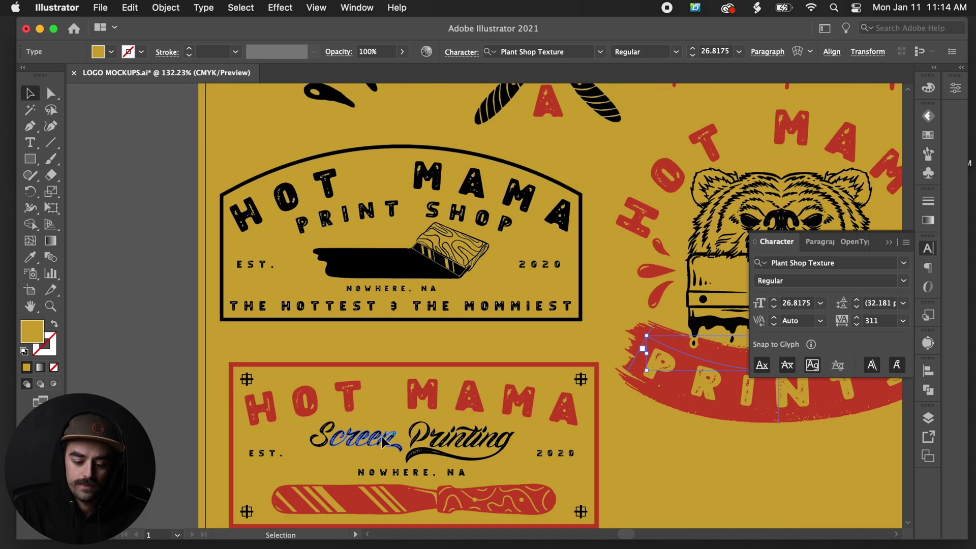
pyautogui.scroll(-3, 382, 447)
pyautogui.scroll(-3, 382, 447)
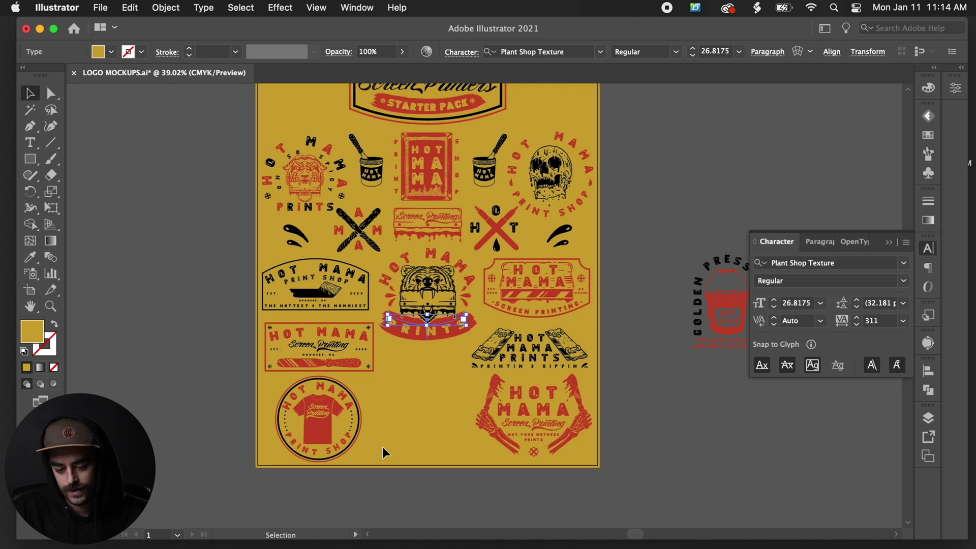
pyautogui.scroll(2, 445, 406)
pyautogui.hscroll(4, 445, 407)
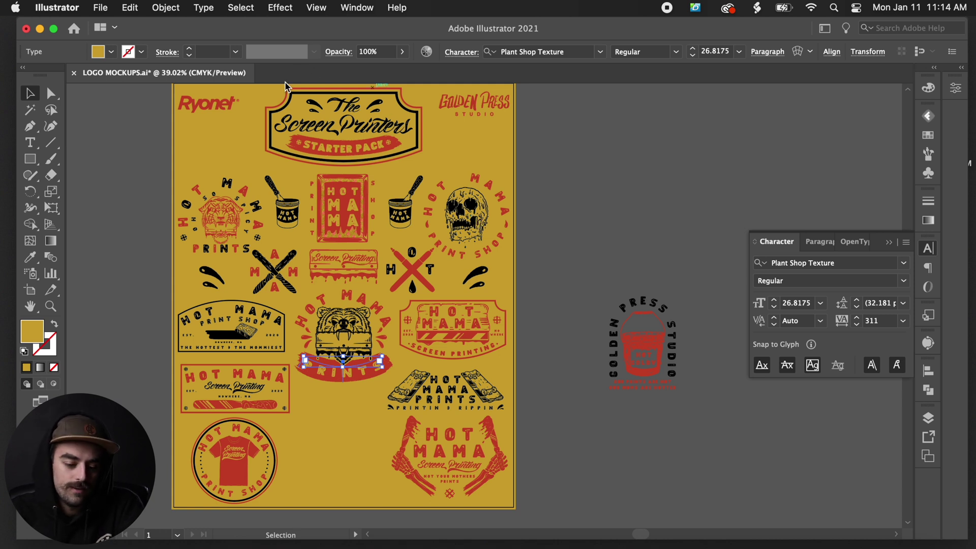
# Step: Close LOGO MOCKUPS.ai without saving and open DESIGN ELEMENTS.ai
pyautogui.click(74, 73)
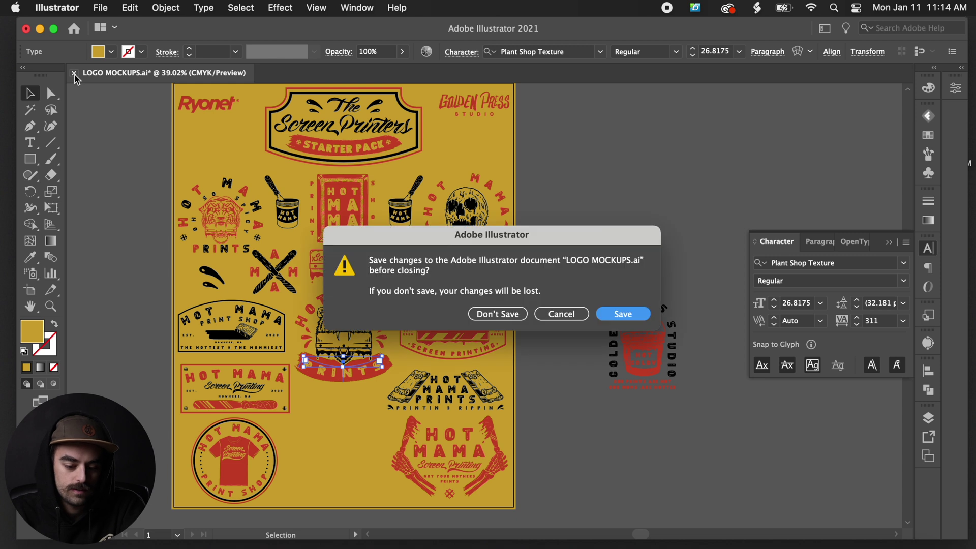
pyautogui.click(489, 311)
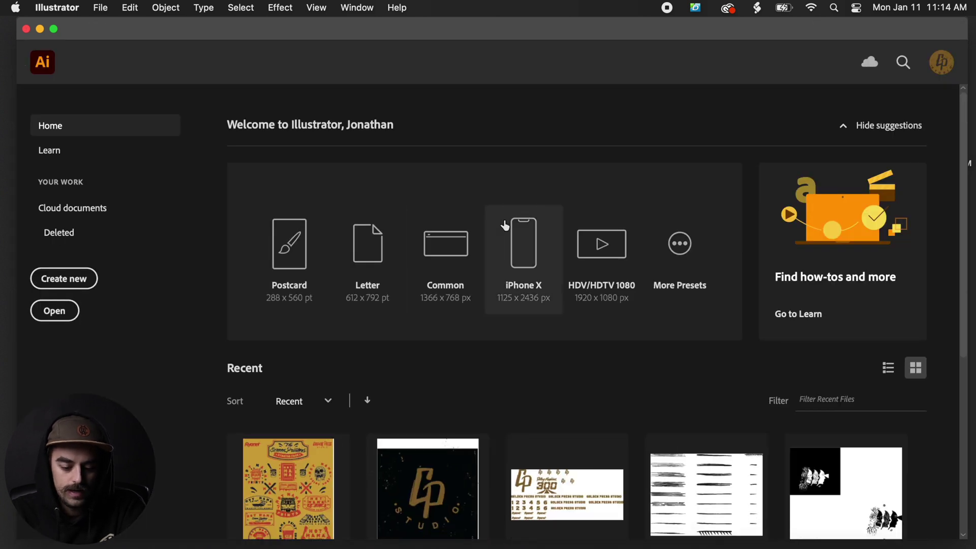
pyautogui.press('super+q')
pyautogui.doubleClick(930, 283)
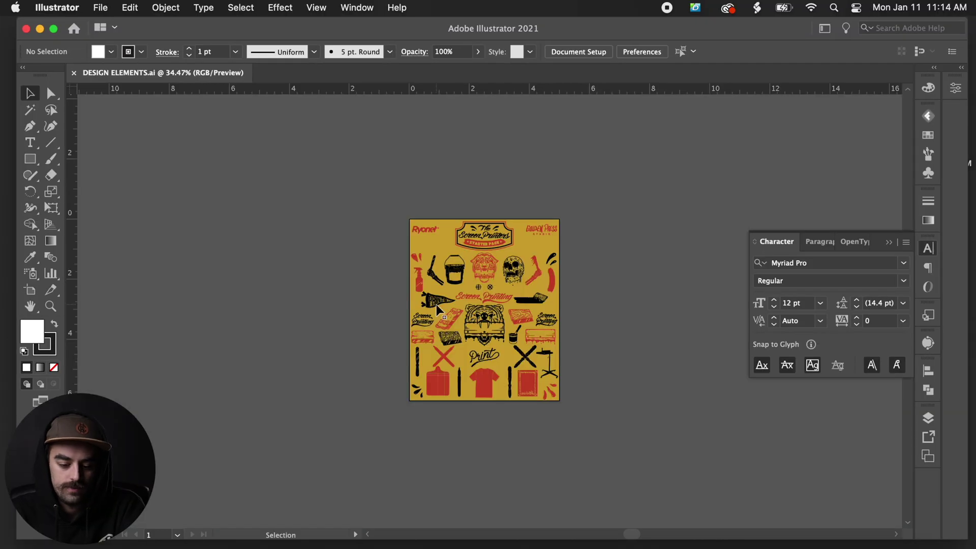
pyautogui.scroll(5, 437, 309)
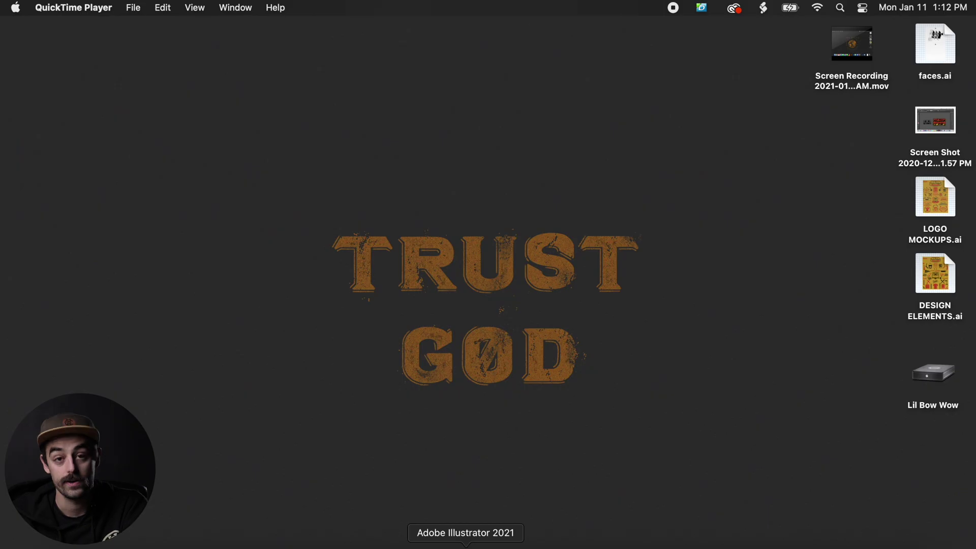
# Step: Create a new 10 × 10 in document from the Home screen and show rulers
pyautogui.click(465, 544)
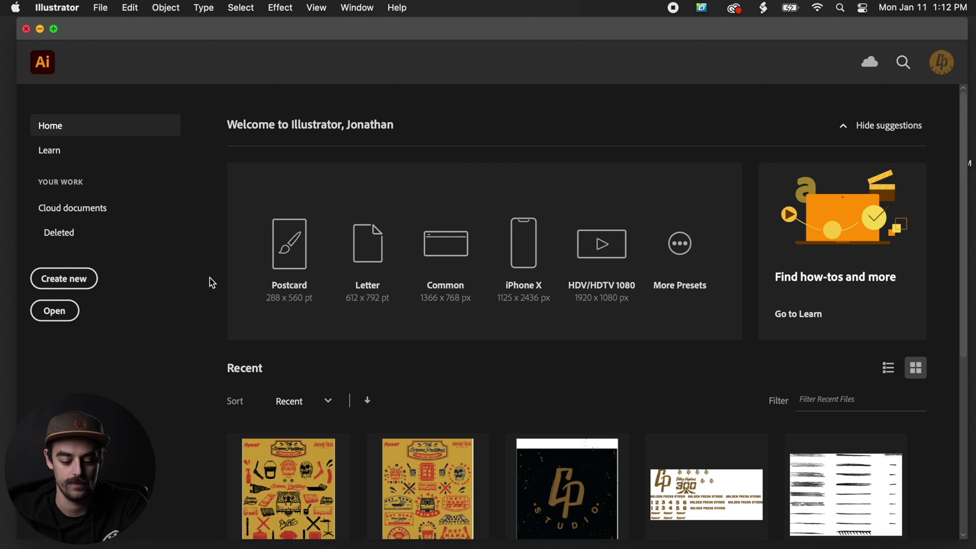
pyautogui.click(55, 274)
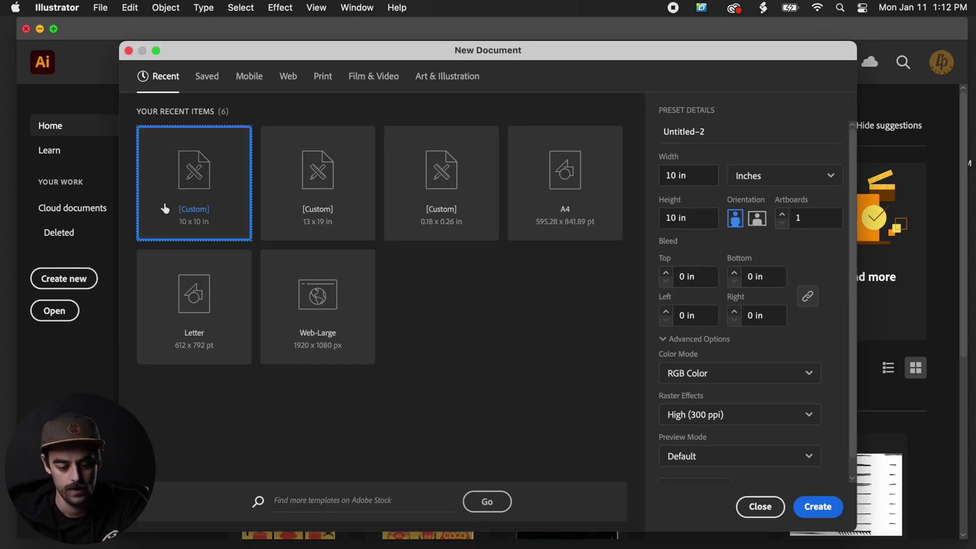
pyautogui.click(829, 508)
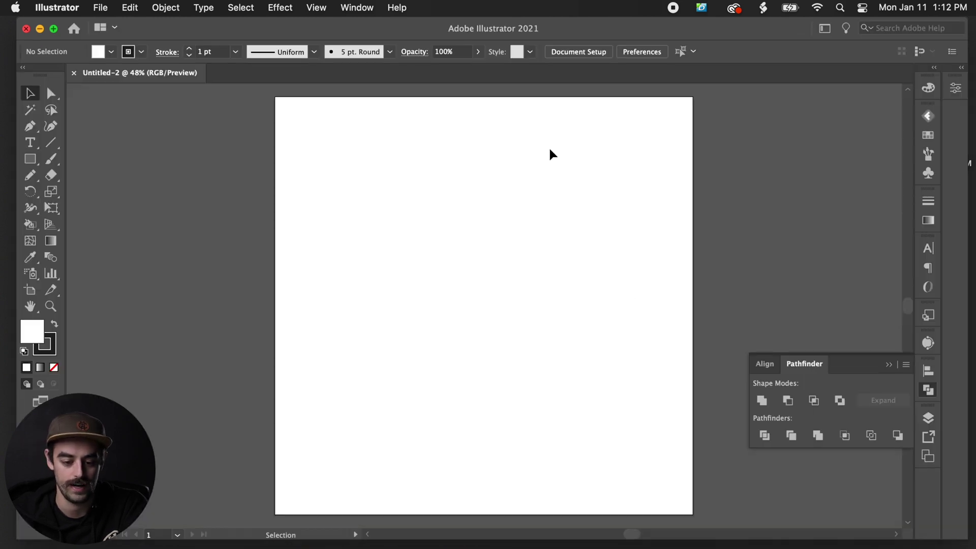
pyautogui.press('super+r')
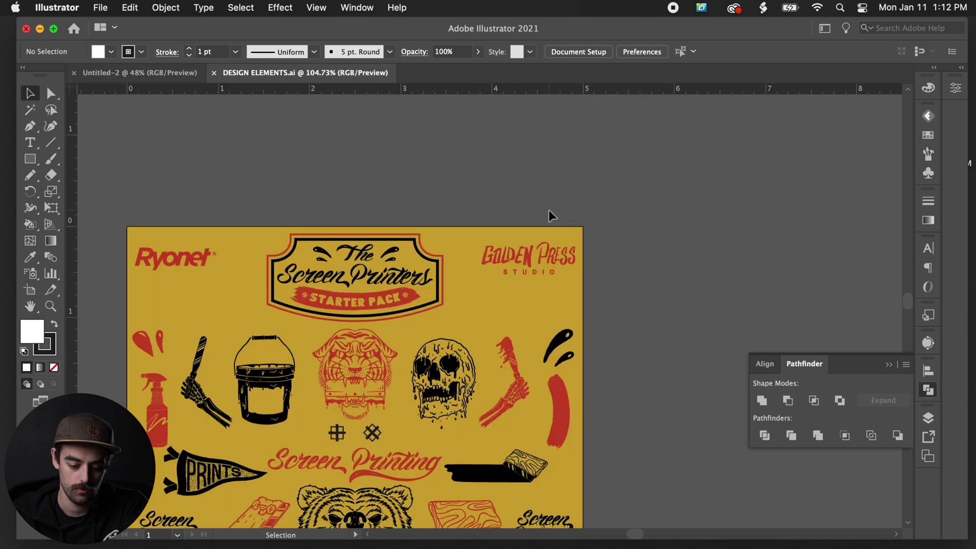
# Step: Paste the red squeegee from DESIGN ELEMENTS.ai into Untitled-2 and enlarge it across the artboard
pyautogui.scroll(-10, 547, 209)
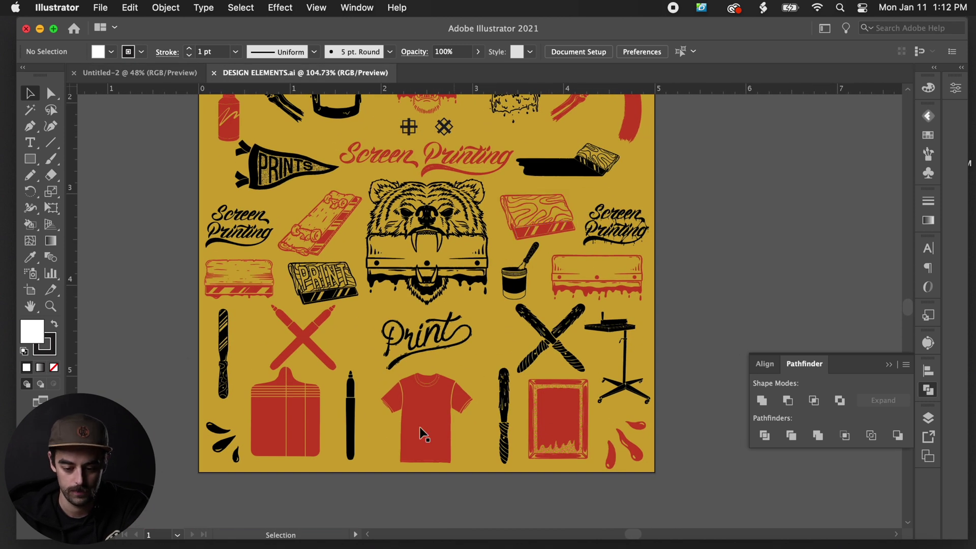
pyautogui.scroll(4, 525, 313)
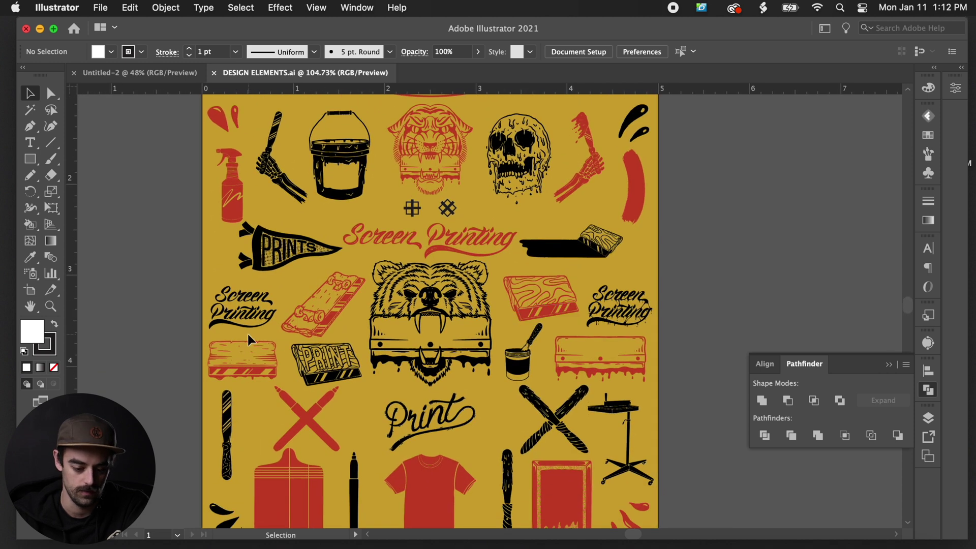
pyautogui.click(254, 374)
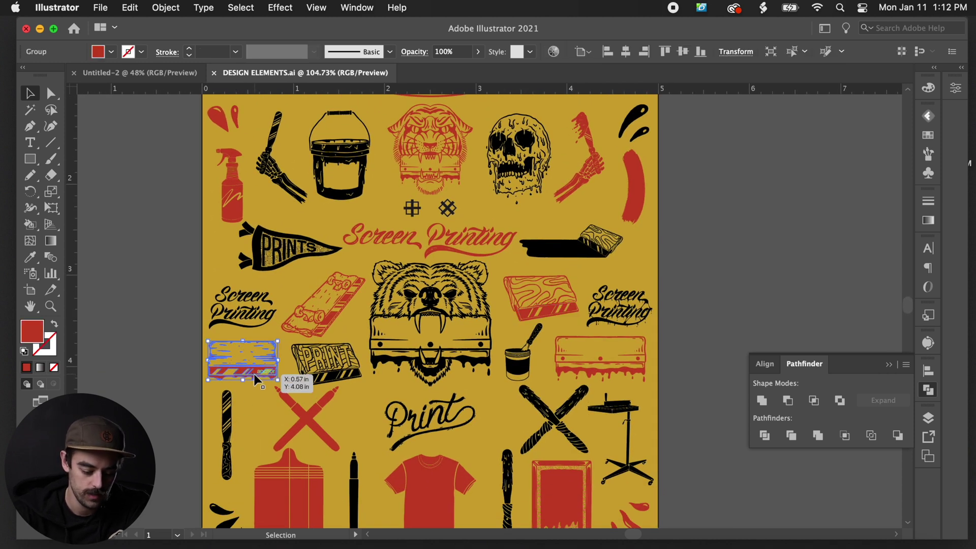
pyautogui.click(140, 72)
pyautogui.press('cmd+v')
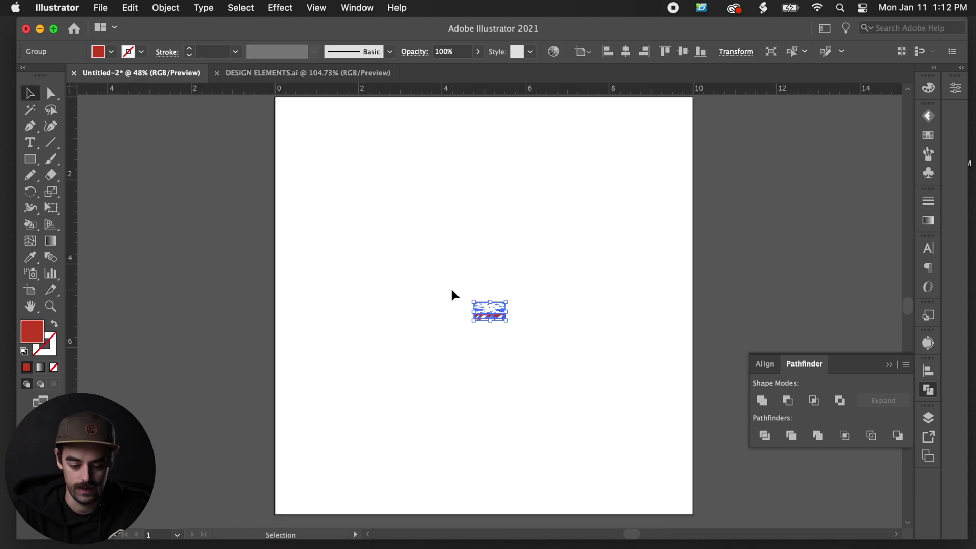
pyautogui.moveTo(509, 300); pyautogui.dragTo(630, 197)
pyautogui.click(602, 172)
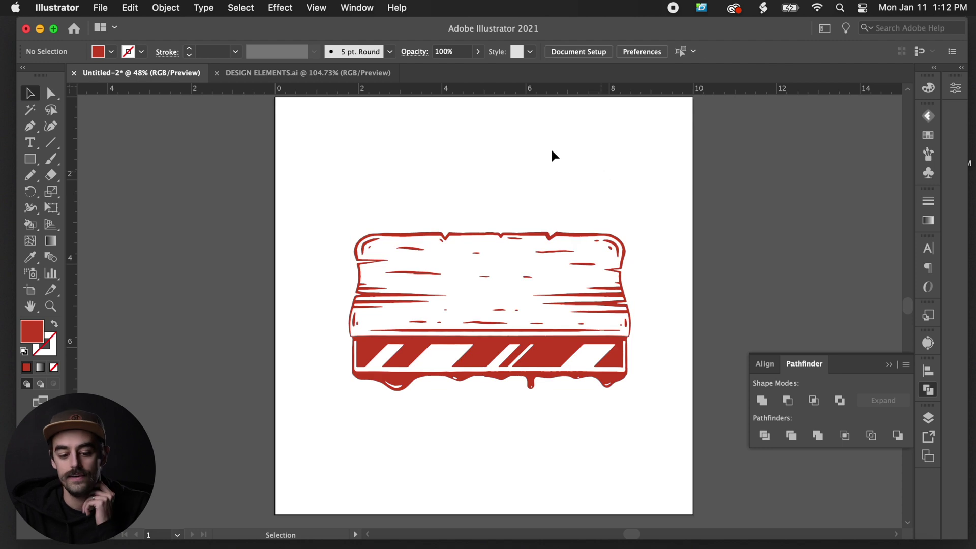
# Step: Paste the red brush stroke from DESIGN ELEMENTS.ai into Untitled-2
pyautogui.click(337, 74)
pyautogui.click(633, 185)
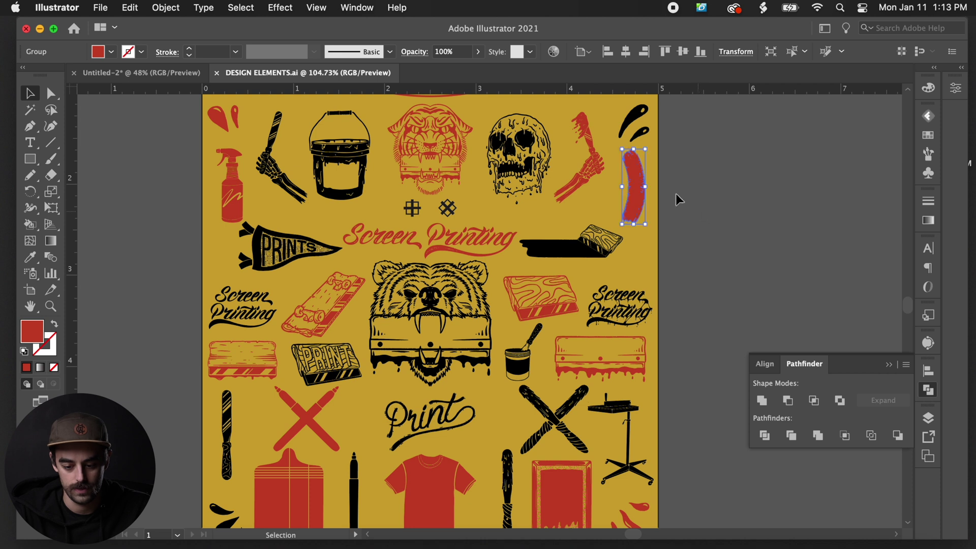
pyautogui.click(135, 72)
pyautogui.press('super+v')
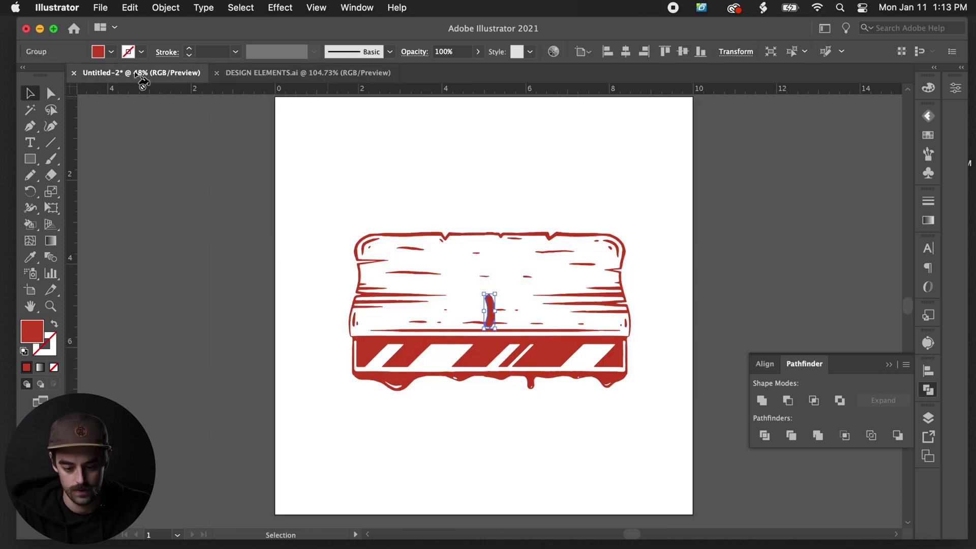
# Step: Position the pasted brush stroke beside the squeegee on the pasteboard
pyautogui.moveTo(493, 307)
pyautogui.mouseDown()
pyautogui.moveTo(342, 243)
pyautogui.moveTo(188, 350)
pyautogui.moveTo(181, 168)
pyautogui.moveTo(192, 187)
pyautogui.moveTo(210, 155)
pyautogui.moveTo(202, 164)
pyautogui.moveTo(253, 208)
pyautogui.mouseUp()
pyautogui.scroll(3, 488, 318)
pyautogui.scroll(-1, 188, 350)
pyautogui.scroll(-3, 188, 350)
pyautogui.moveTo(190, 135)
pyautogui.mouseDown()
pyautogui.moveTo(564, 222)
pyautogui.moveTo(389, 289)
pyautogui.moveTo(369, 279)
pyautogui.moveTo(450, 246)
pyautogui.moveTo(676, 266)
pyautogui.mouseUp()
pyautogui.click(734, 205)
# Step: Fill both the squeegee and the brush stroke with solid black (000000)
pyautogui.moveTo(734, 205); pyautogui.dragTo(483, 298)
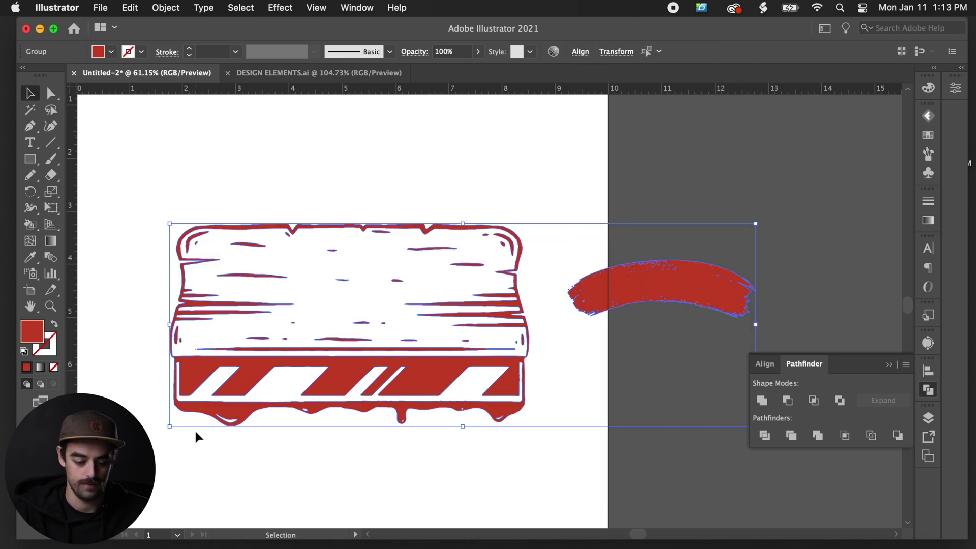
pyautogui.doubleClick(32, 337)
pyautogui.moveTo(464, 351); pyautogui.dragTo(444, 402)
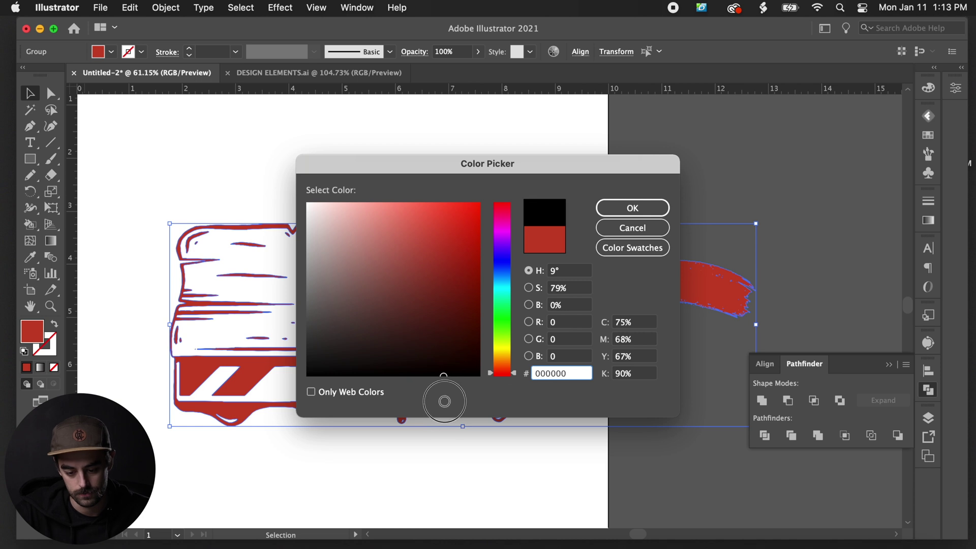
pyautogui.click(639, 206)
pyautogui.click(646, 161)
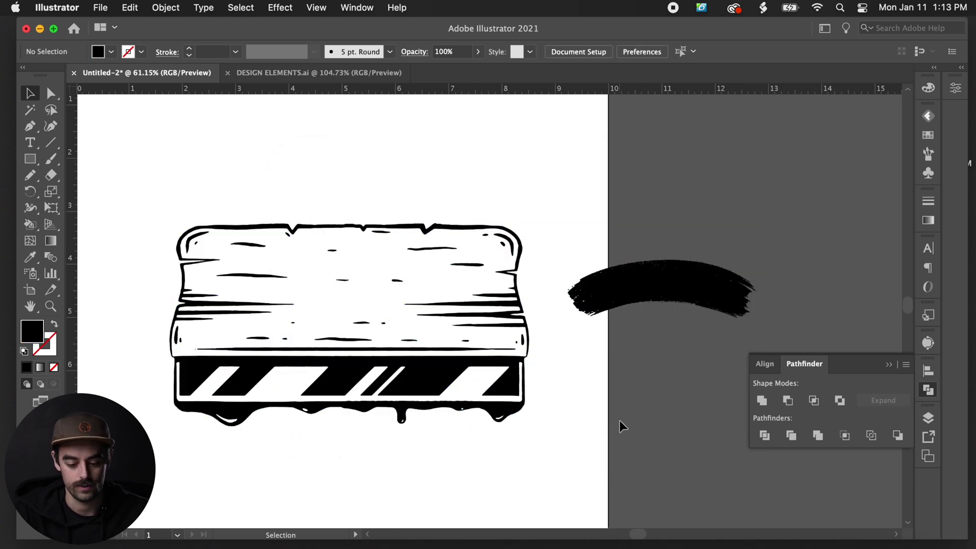
pyautogui.press('super+0')
pyautogui.scroll(5, 619, 421)
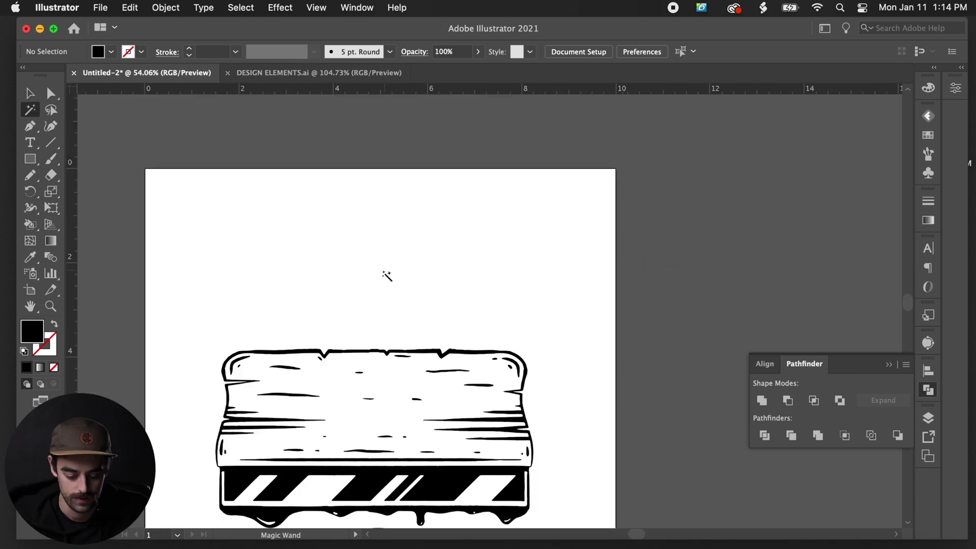
# Step: Add Hot Mama text above the squeegee and scale it up
pyautogui.press('t')
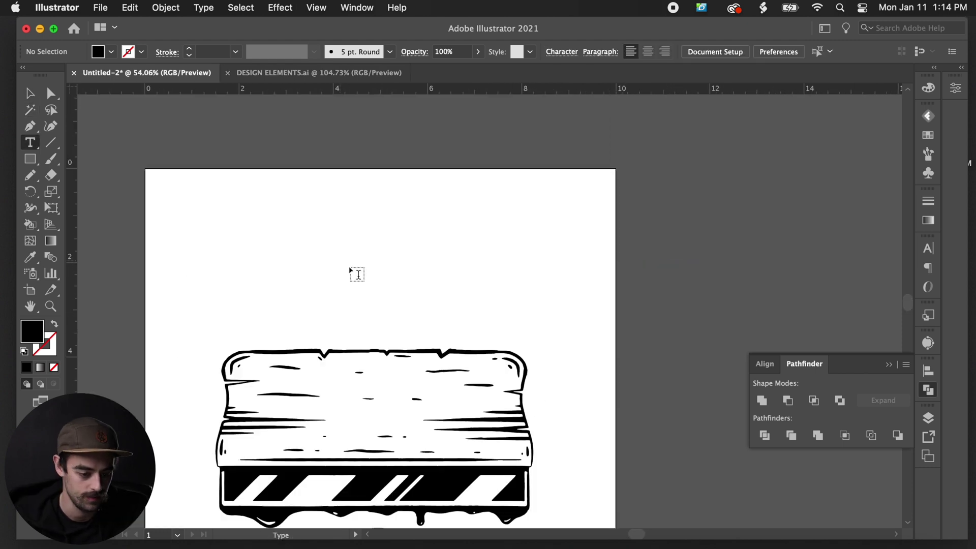
pyautogui.click(342, 267)
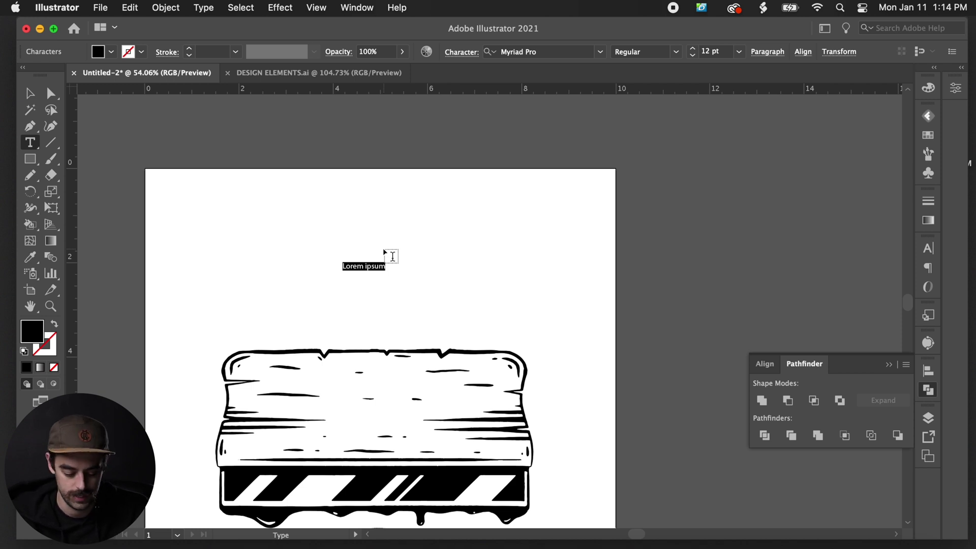
pyautogui.write('H')
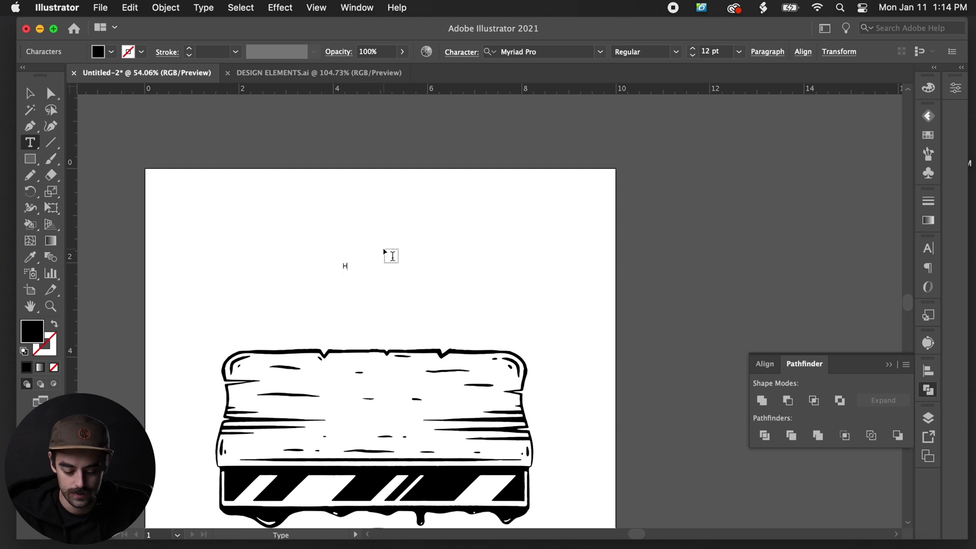
pyautogui.write('ot Mama')
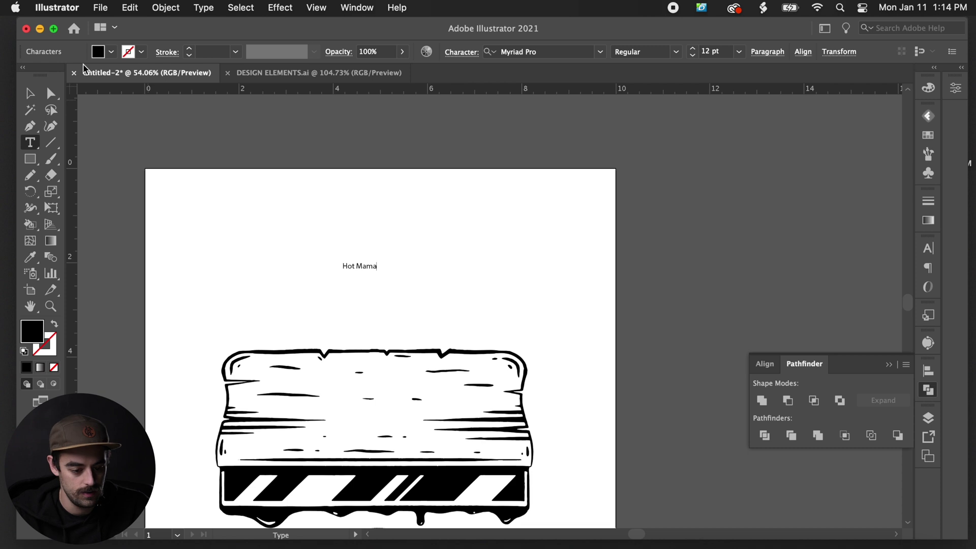
pyautogui.click(29, 93)
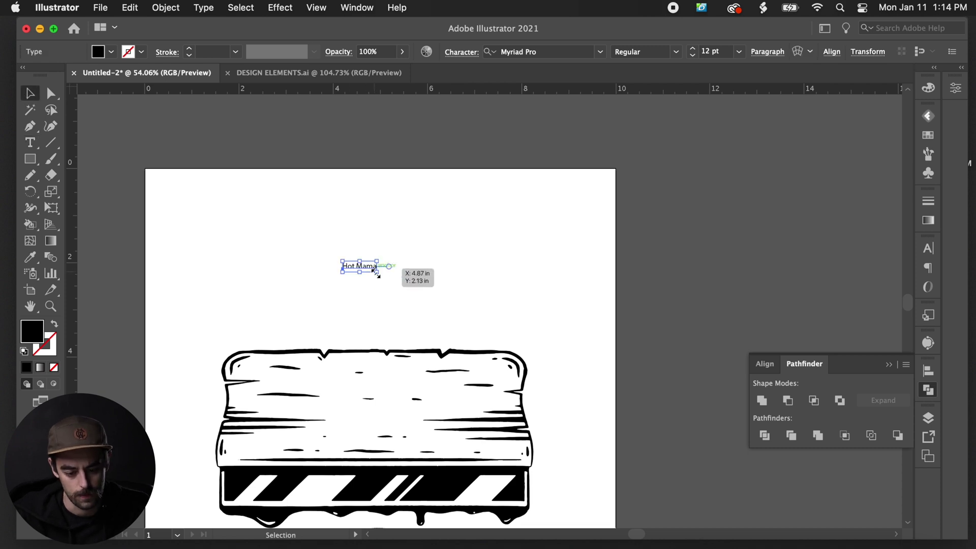
pyautogui.moveTo(377, 273); pyautogui.dragTo(473, 363)
# Step: Set the Hot Mama title in the Plant Shop Solid font
pyautogui.press('t')
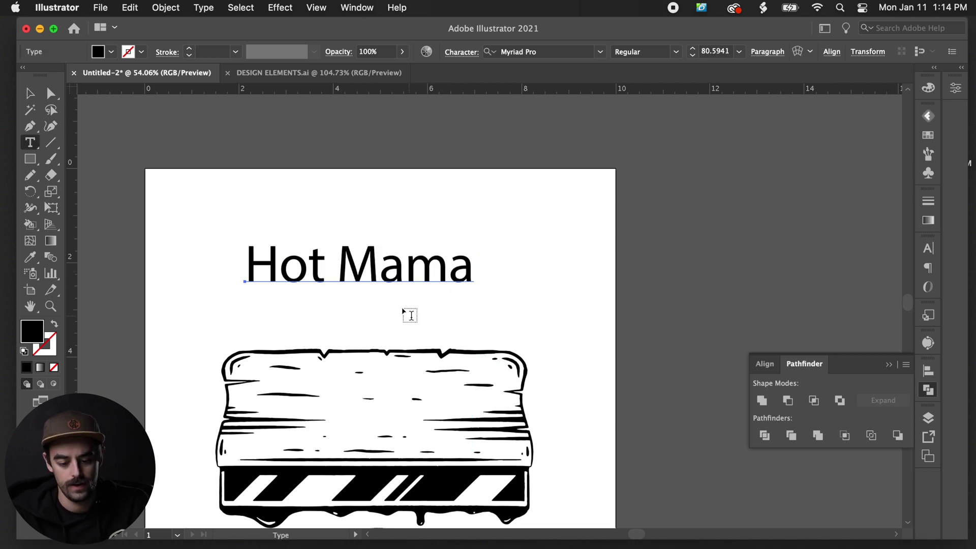
pyautogui.click(377, 267)
pyautogui.tripleClick(376, 268)
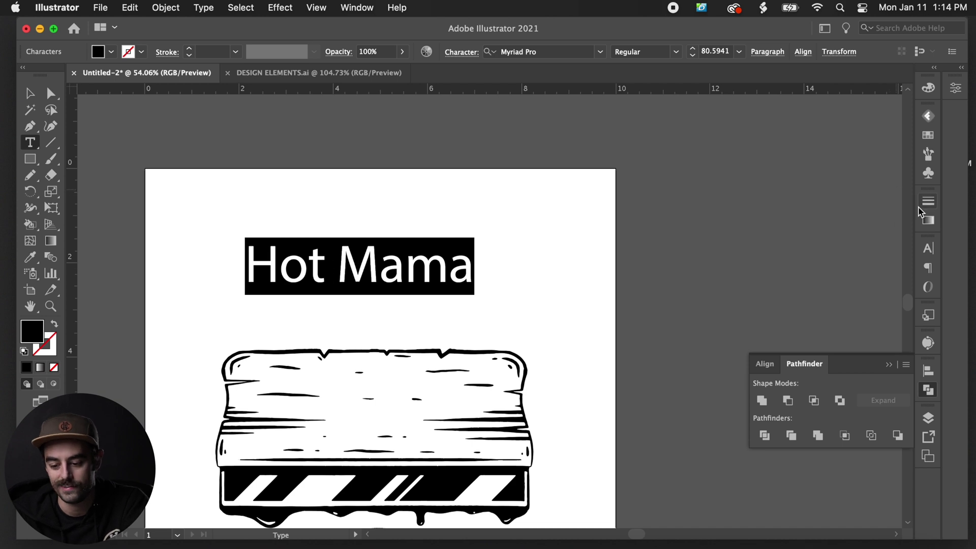
pyautogui.click(927, 249)
pyautogui.click(903, 262)
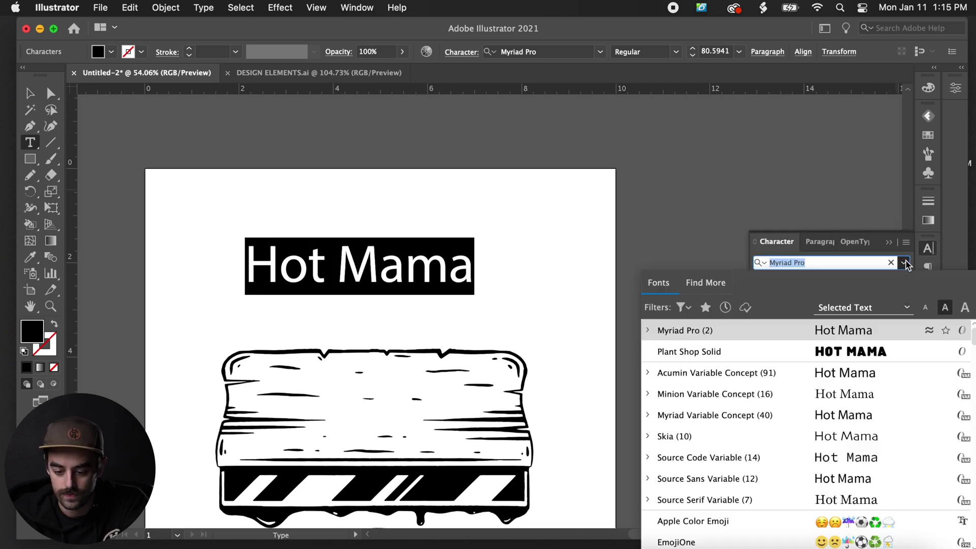
pyautogui.click(741, 355)
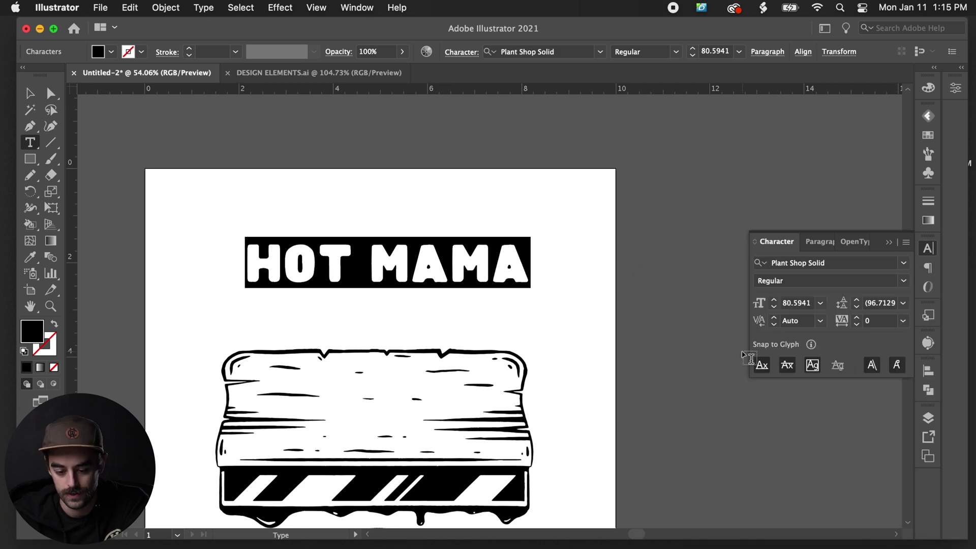
# Step: Enlarge the first H of HOT to 97 pt
pyautogui.click(370, 264)
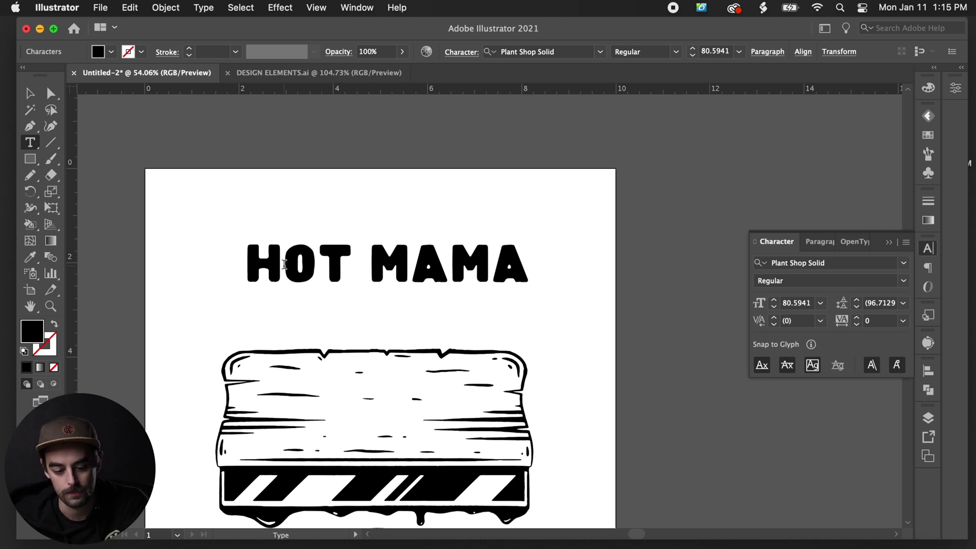
pyautogui.moveTo(284, 263); pyautogui.dragTo(218, 258)
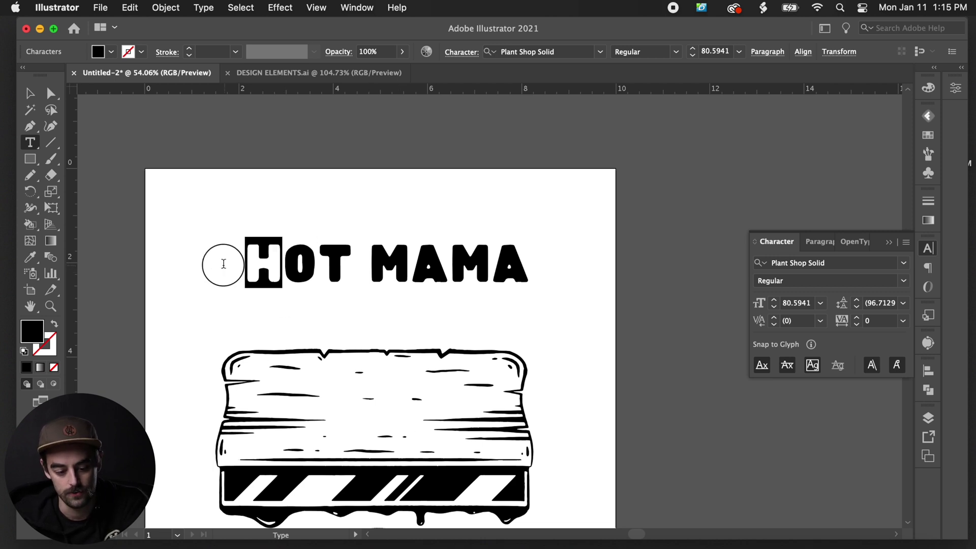
pyautogui.click(774, 303)
pyautogui.click(773, 303)
pyautogui.click(774, 303)
pyautogui.click(774, 303)
pyautogui.click(774, 303)
pyautogui.click(774, 303)
pyautogui.click(774, 303)
pyautogui.click(774, 303)
pyautogui.click(773, 303)
pyautogui.click(773, 303)
pyautogui.click(773, 308)
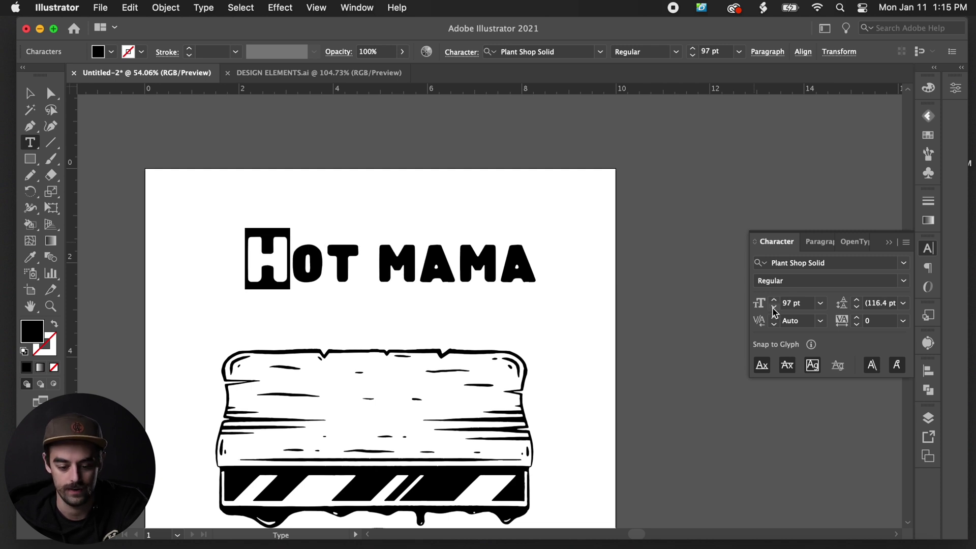
# Step: Enlarge the final A of MAMA to 97 pt as well
pyautogui.click(505, 265)
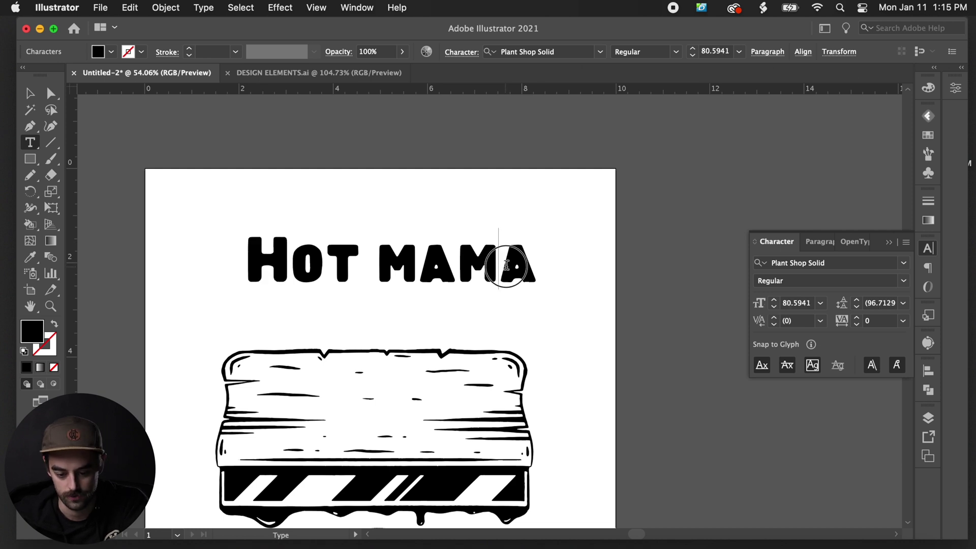
pyautogui.moveTo(506, 264); pyautogui.dragTo(537, 265)
pyautogui.click(773, 300)
pyautogui.click(773, 301)
pyautogui.click(773, 301)
pyautogui.click(773, 301)
pyautogui.click(773, 300)
pyautogui.click(773, 301)
pyautogui.click(773, 300)
pyautogui.click(774, 300)
pyautogui.click(773, 301)
pyautogui.click(774, 300)
pyautogui.click(523, 269)
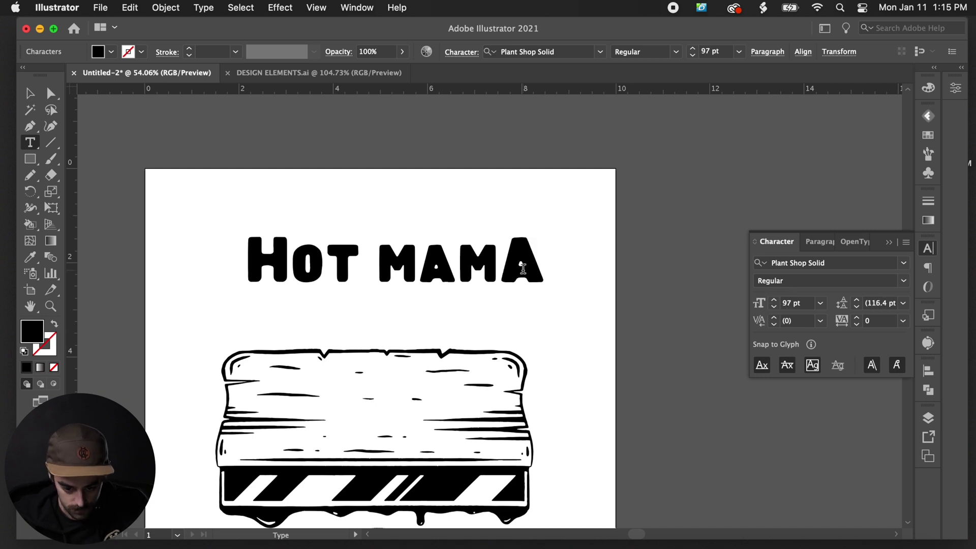
pyautogui.press('Escape')
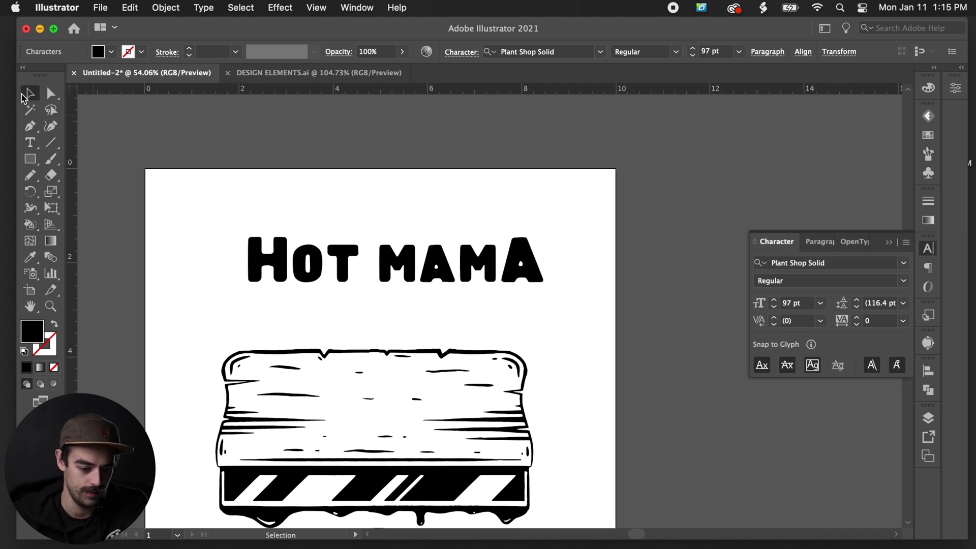
# Step: Add PRINT SHOP text and position it under the HOT MAMA title
pyautogui.click(353, 328)
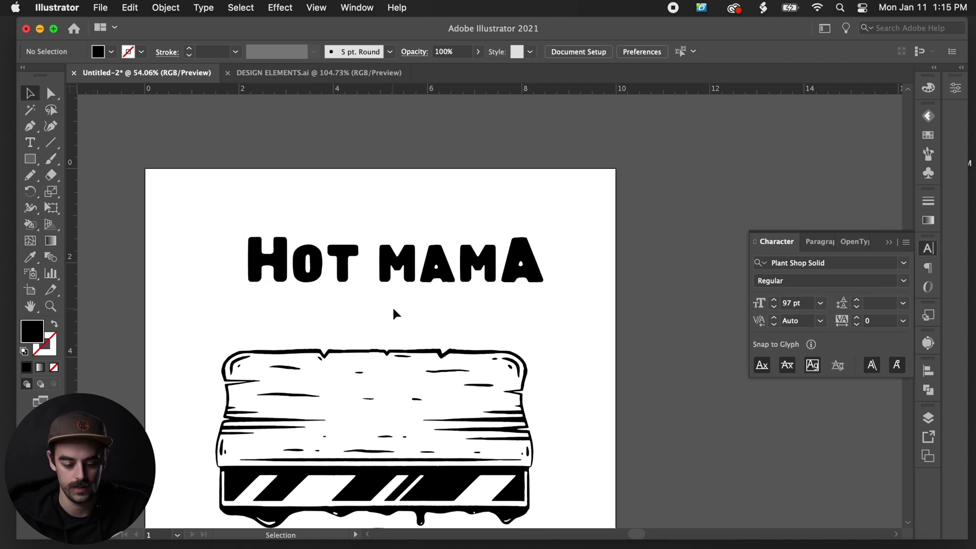
pyautogui.press('t')
pyautogui.click(379, 308)
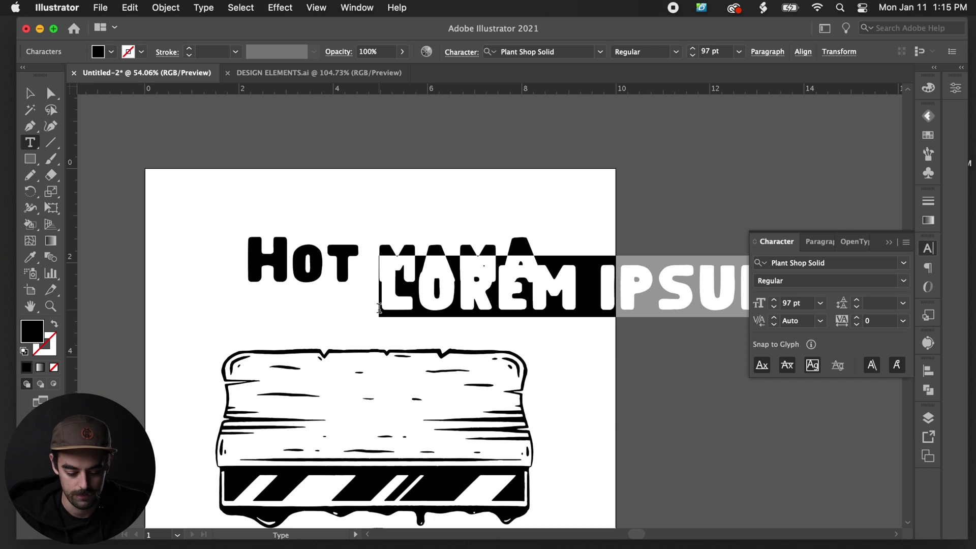
pyautogui.write('PRINT')
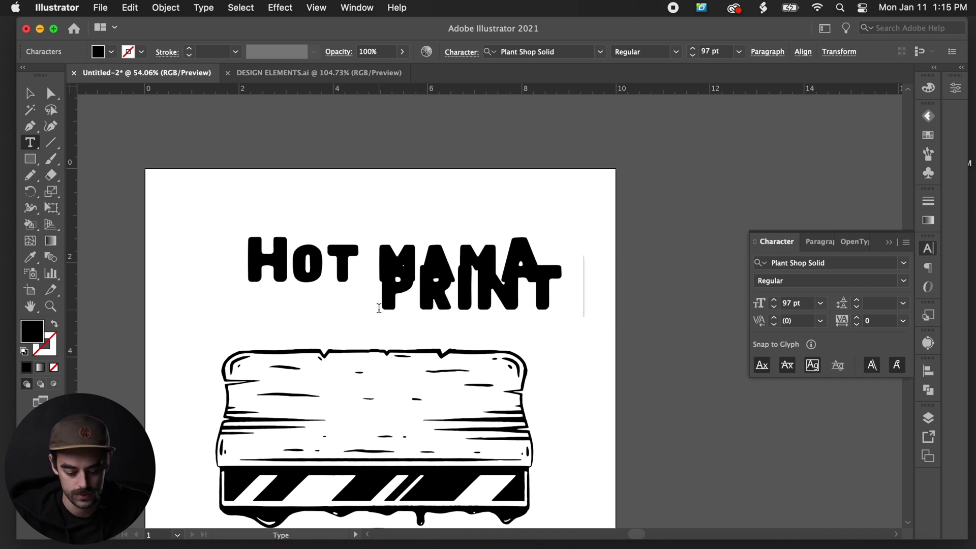
pyautogui.write(' SHOP')
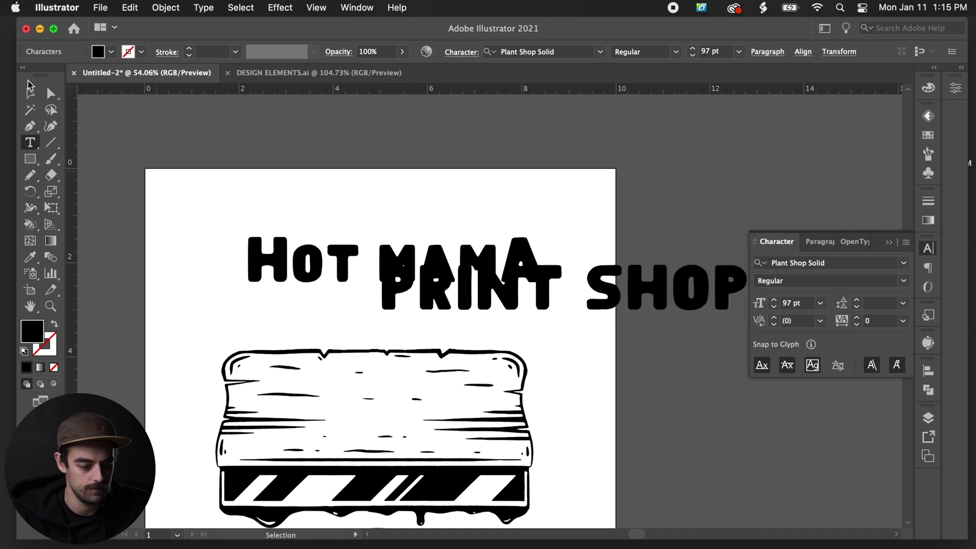
pyautogui.click(30, 93)
pyautogui.moveTo(711, 311); pyautogui.dragTo(551, 327)
pyautogui.moveTo(491, 311); pyautogui.dragTo(449, 306)
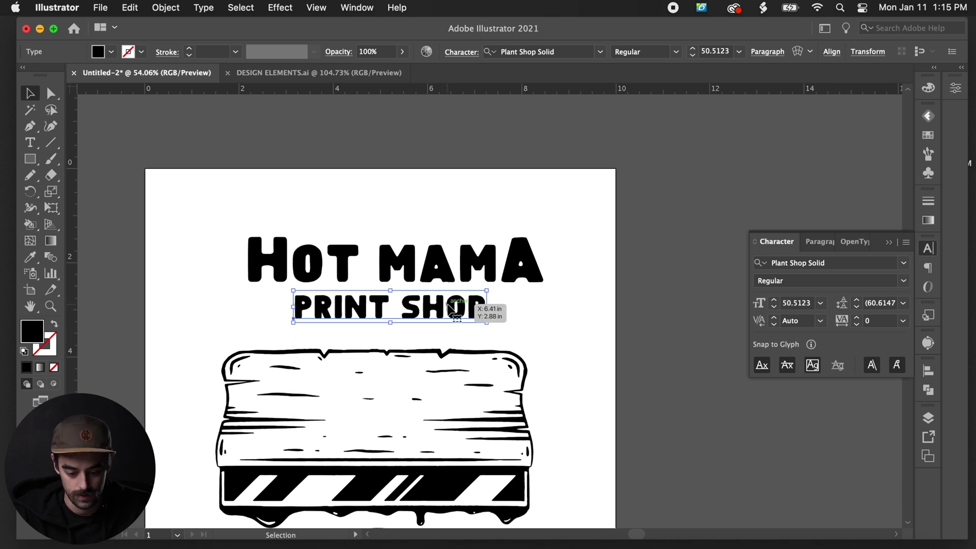
# Step: Track PRINT SHOP out to 166 and scale it down beneath the title
pyautogui.doubleClick(427, 304)
pyautogui.press('super+a')
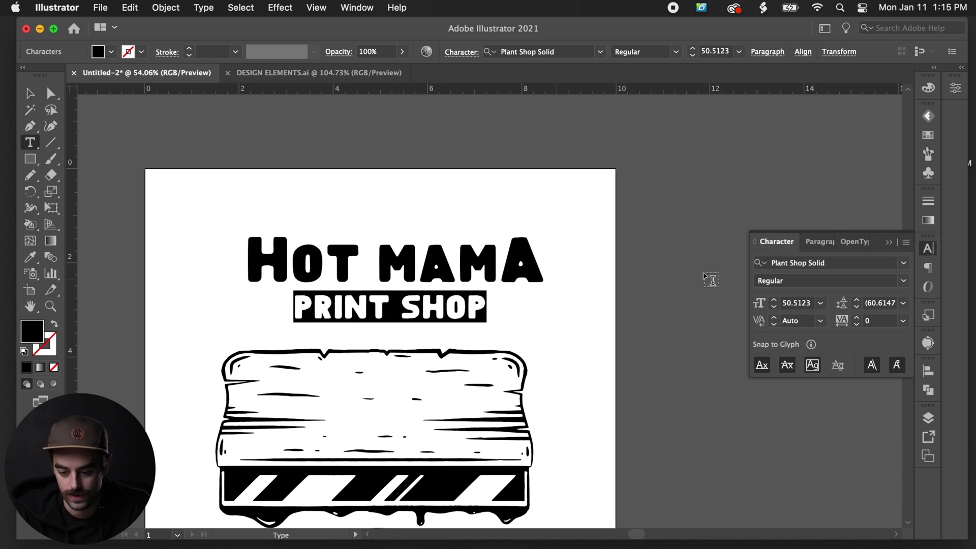
pyautogui.click(858, 318)
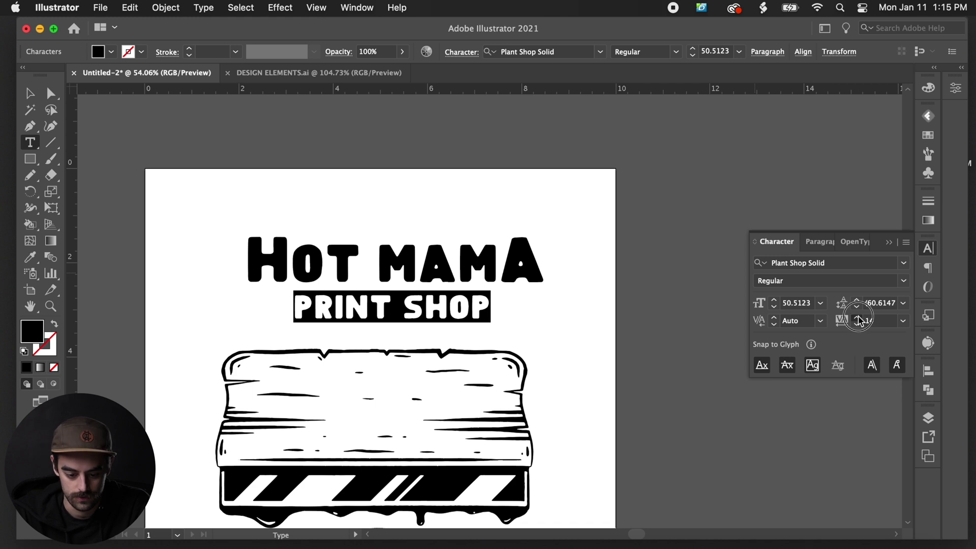
pyautogui.moveTo(858, 319); pyautogui.dragTo(858, 320)
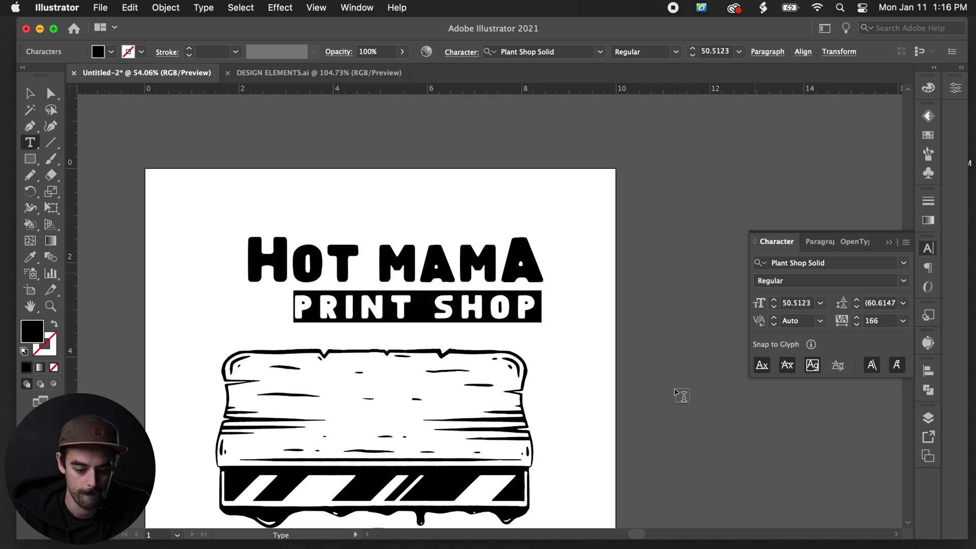
pyautogui.click(485, 309)
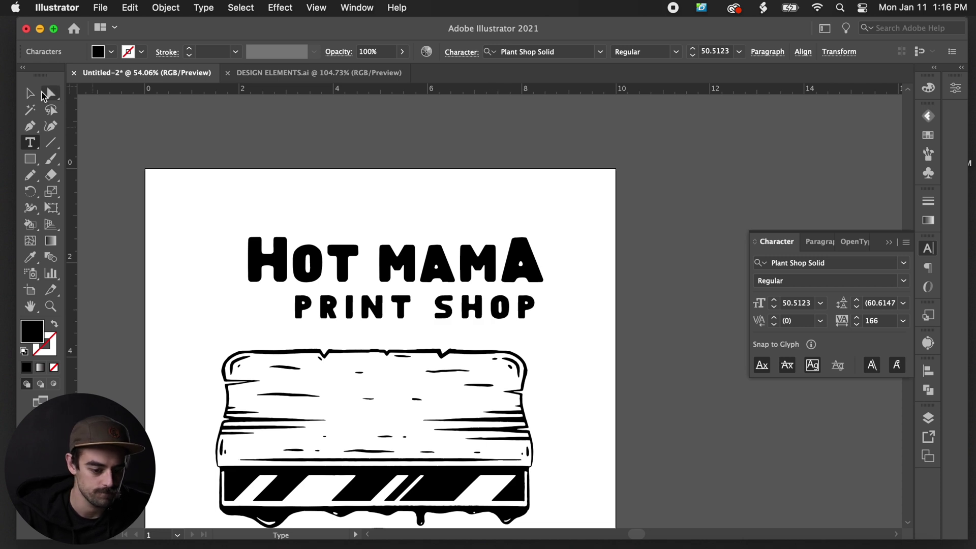
pyautogui.click(32, 95)
pyautogui.moveTo(541, 322); pyautogui.dragTo(207, 220)
pyautogui.click(546, 319)
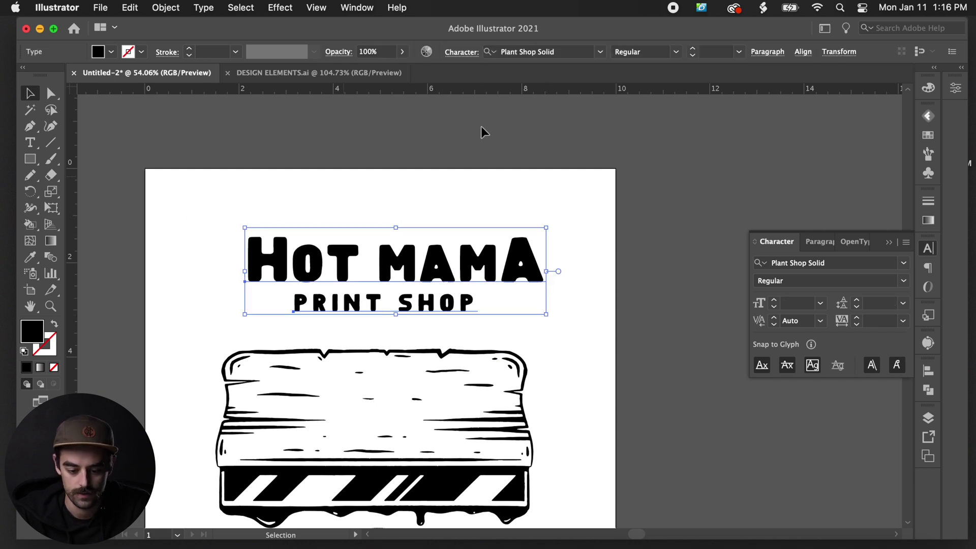
# Step: Horizontally centre HOT MAMA and PRINT SHOP
pyautogui.click(798, 53)
pyautogui.click(685, 90)
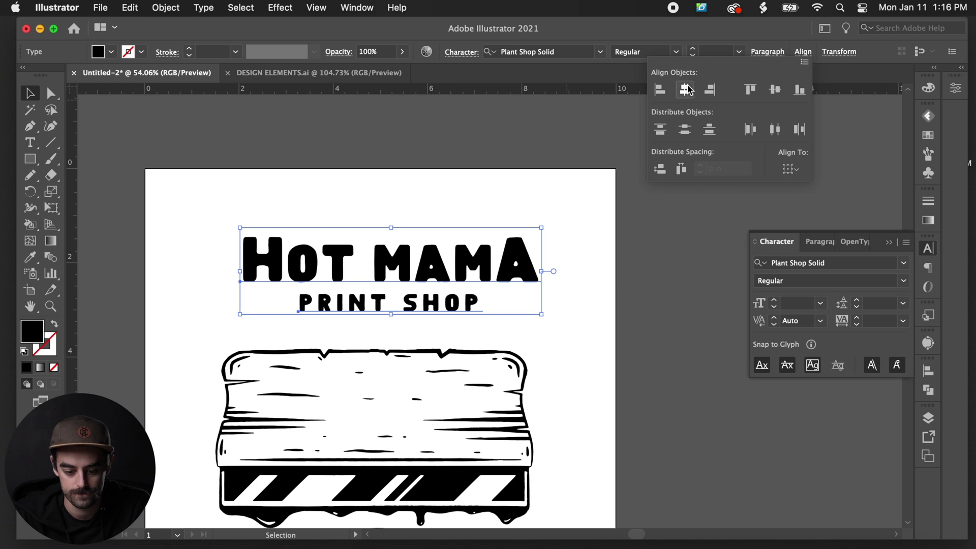
pyautogui.click(469, 193)
pyautogui.click(469, 193)
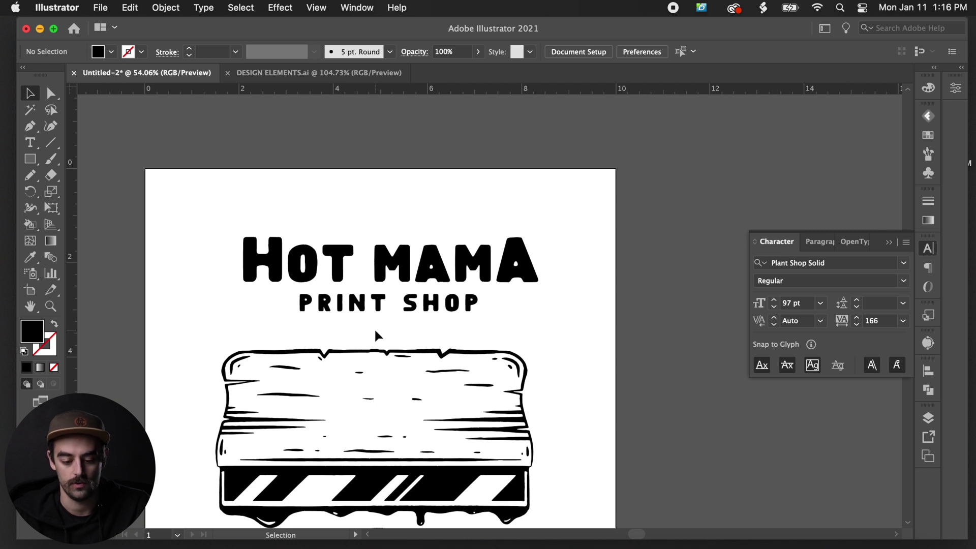
# Step: Widen PRINT SHOP's tracking further and re-centre both lines horizontally
pyautogui.click(367, 304)
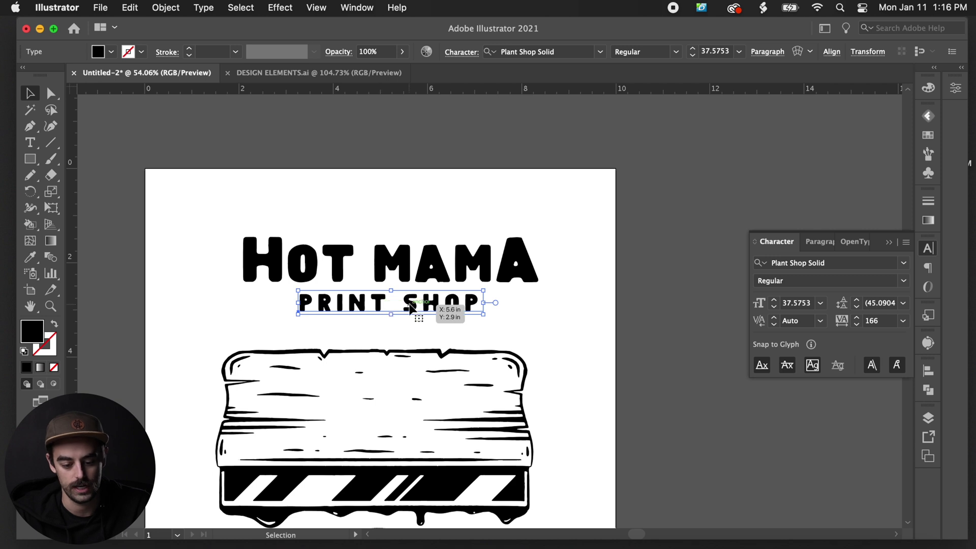
pyautogui.moveTo(857, 318); pyautogui.dragTo(856, 318)
pyautogui.click(514, 305)
pyautogui.click(531, 256)
pyautogui.keyDown('shift'); pyautogui.click(500, 303); pyautogui.keyUp('shift')
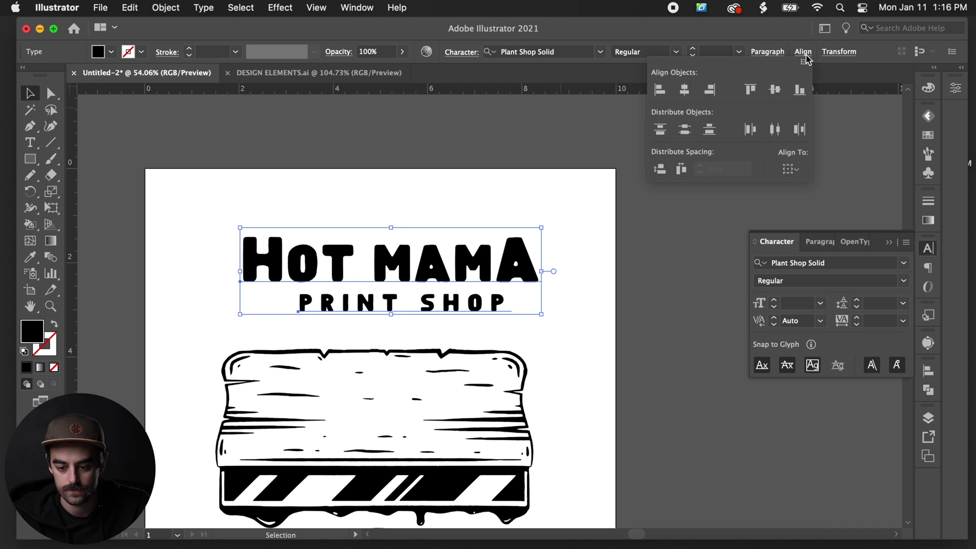
pyautogui.click(803, 52)
pyautogui.click(671, 71)
# Step: Type the location line 'NOWHERE, NA' on the artboard below PRINT SHOP
pyautogui.press('t')
pyautogui.click(379, 325)
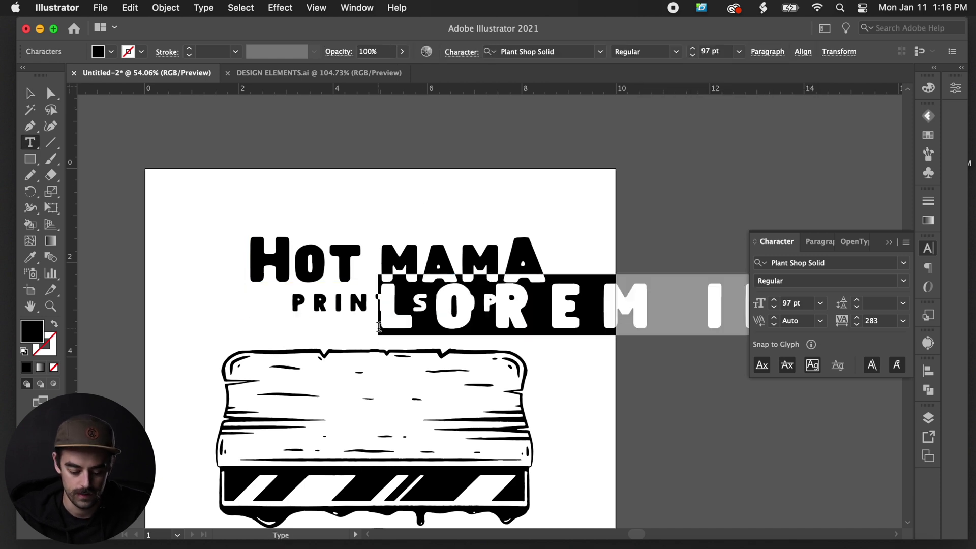
pyautogui.write('NOWH')
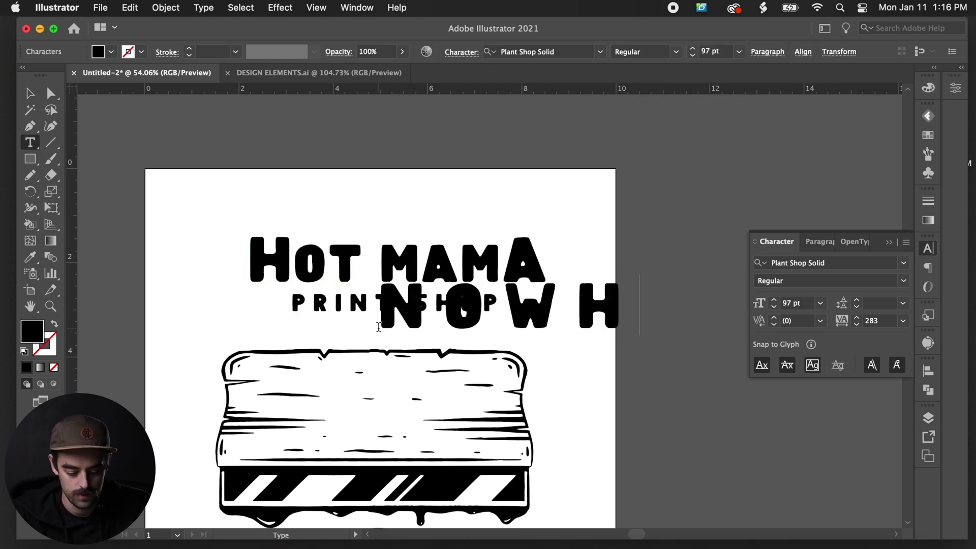
pyautogui.write('ER')
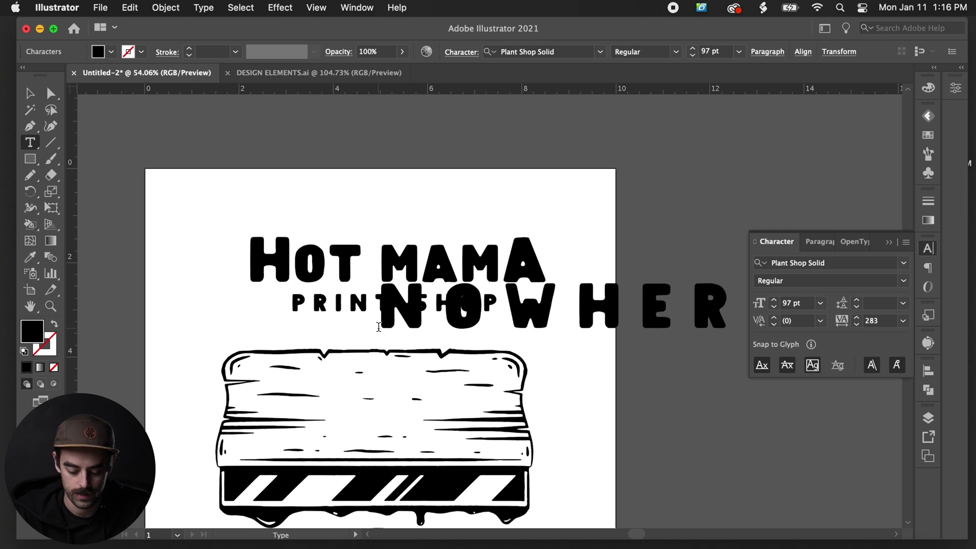
pyautogui.doubleClick(651, 315)
pyautogui.write('E,')
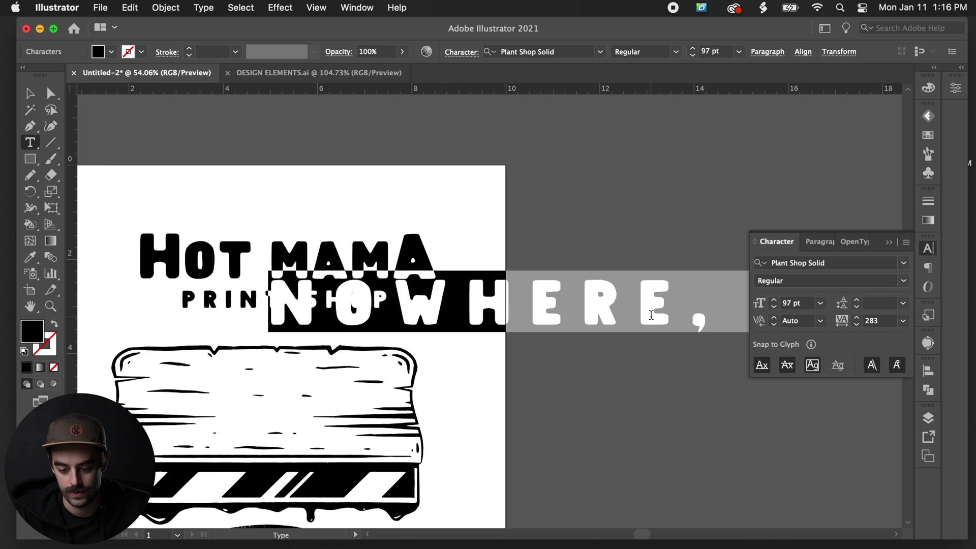
pyautogui.click(30, 93)
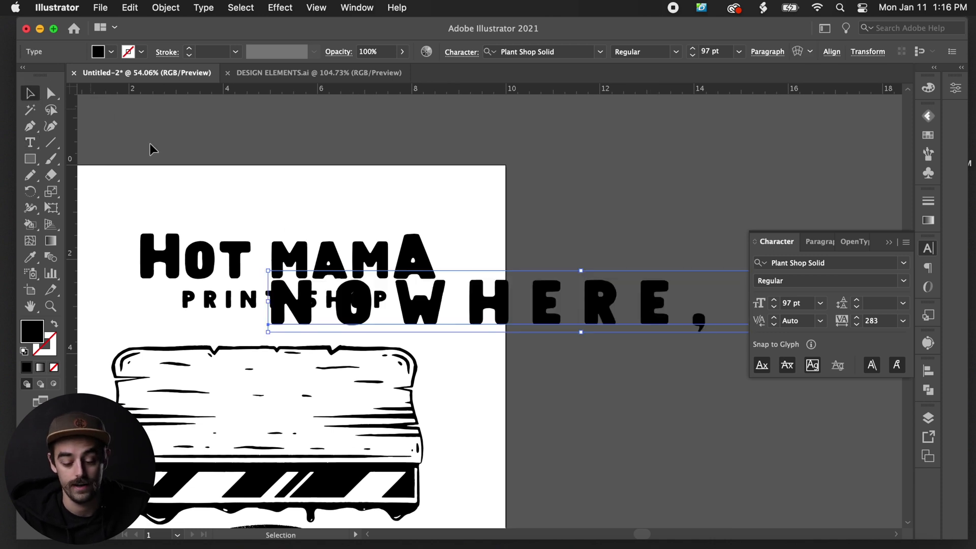
# Step: Scale the NOWHERE, NA text down and centre it beneath PRINT SHOP
pyautogui.hscroll(5, 458, 313)
pyautogui.moveTo(716, 271); pyautogui.dragTo(311, 303)
pyautogui.hscroll(-4, 311, 304)
pyautogui.hscroll(-3, 311, 304)
pyautogui.moveTo(401, 325); pyautogui.dragTo(313, 329)
pyautogui.scroll(3, 313, 329)
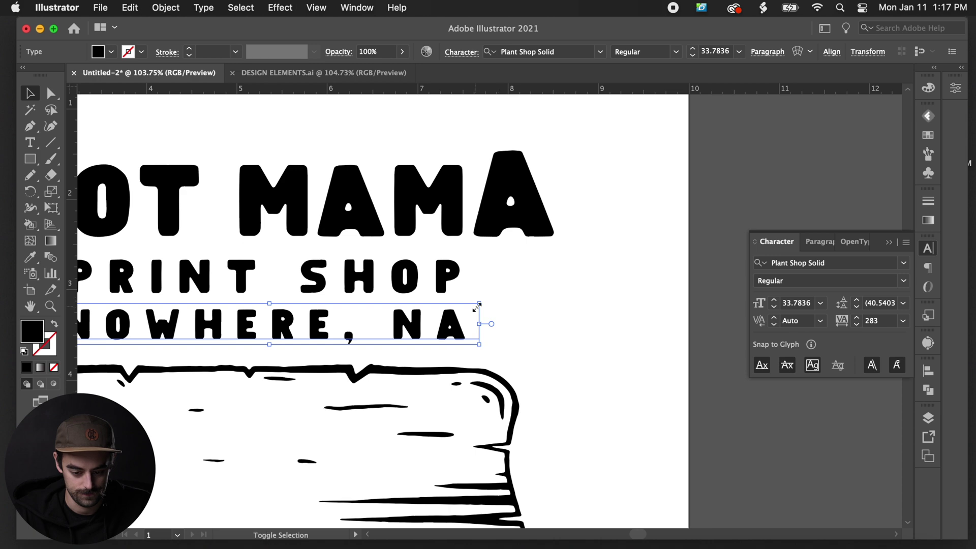
pyautogui.hscroll(-5, 471, 305)
pyautogui.click(419, 340)
pyautogui.scroll(-3, 419, 340)
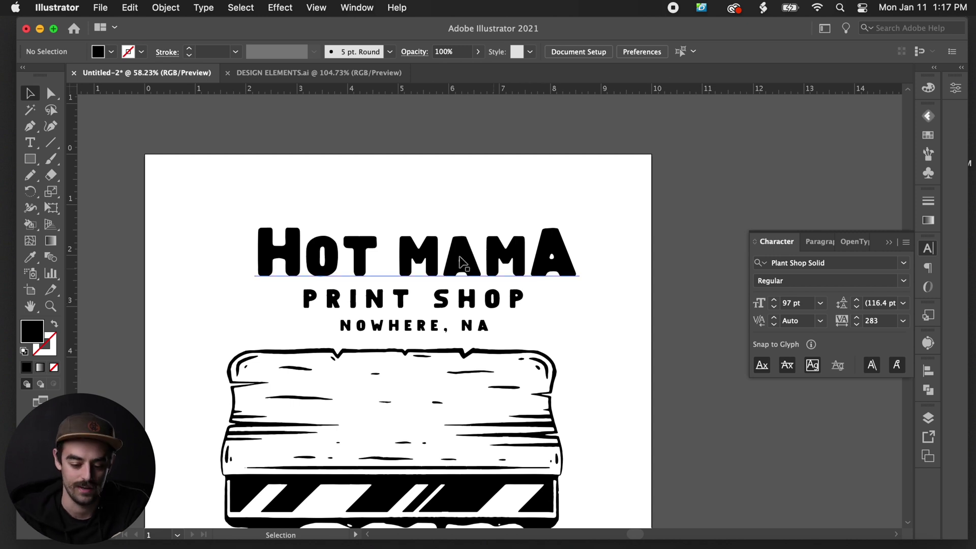
pyautogui.click(420, 256)
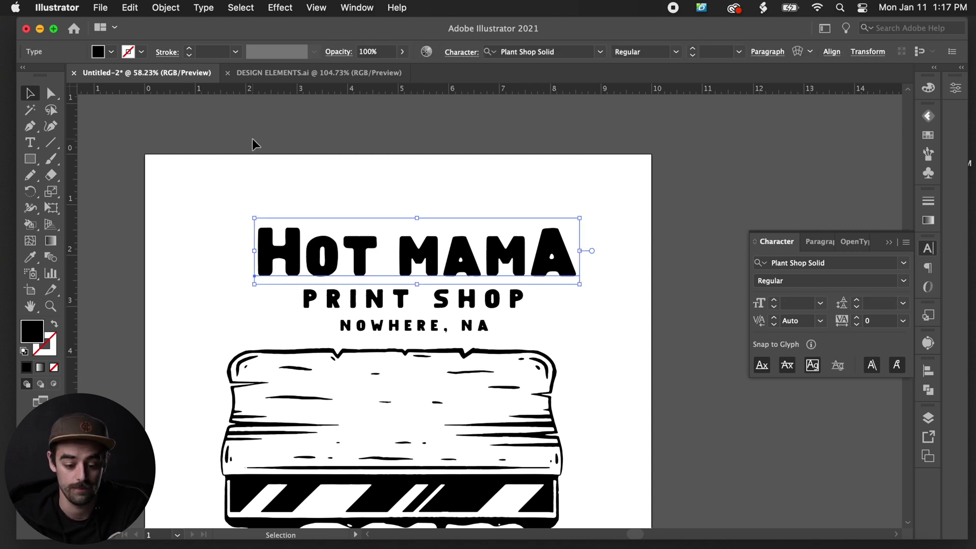
# Step: Warp HOT MAMA with an Arc envelope, settling the bend at about 26%
pyautogui.click(174, 7)
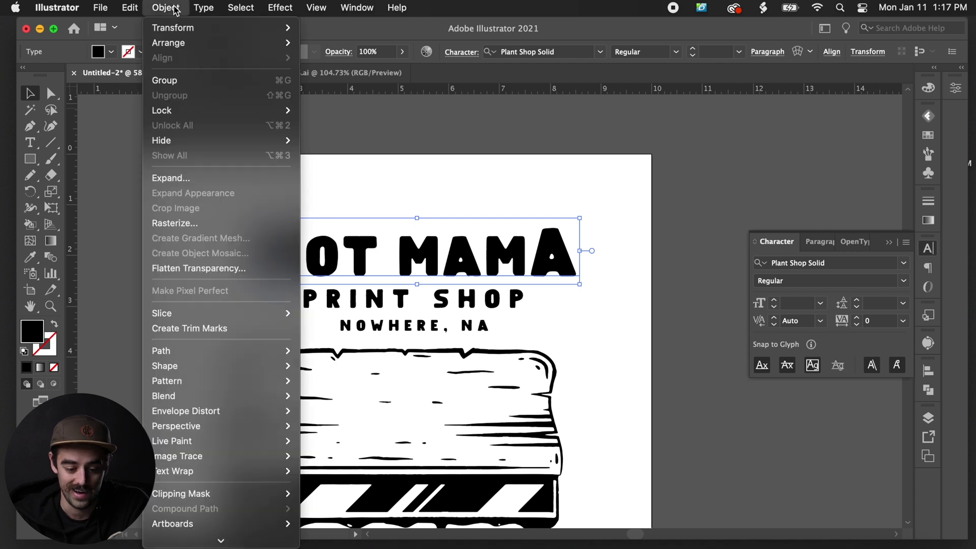
pyautogui.moveTo(184, 412)
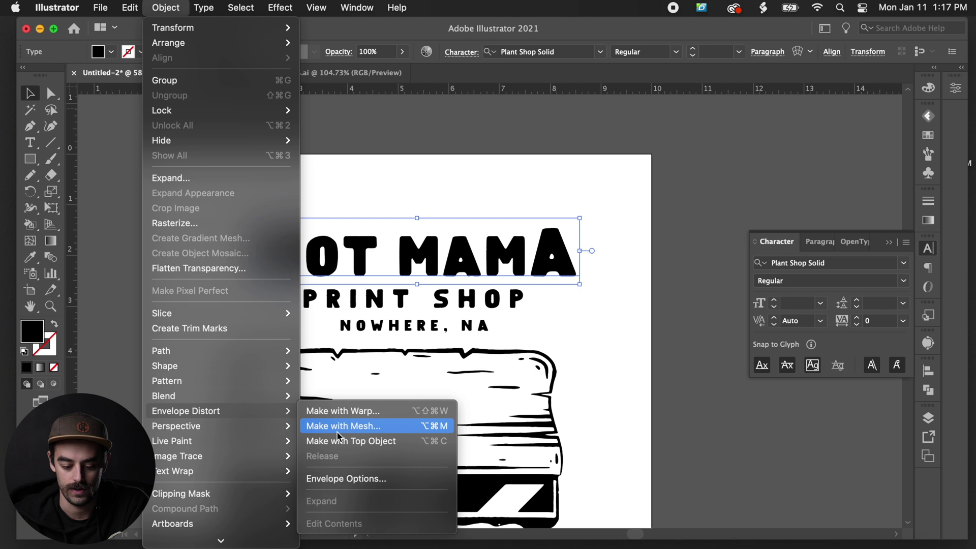
pyautogui.click(360, 412)
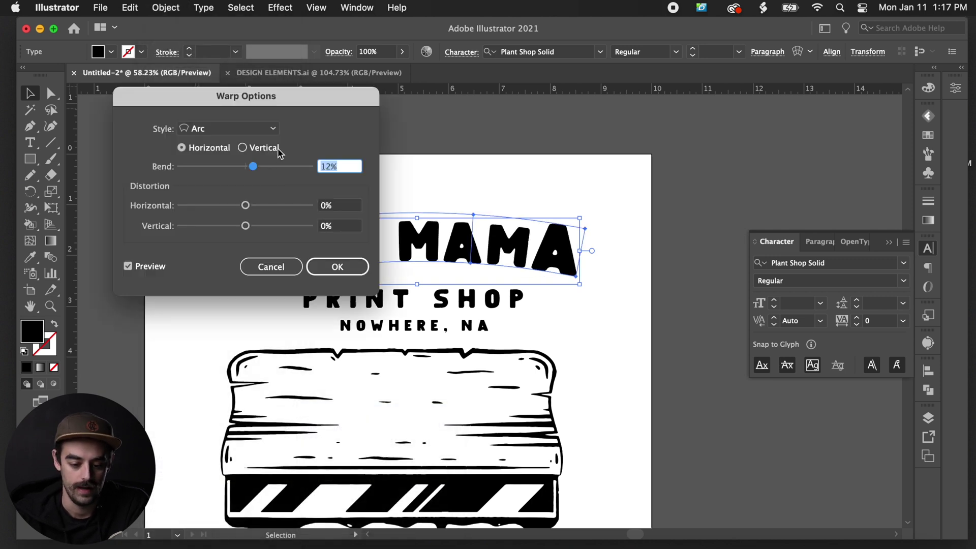
pyautogui.moveTo(320, 96); pyautogui.dragTo(208, 71)
pyautogui.click(155, 139)
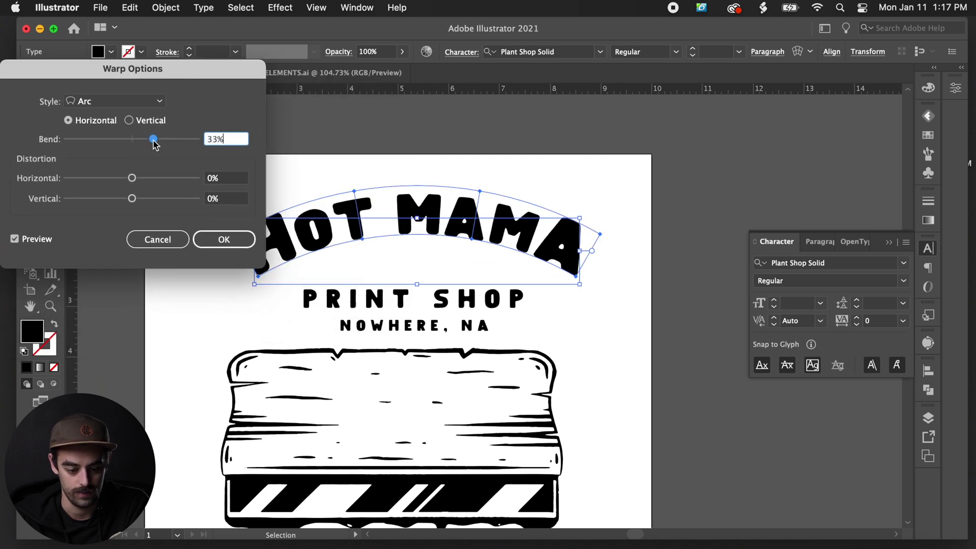
pyautogui.moveTo(150, 139); pyautogui.dragTo(172, 139)
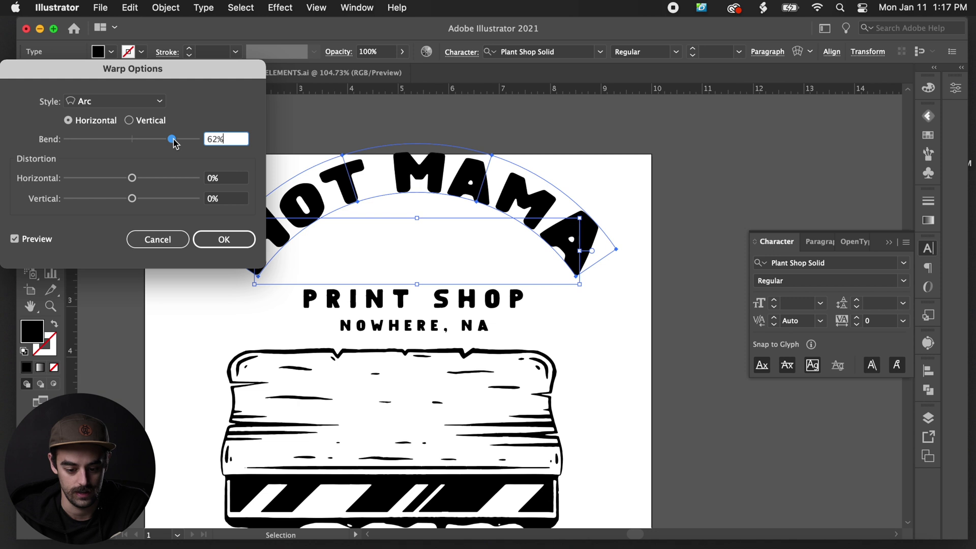
pyautogui.click(151, 139)
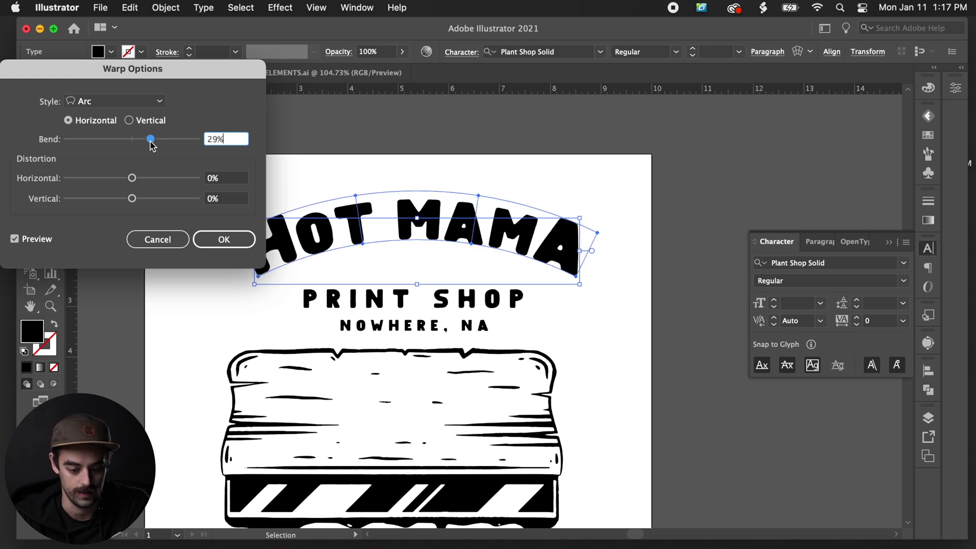
pyautogui.moveTo(151, 141); pyautogui.dragTo(149, 144)
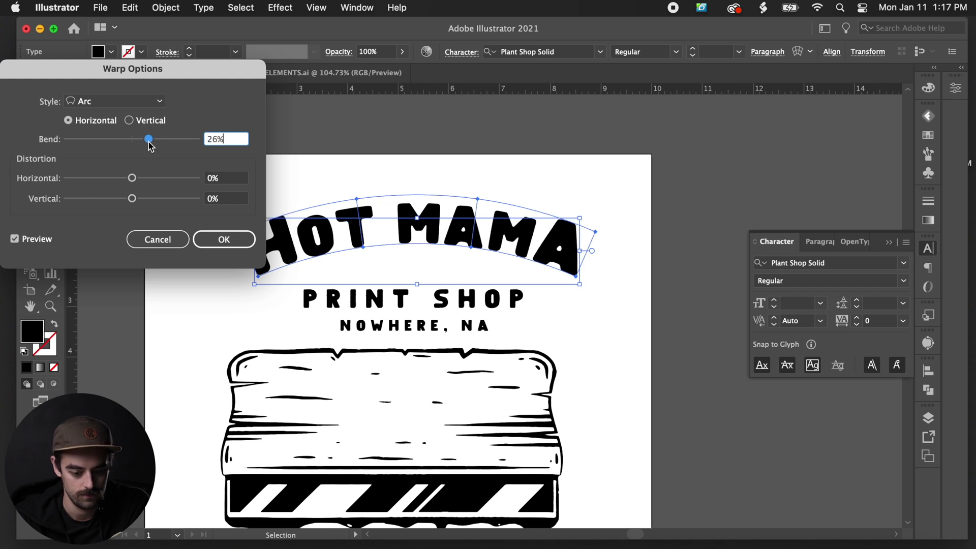
pyautogui.click(218, 242)
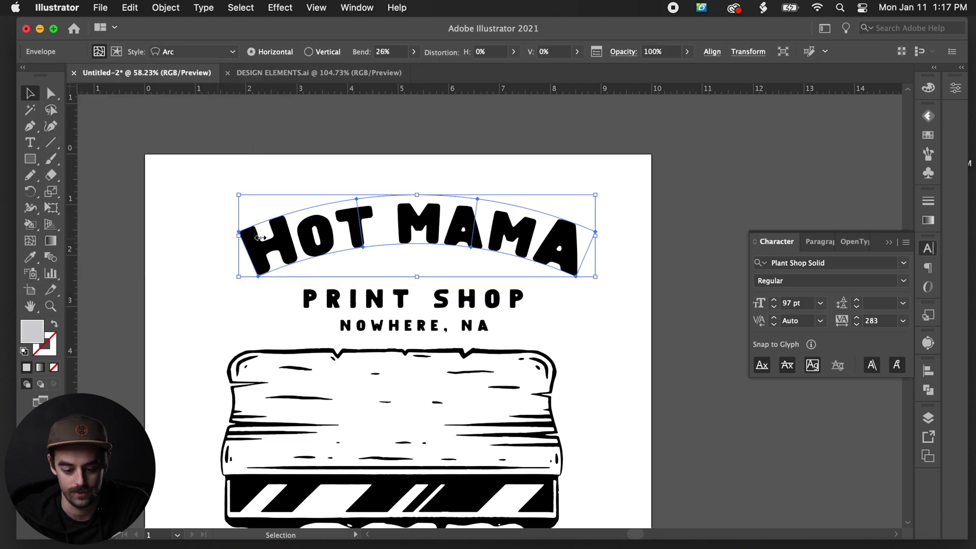
pyautogui.click(445, 172)
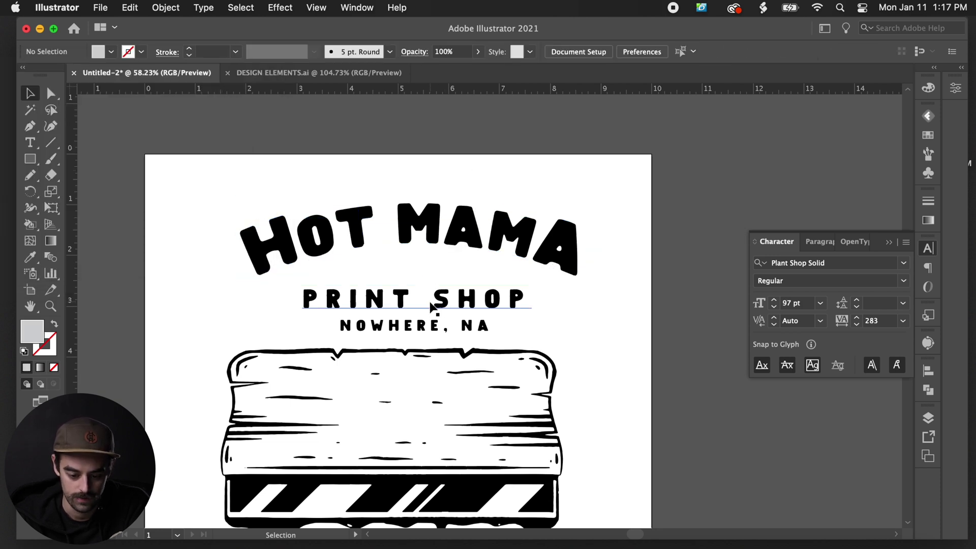
# Step: Arch PRINT SHOP with a 19% Arc warp and move it up closer to HOT MAMA
pyautogui.click(430, 308)
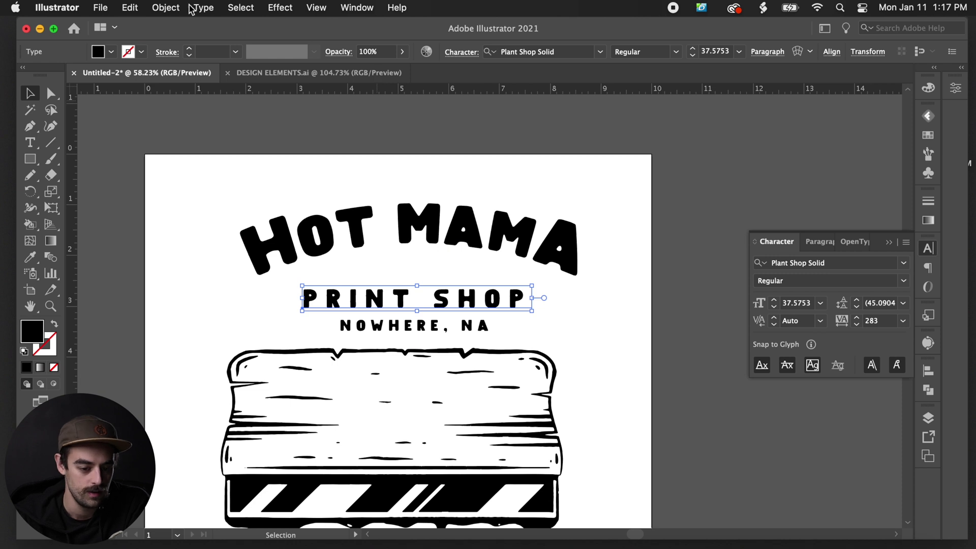
pyautogui.click(165, 7)
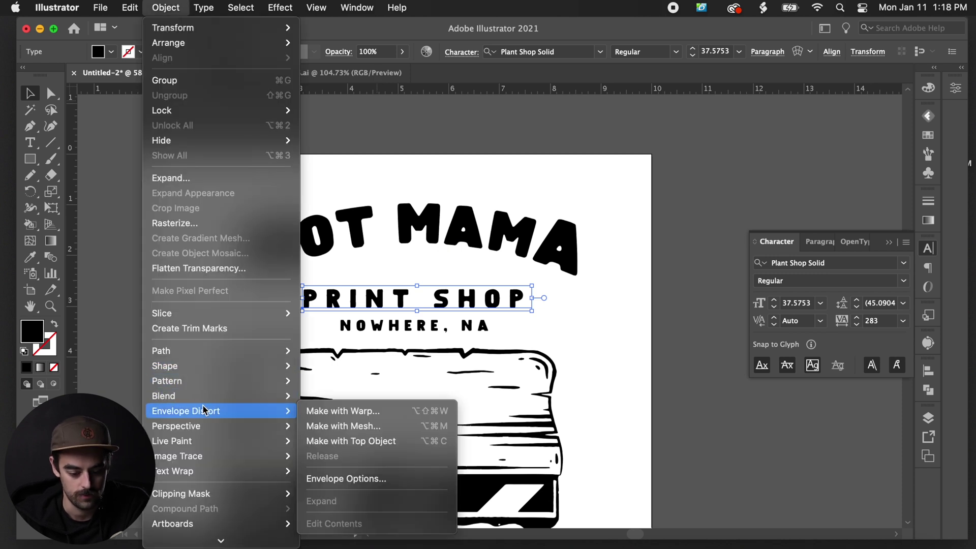
pyautogui.click(347, 412)
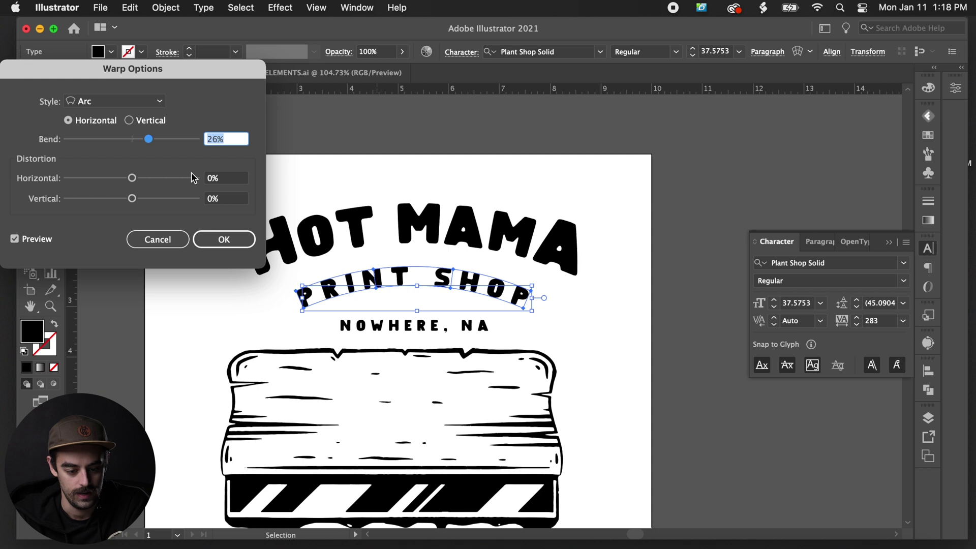
pyautogui.moveTo(149, 143); pyautogui.dragTo(145, 145)
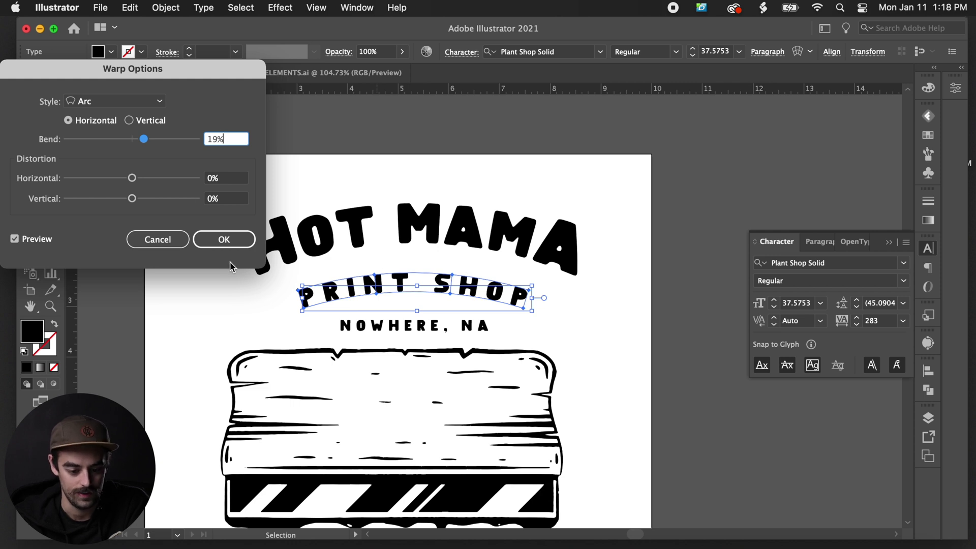
pyautogui.click(232, 243)
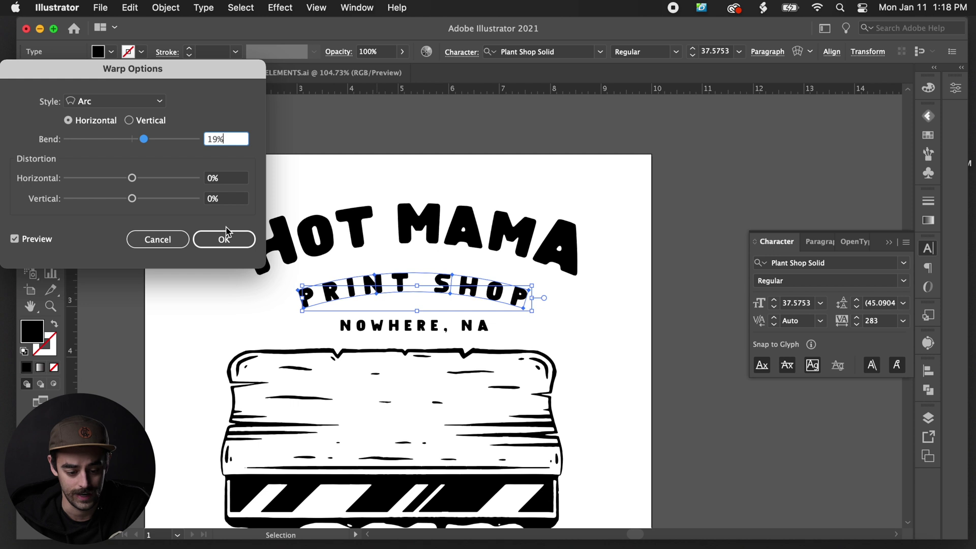
pyautogui.click(227, 242)
pyautogui.moveTo(420, 281); pyautogui.dragTo(420, 264)
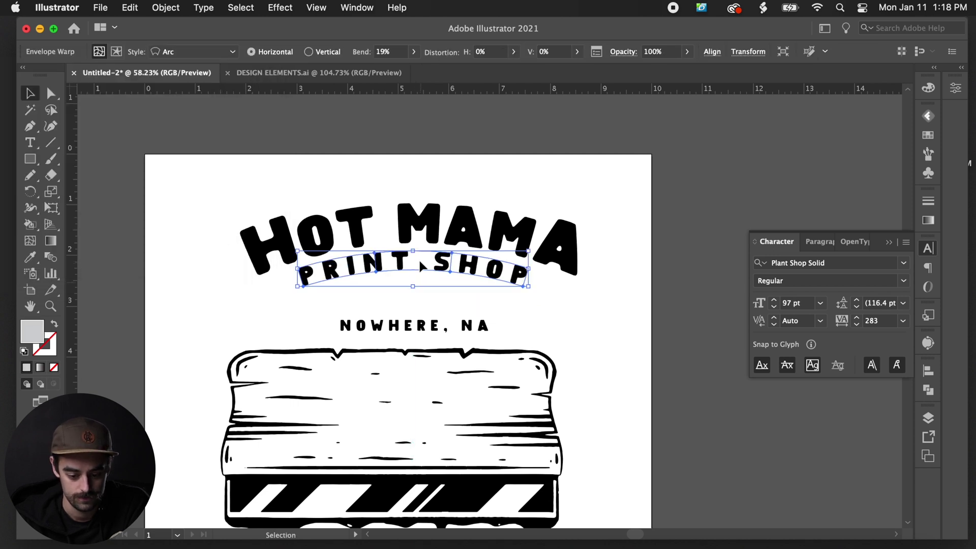
# Step: Move NOWHERE, NA up beneath PRINT SHOP and give it a 15% Arc warp
pyautogui.click(444, 310)
pyautogui.moveTo(424, 326); pyautogui.dragTo(426, 297)
pyautogui.click(166, 7)
pyautogui.click(325, 410)
pyautogui.moveTo(144, 138); pyautogui.dragTo(142, 140)
pyautogui.click(223, 239)
pyautogui.click(422, 203)
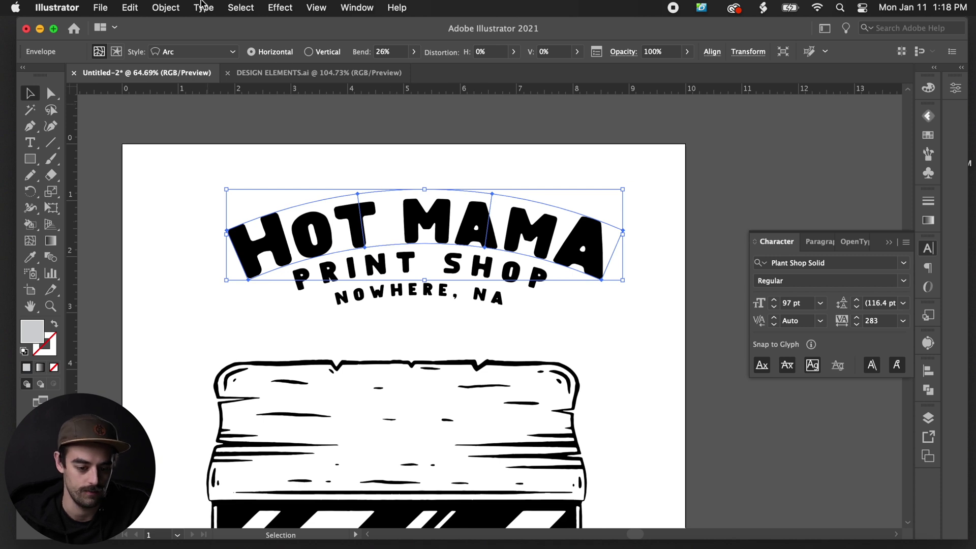
pyautogui.click(166, 7)
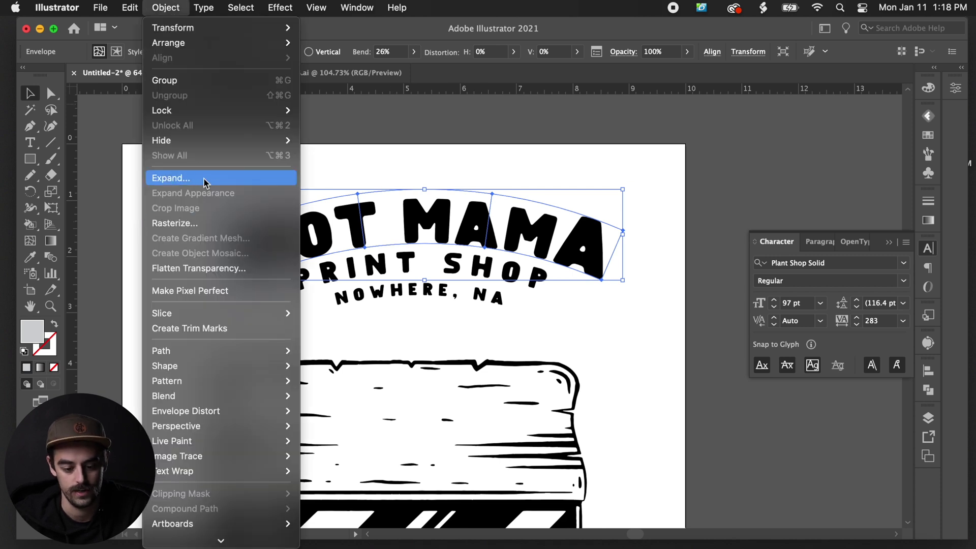
# Step: Expand the HOT MAMA and PRINT SHOP envelope warps into plain shapes
pyautogui.click(171, 177)
pyautogui.click(530, 366)
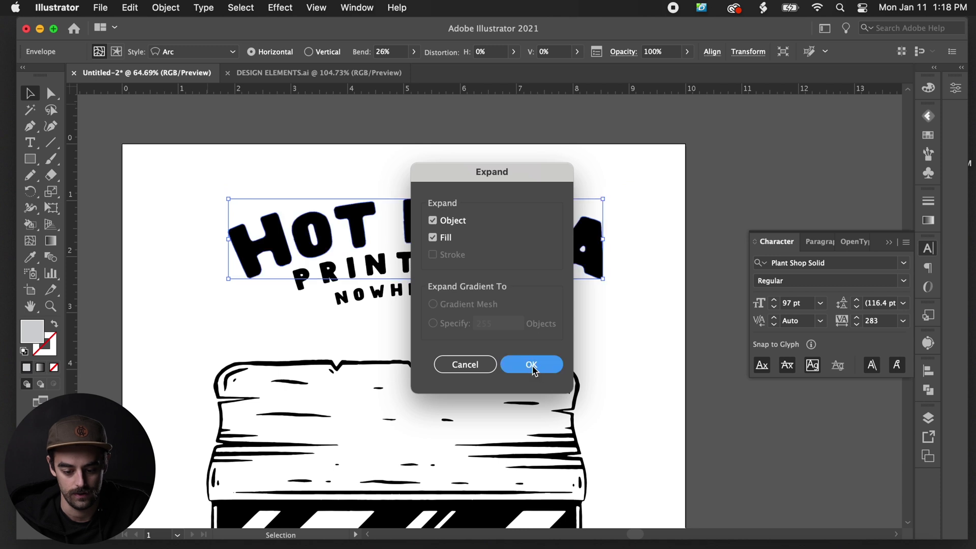
pyautogui.click(491, 214)
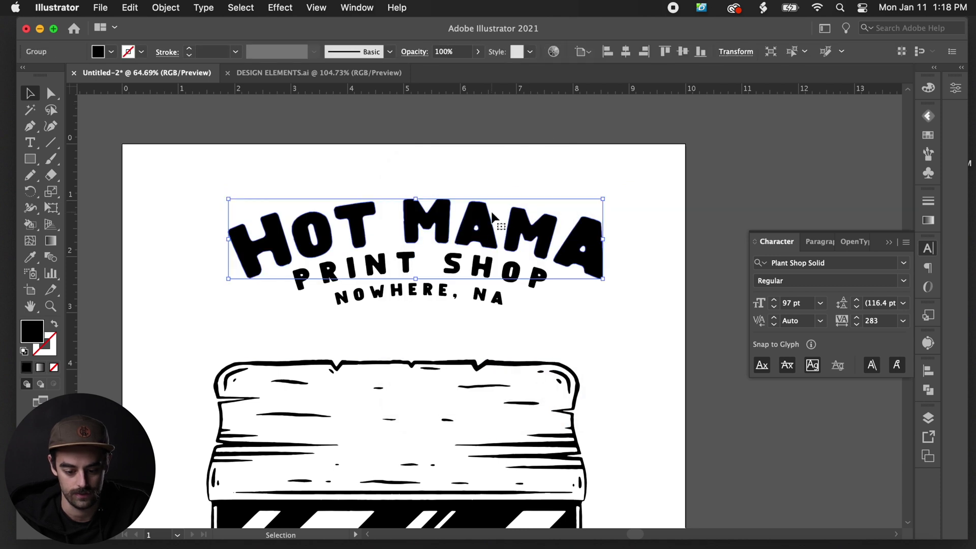
pyautogui.click(465, 265)
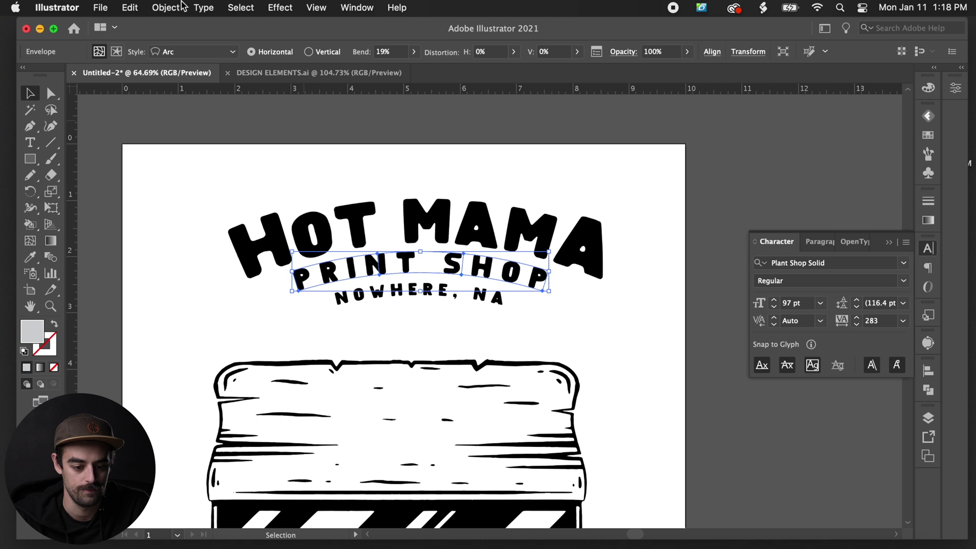
pyautogui.click(181, 7)
pyautogui.click(190, 179)
pyautogui.press('super+a')
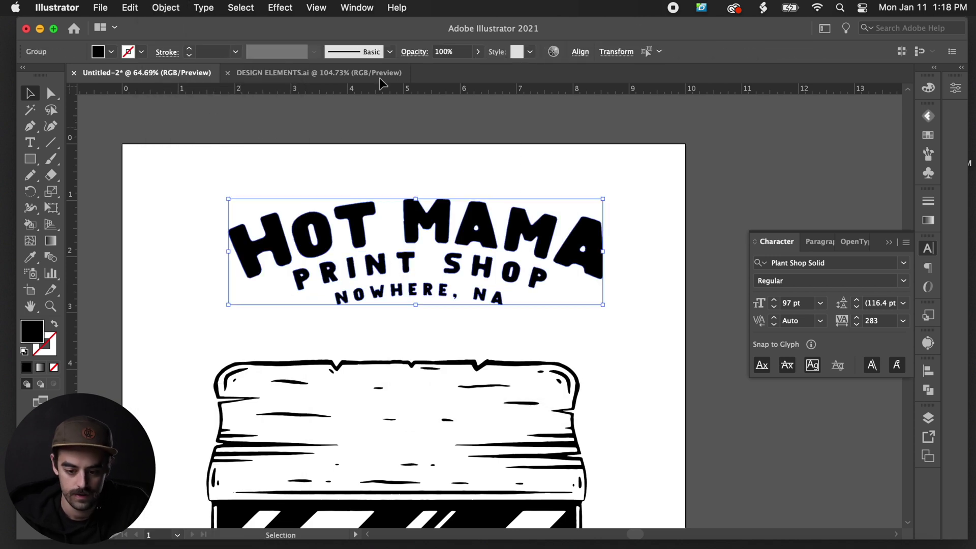
# Step: Centre the lettering and the wooden board horizontally, aligned to the artboard
pyautogui.click(579, 51)
pyautogui.click(565, 168)
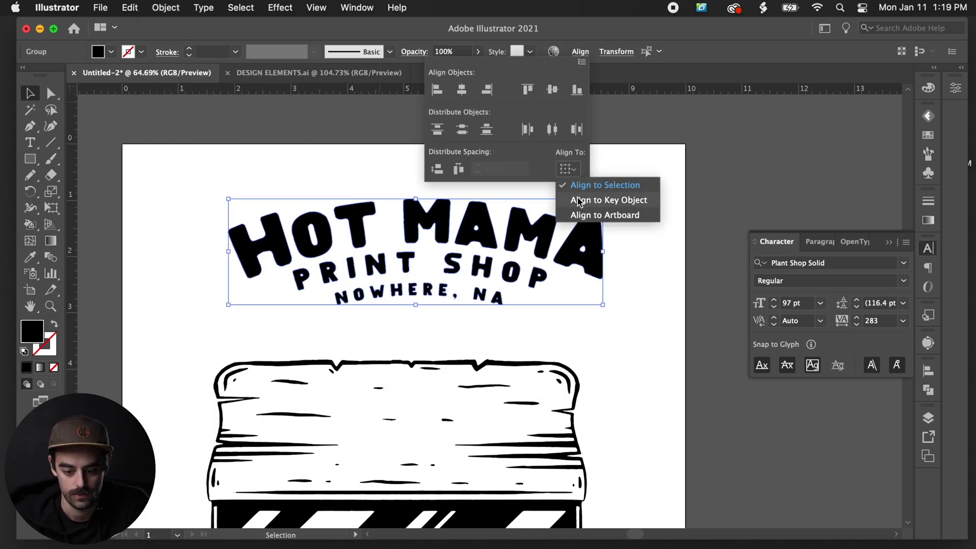
pyautogui.click(581, 215)
pyautogui.click(465, 91)
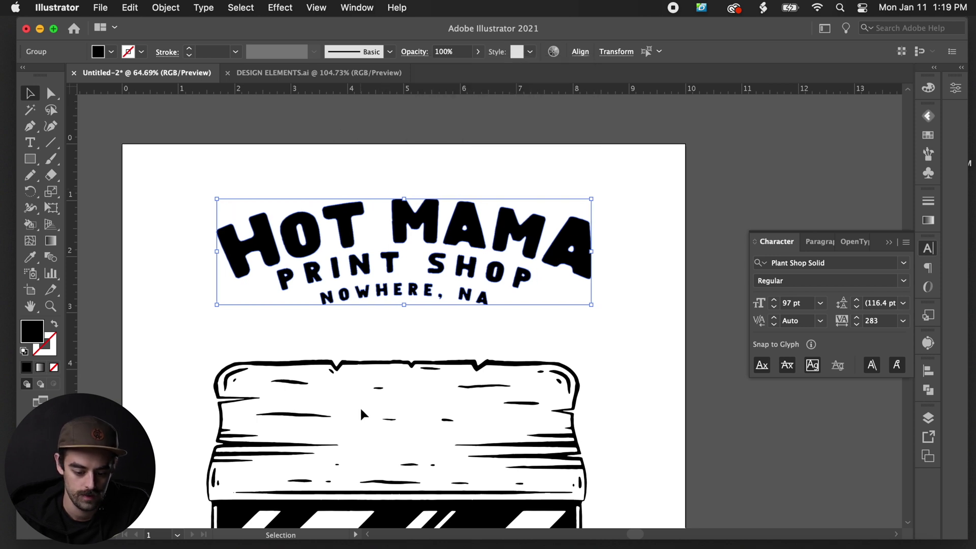
pyautogui.click(403, 366)
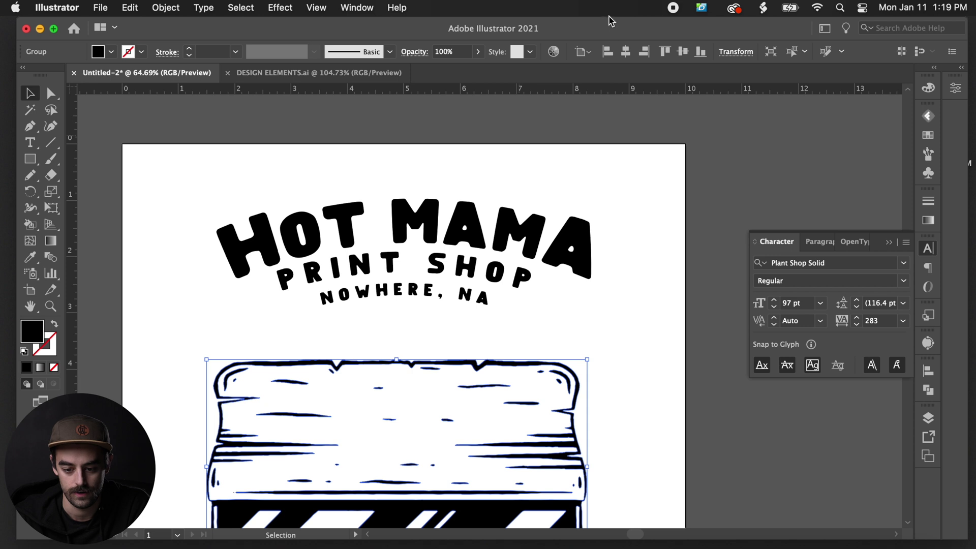
pyautogui.click(626, 51)
# Step: Move the whole title lettering down onto the wooden board and shrink it to fit
pyautogui.click(519, 313)
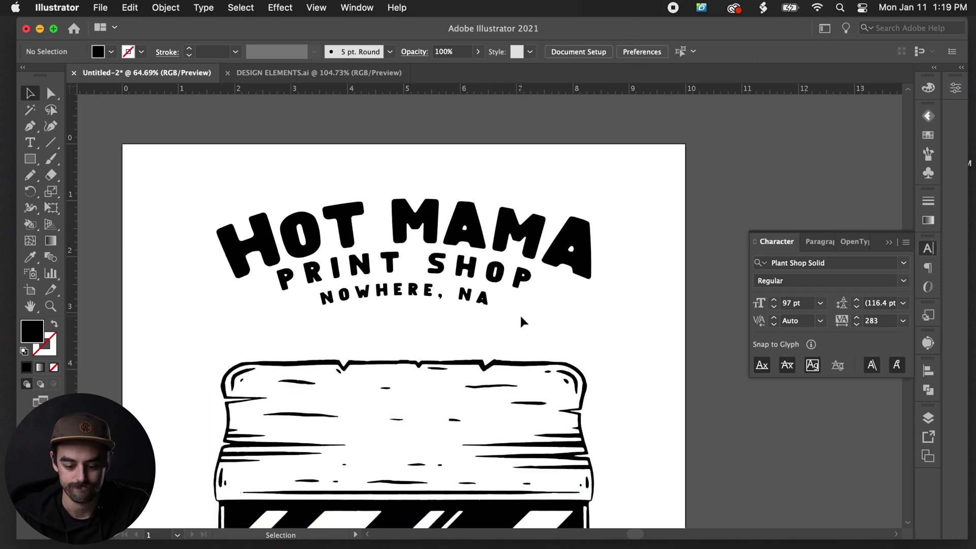
pyautogui.scroll(-4, 613, 293)
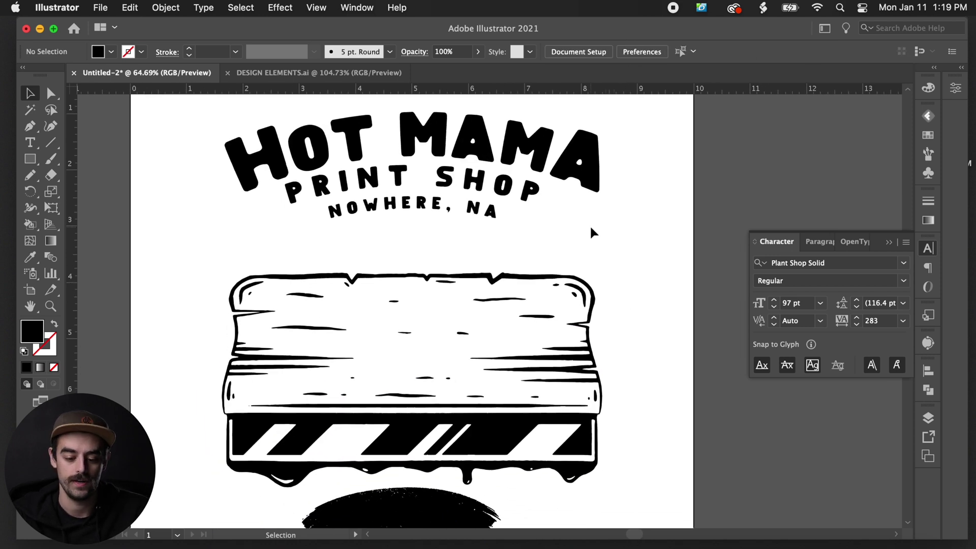
pyautogui.moveTo(604, 233); pyautogui.dragTo(209, 102)
pyautogui.moveTo(429, 142); pyautogui.dragTo(426, 322)
pyautogui.moveTo(591, 399); pyautogui.dragTo(571, 386)
pyautogui.click(633, 376)
pyautogui.scroll(-1, 633, 376)
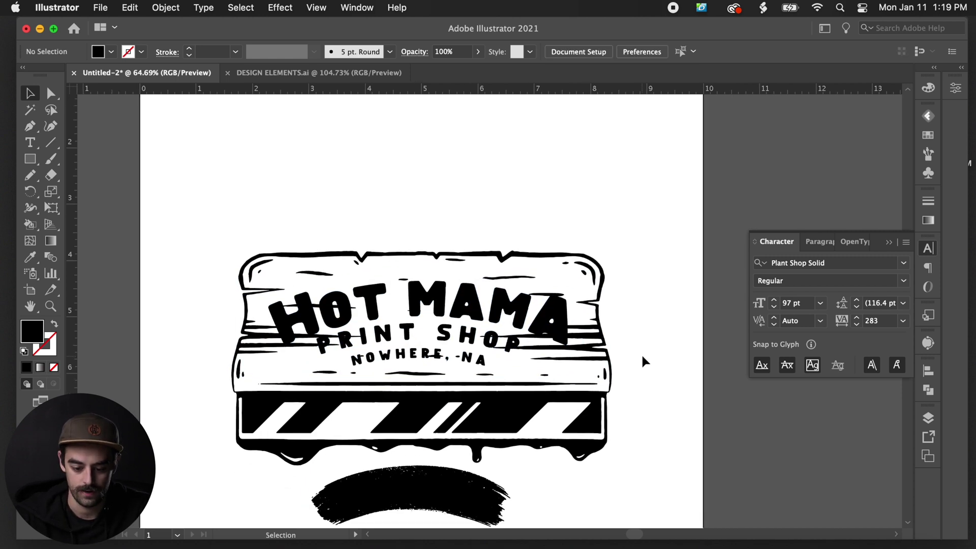
pyautogui.scroll(3, 642, 359)
pyautogui.scroll(2, 643, 359)
# Step: Raise and enlarge PRINT SHOP under HOT MAMA, then move NOWHERE, NA up beneath it
pyautogui.click(460, 316)
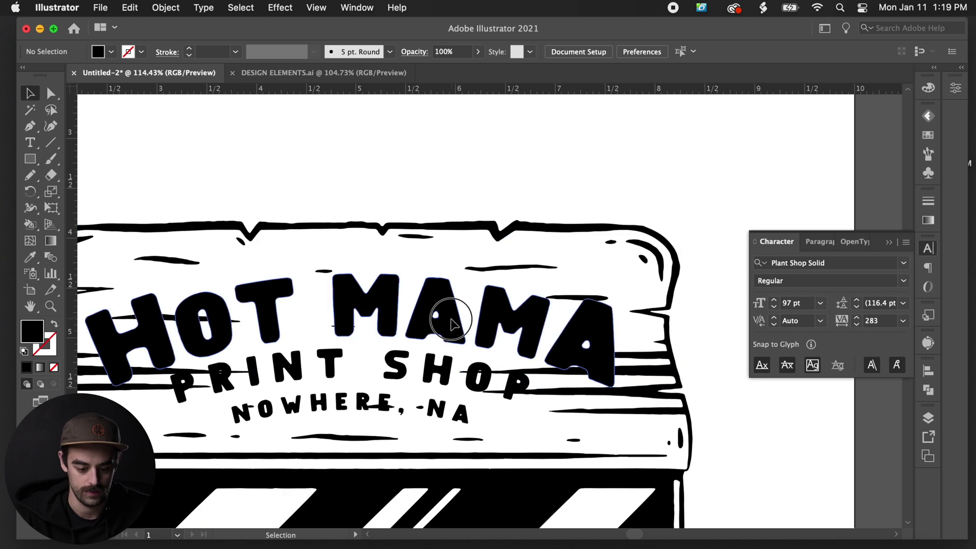
pyautogui.scroll(-3, 559, 327)
pyautogui.scroll(3, 571, 338)
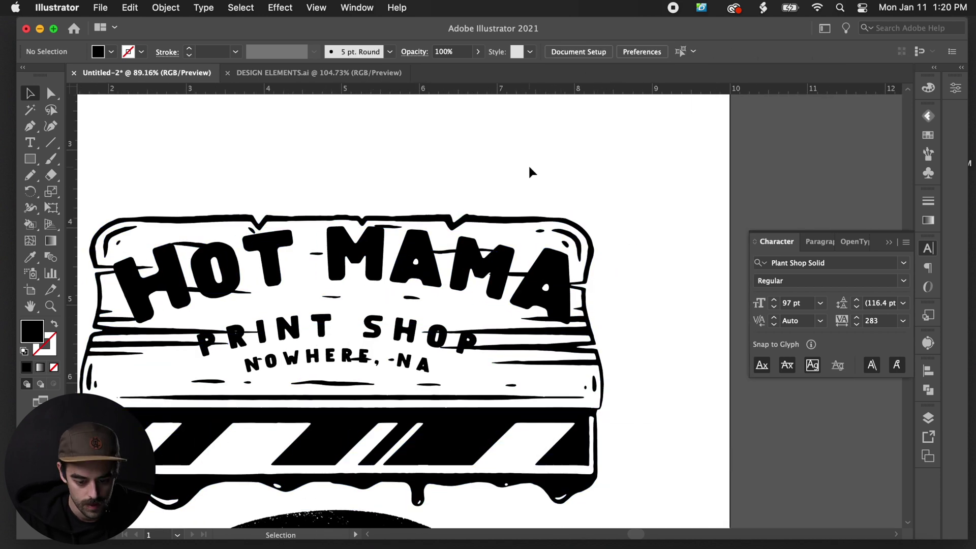
pyautogui.moveTo(325, 330); pyautogui.dragTo(327, 300)
pyautogui.moveTo(473, 330); pyautogui.dragTo(516, 344)
pyautogui.click(359, 365)
pyautogui.moveTo(364, 372); pyautogui.dragTo(363, 341)
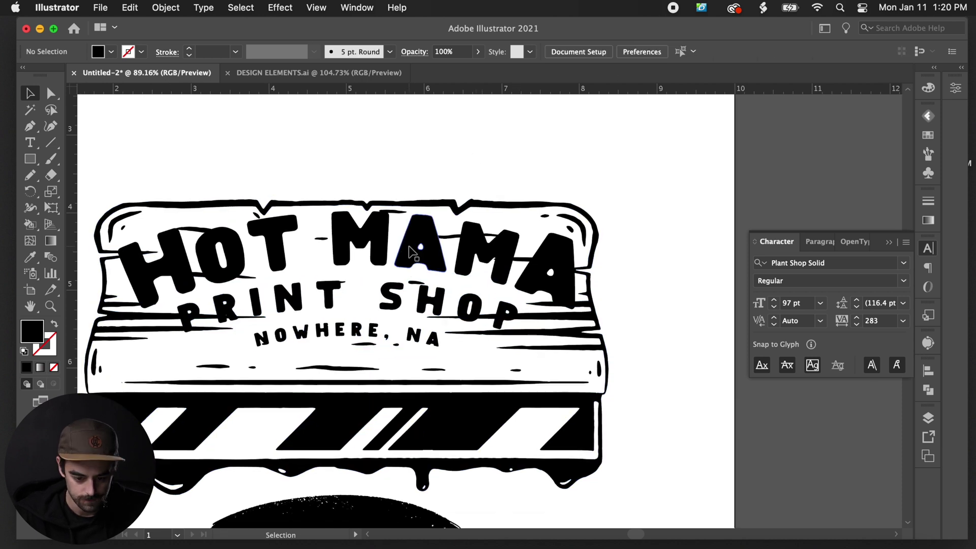
pyautogui.click(609, 398)
pyautogui.scroll(-3, 510, 442)
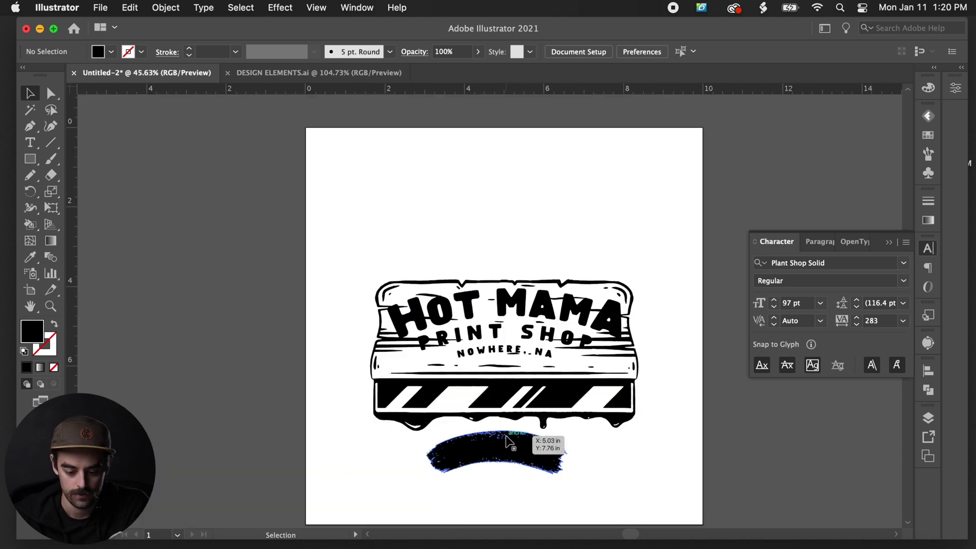
# Step: Position and resize the black brush stroke as a banner behind PRINT SHOP
pyautogui.scroll(5, 498, 451)
pyautogui.moveTo(498, 451); pyautogui.dragTo(519, 163)
pyautogui.scroll(4, 518, 163)
pyautogui.moveTo(493, 193); pyautogui.dragTo(496, 216)
pyautogui.moveTo(497, 230); pyautogui.dragTo(497, 227)
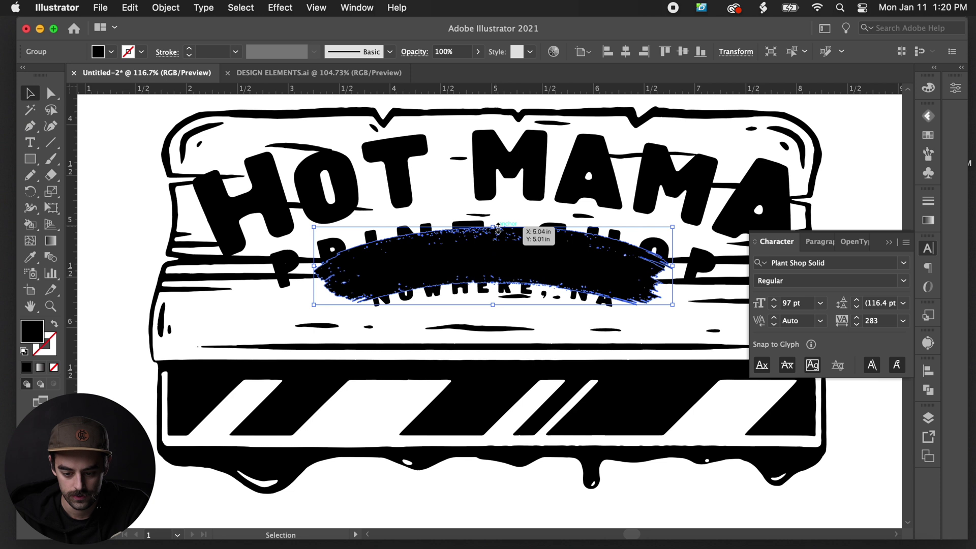
pyautogui.moveTo(672, 265); pyautogui.dragTo(743, 264)
pyautogui.moveTo(546, 275)
pyautogui.mouseDown()
pyautogui.moveTo(527, 228)
pyautogui.moveTo(523, 256)
pyautogui.mouseUp()
pyautogui.moveTo(292, 253); pyautogui.dragTo(265, 249)
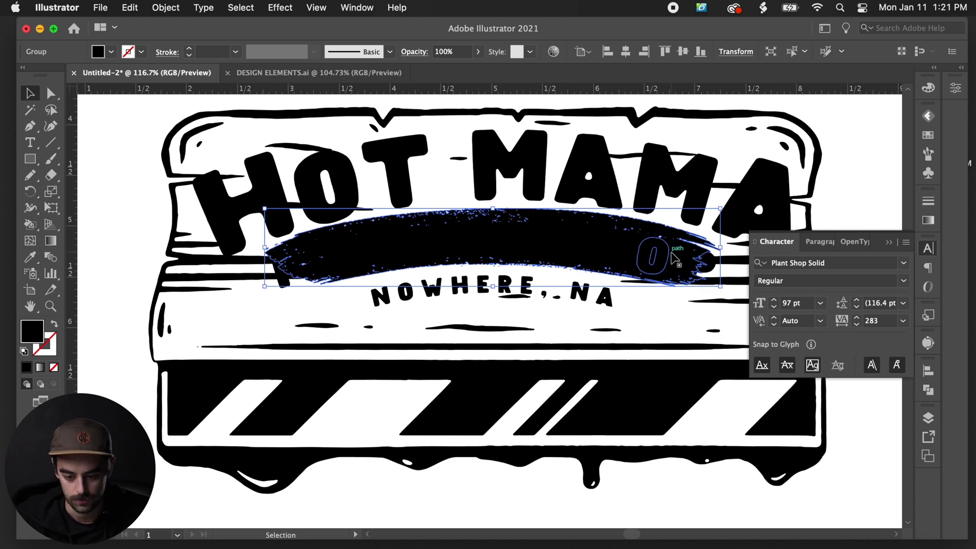
pyautogui.moveTo(668, 262); pyautogui.dragTo(749, 253)
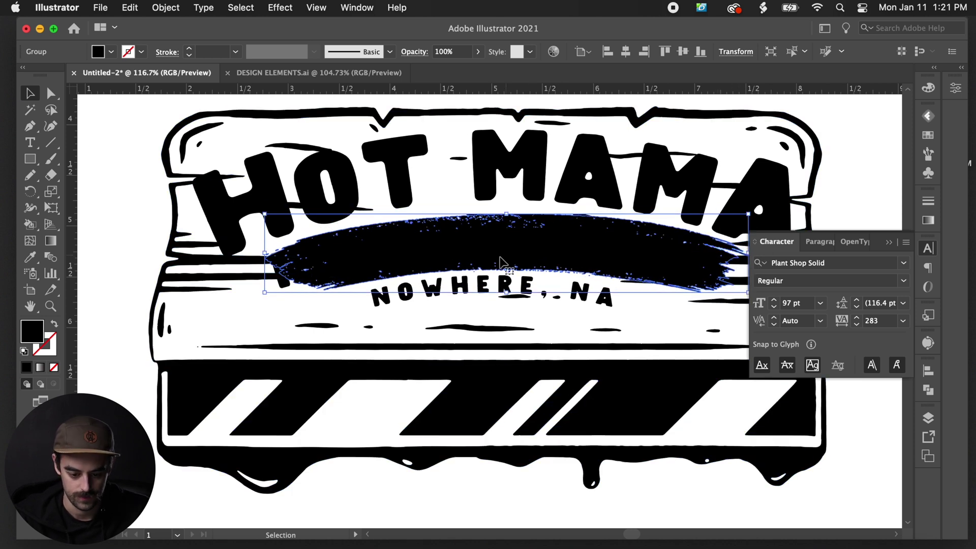
# Step: Fill the PRINT SHOP lettering white using the Eyedropper
pyautogui.click(281, 286)
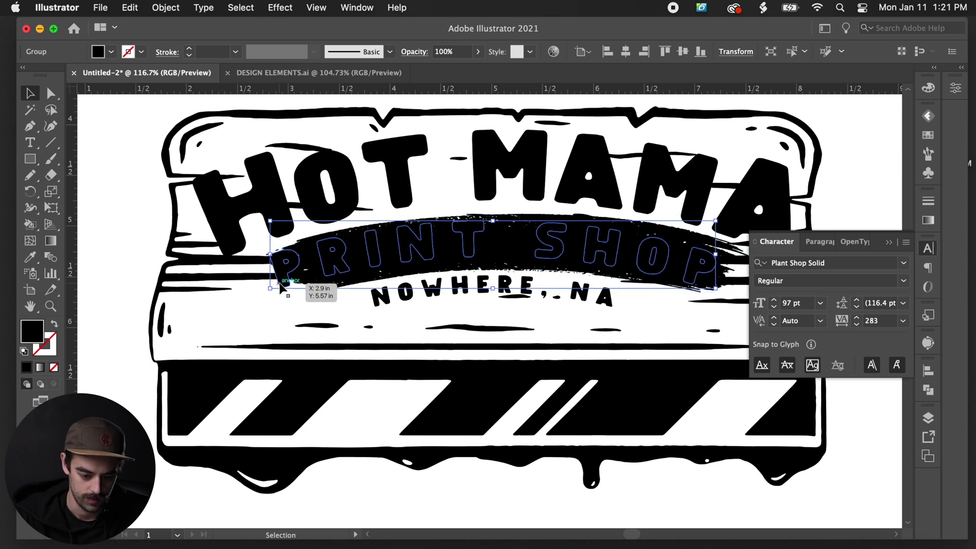
pyautogui.press('i')
pyautogui.click(273, 305)
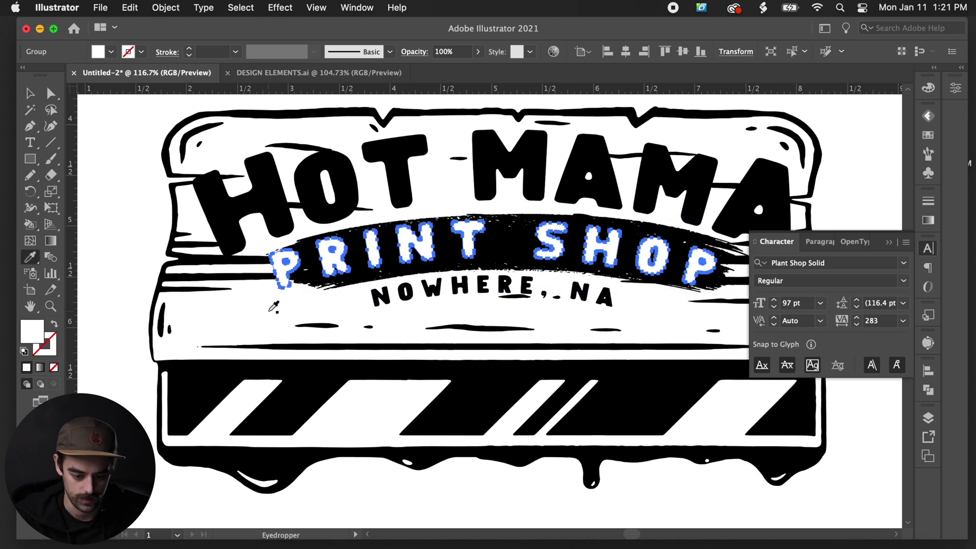
pyautogui.hscroll(5, 344, 308)
pyautogui.scroll(2, 344, 308)
pyautogui.press('v')
pyautogui.click(426, 265)
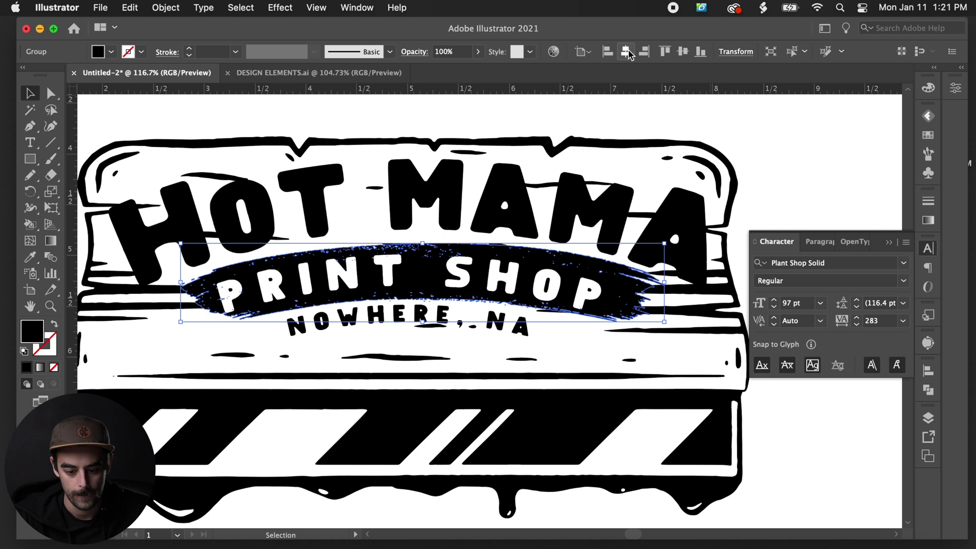
pyautogui.scroll(-3, 569, 339)
pyautogui.scroll(10, 481, 414)
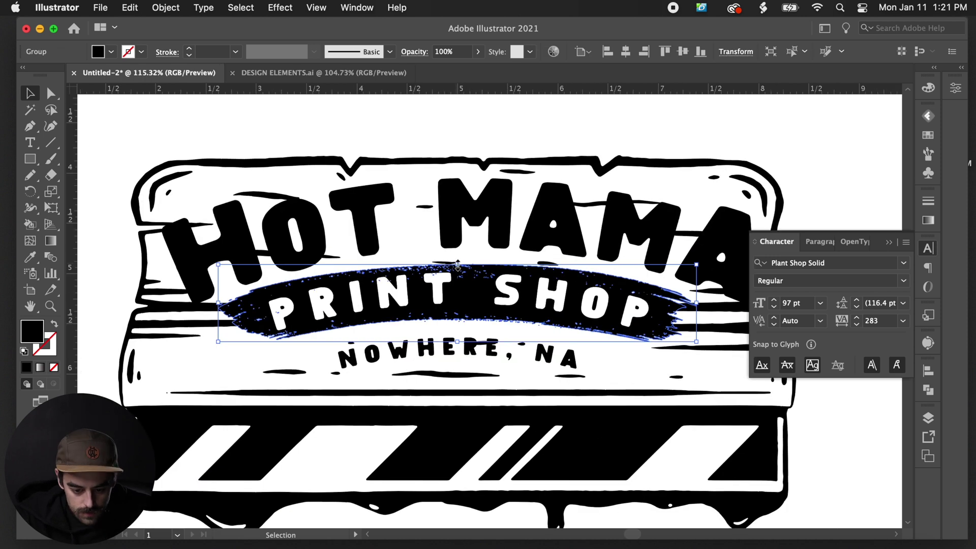
pyautogui.scroll(-10, 481, 414)
pyautogui.press('super+shift+a')
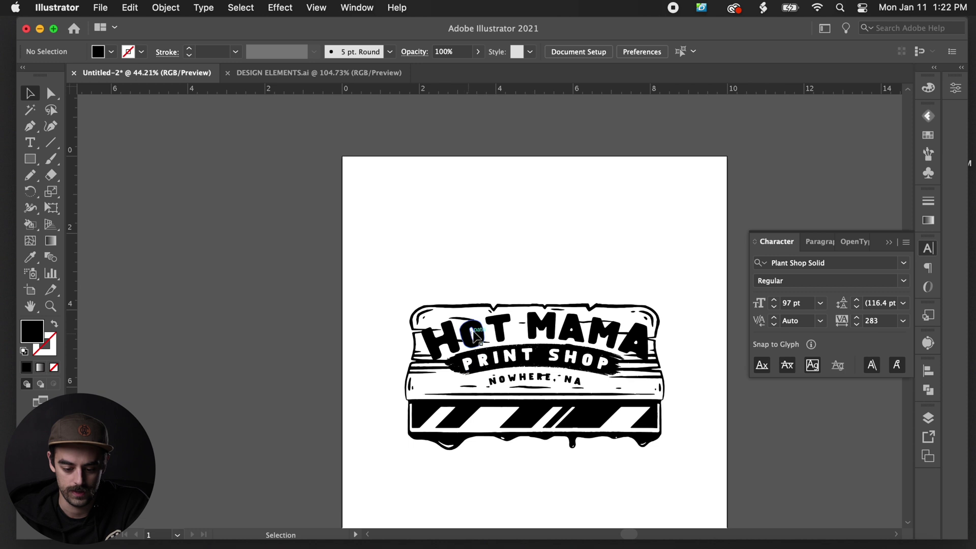
# Step: Move the small wood-grain stroke above HOT up off the letters
pyautogui.scroll(5, 480, 343)
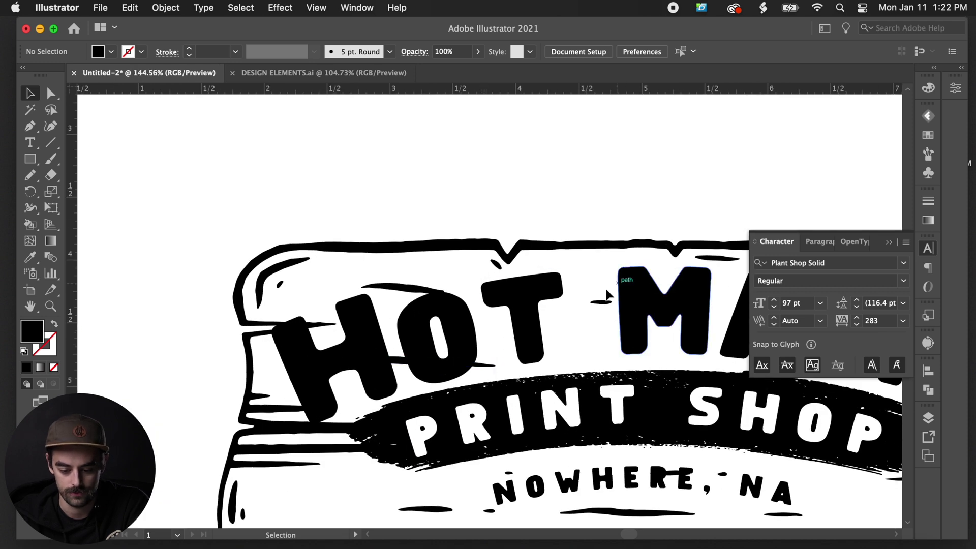
pyautogui.scroll(-4, 517, 345)
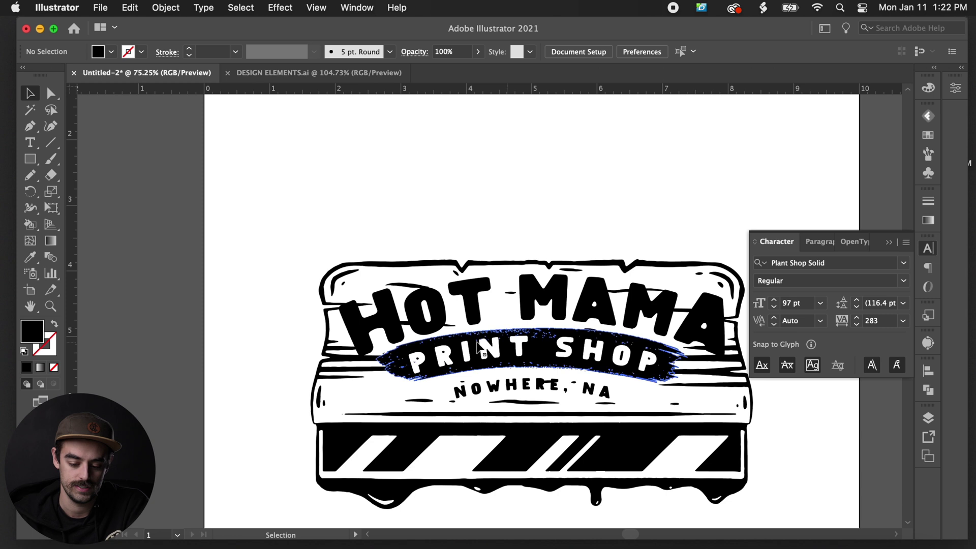
pyautogui.scroll(10, 385, 327)
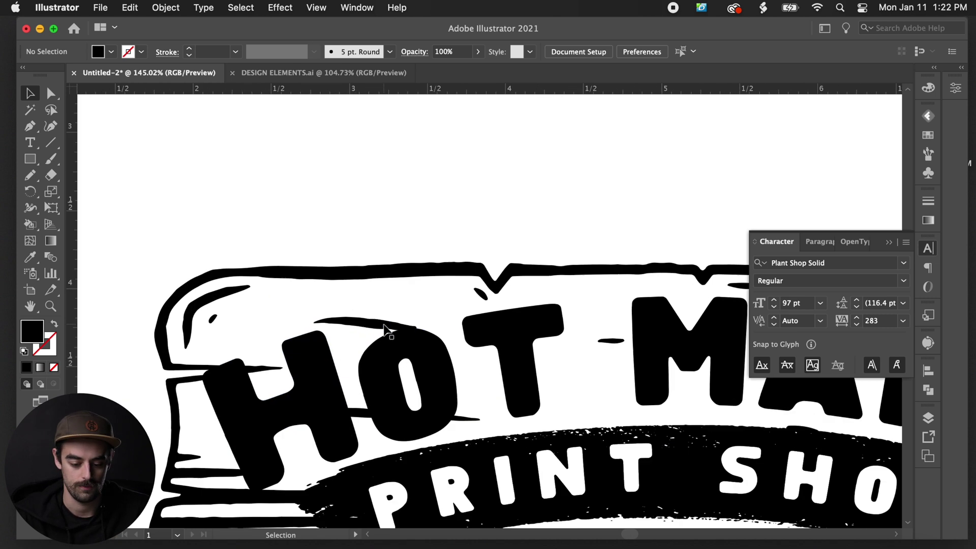
pyautogui.press('a')
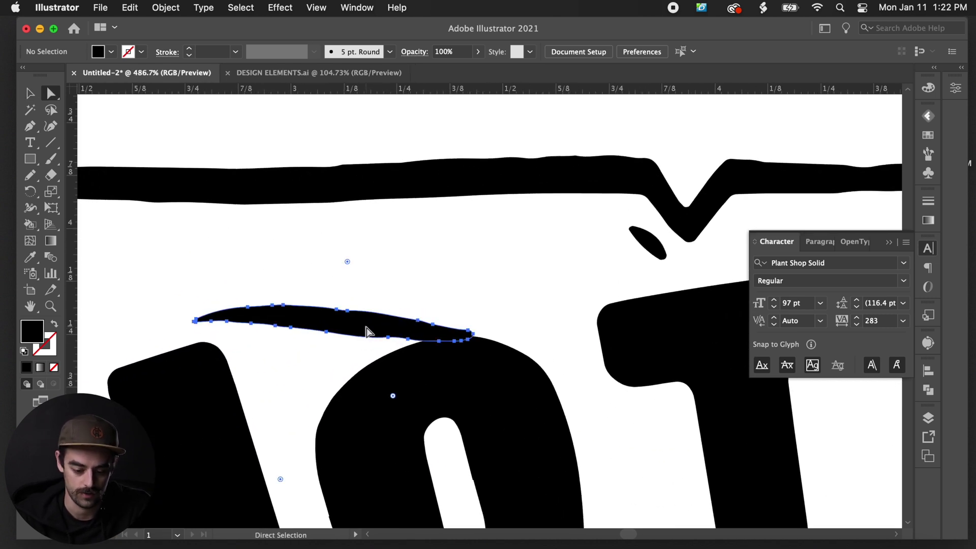
pyautogui.click(367, 332)
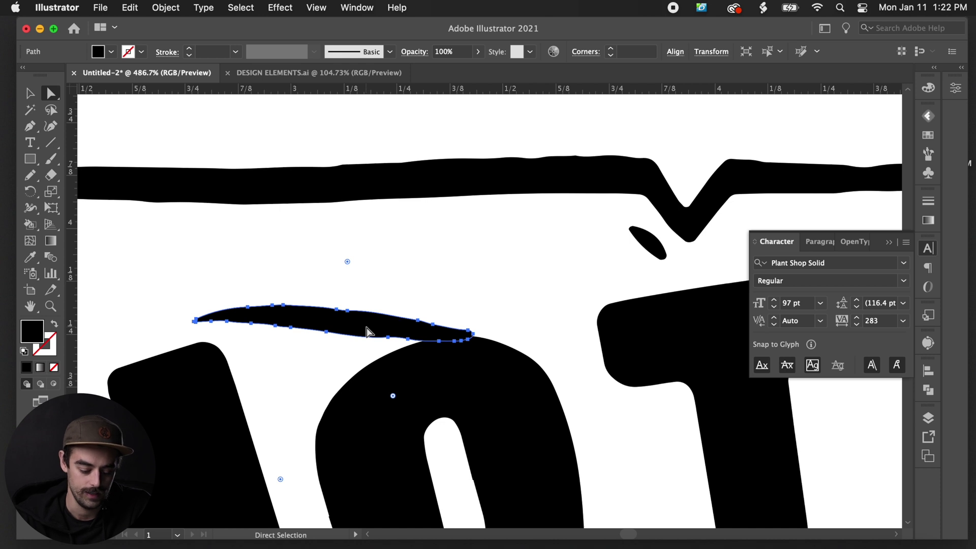
pyautogui.moveTo(367, 331); pyautogui.dragTo(338, 278)
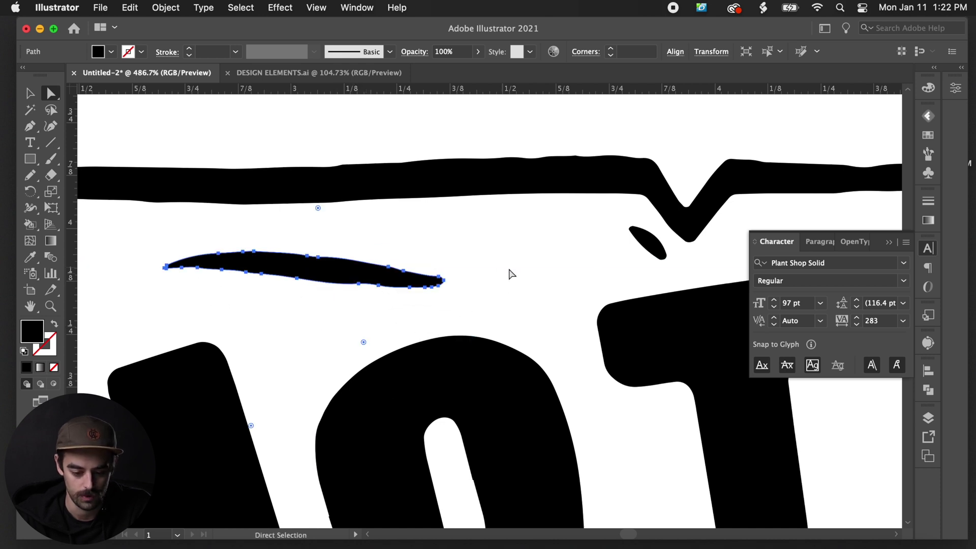
pyautogui.click(513, 276)
# Step: Delete the small streak between the T and M of HOT MAMA
pyautogui.scroll(-4, 513, 276)
pyautogui.hscroll(8, 513, 275)
pyautogui.scroll(-2, 513, 276)
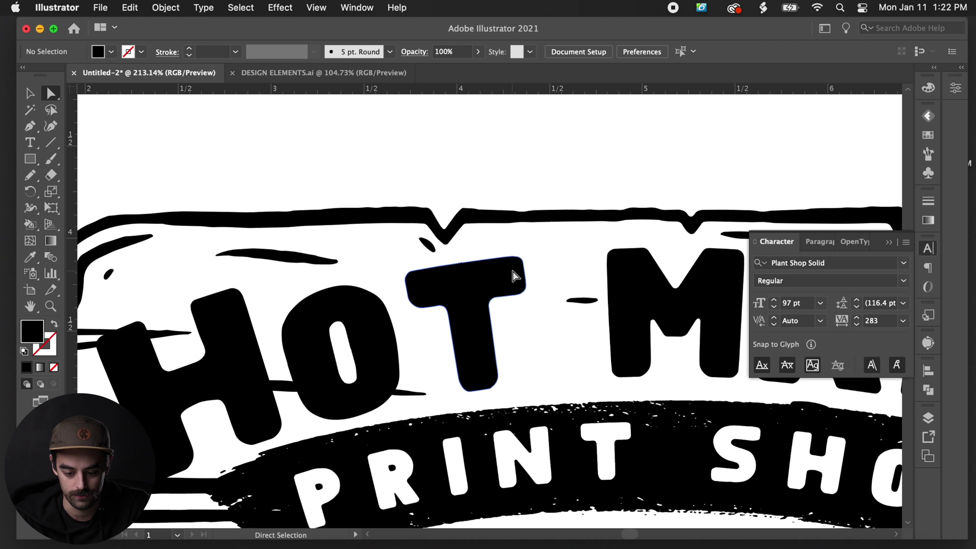
pyautogui.scroll(4, 515, 287)
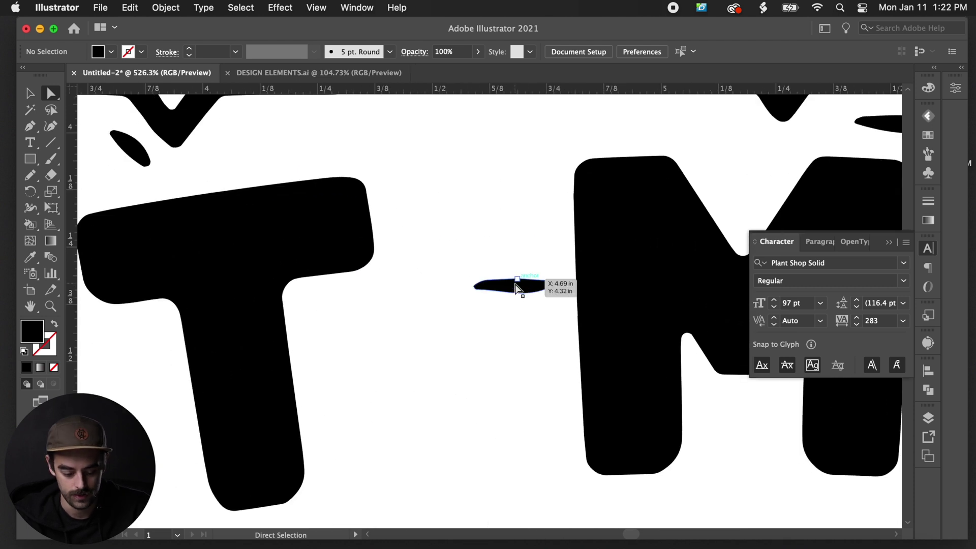
pyautogui.moveTo(515, 287); pyautogui.dragTo(510, 286)
pyautogui.click(515, 285)
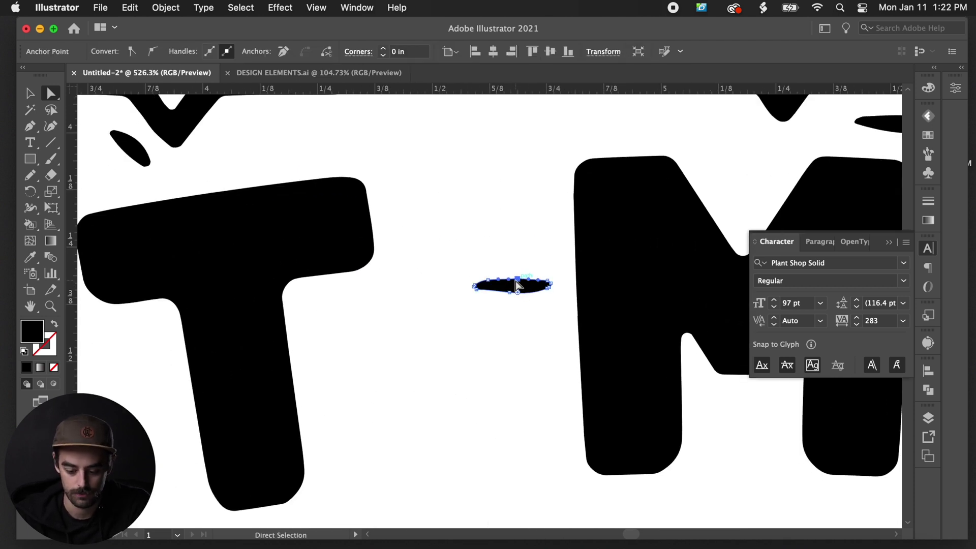
pyautogui.press('Delete')
# Step: Delete the wavy stroke behind the A and the stray stroke across the second M
pyautogui.hscroll(4, 515, 281)
pyautogui.scroll(1, 515, 280)
pyautogui.hscroll(10, 515, 280)
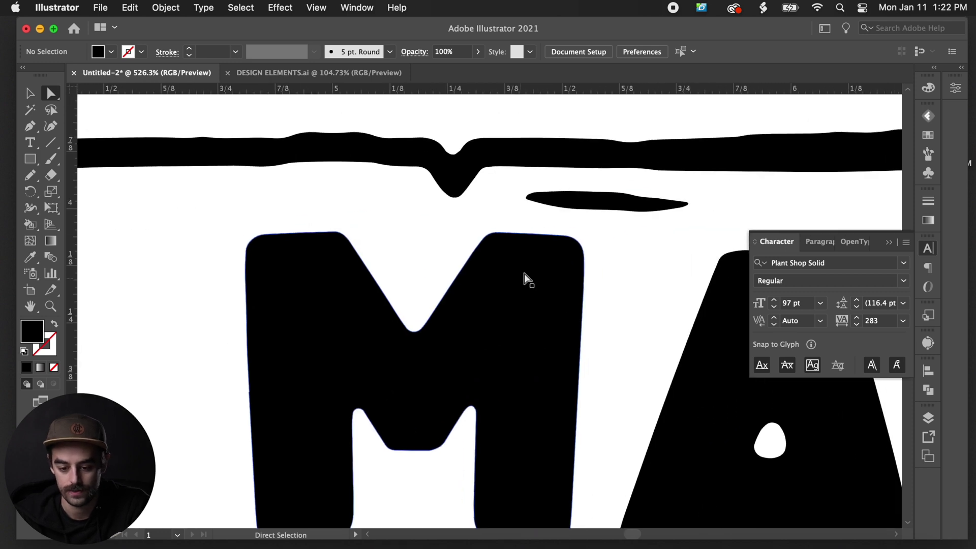
pyautogui.scroll(-4, 523, 276)
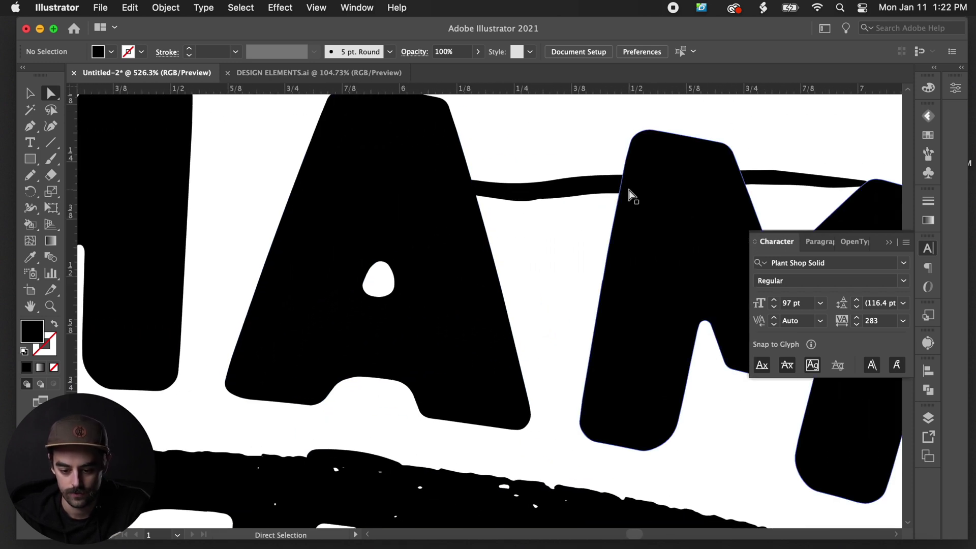
pyautogui.click(563, 200)
pyautogui.press('Delete')
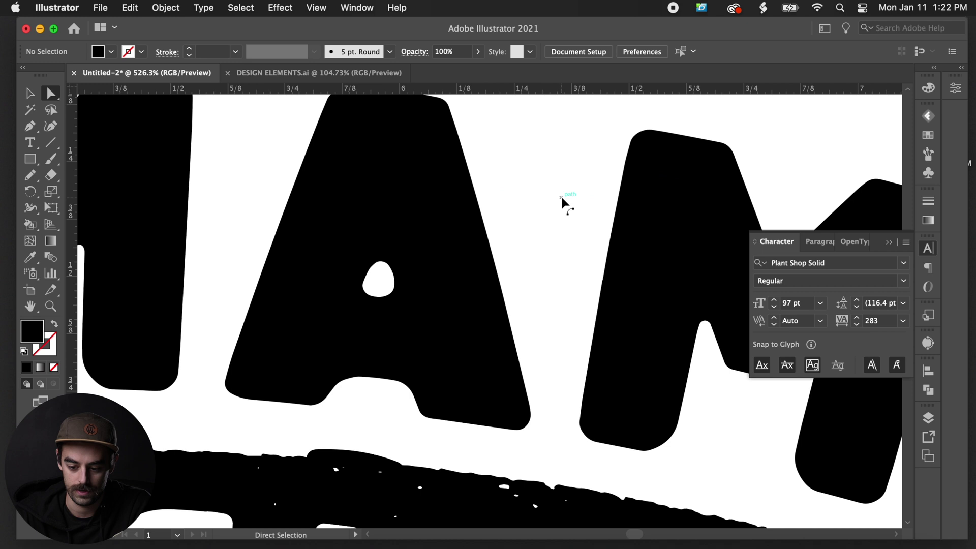
pyautogui.hscroll(8, 562, 202)
pyautogui.click(618, 281)
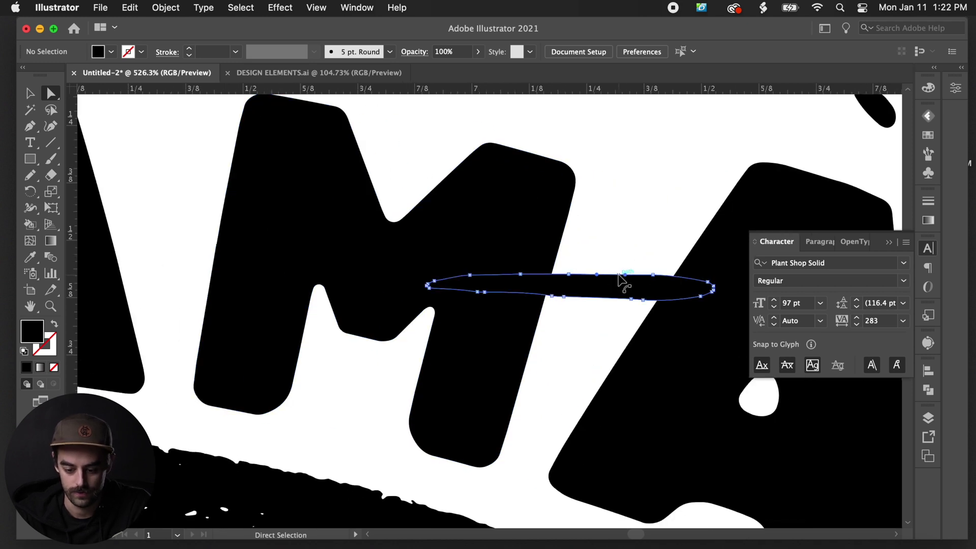
pyautogui.press('Delete')
# Step: Delete the small dot beside NOWHERE and the stray stroke inside the O
pyautogui.scroll(-5, 619, 279)
pyautogui.scroll(-10, 619, 278)
pyautogui.hscroll(-5, 619, 278)
pyautogui.click(497, 354)
pyautogui.press('Delete')
pyautogui.hscroll(-2, 398, 348)
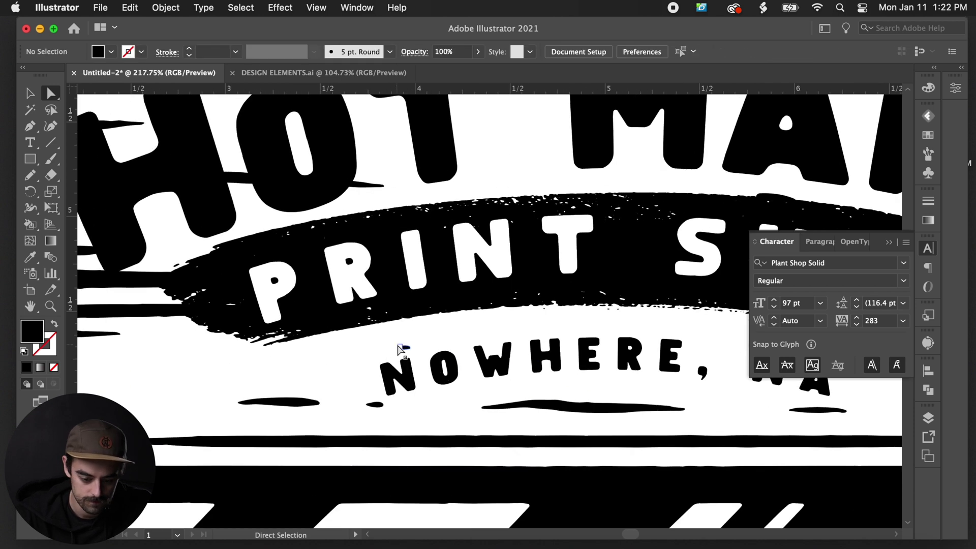
pyautogui.scroll(4, 381, 407)
pyautogui.hscroll(-6, 381, 407)
pyautogui.click(380, 243)
pyautogui.press('Delete')
# Step: Select the group of streaks along the board's left edge
pyautogui.scroll(-5, 380, 248)
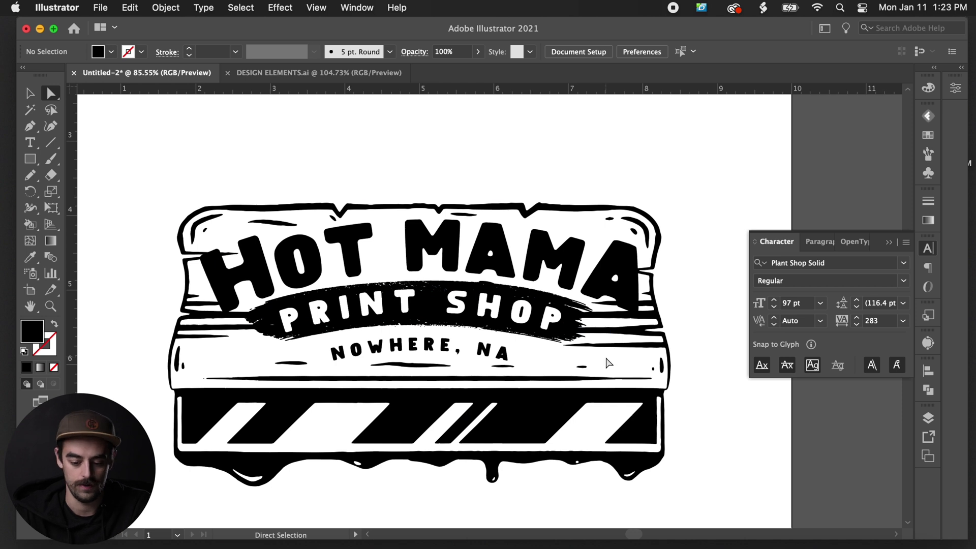
pyautogui.scroll(5, 606, 362)
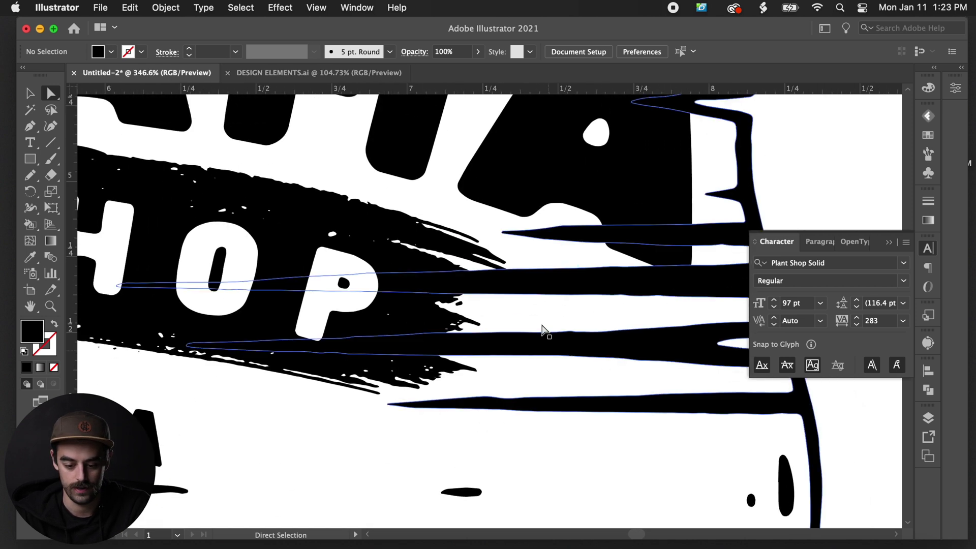
pyautogui.scroll(-3, 534, 303)
pyautogui.hscroll(-1, 508, 300)
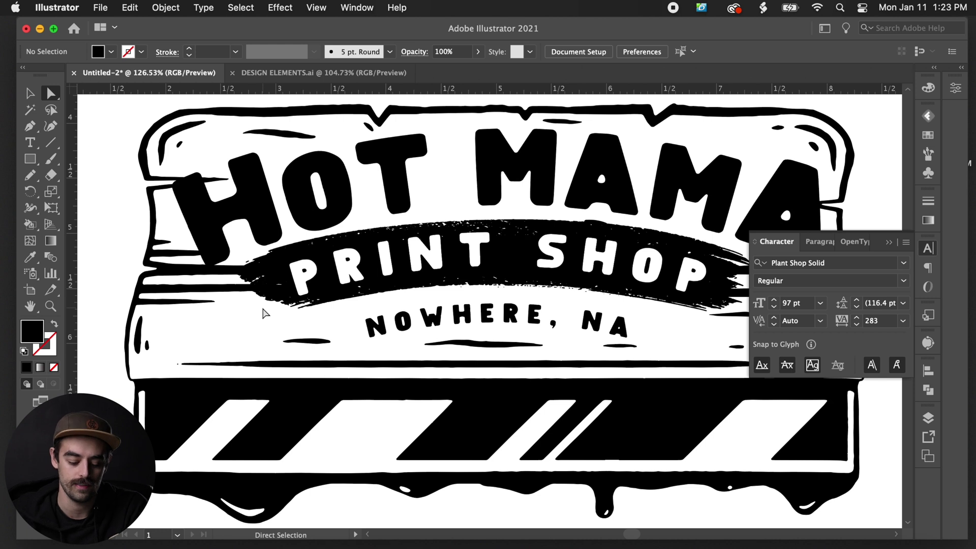
pyautogui.press('n')
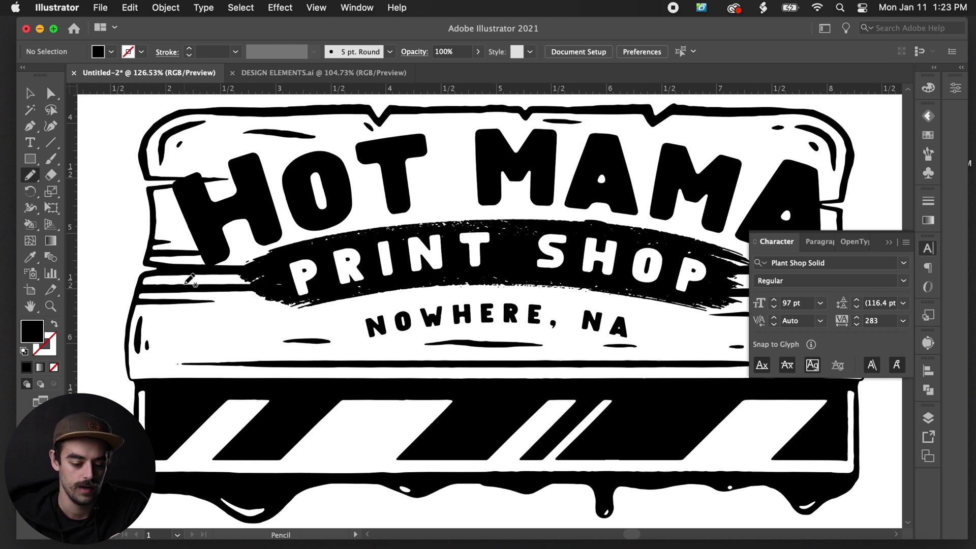
pyautogui.press('v')
pyautogui.scroll(6, 228, 303)
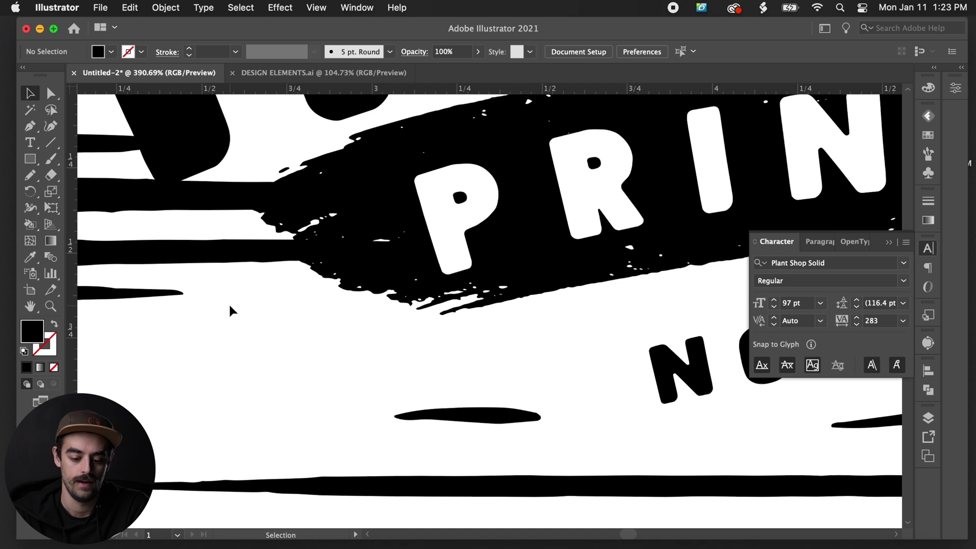
pyautogui.click(229, 307)
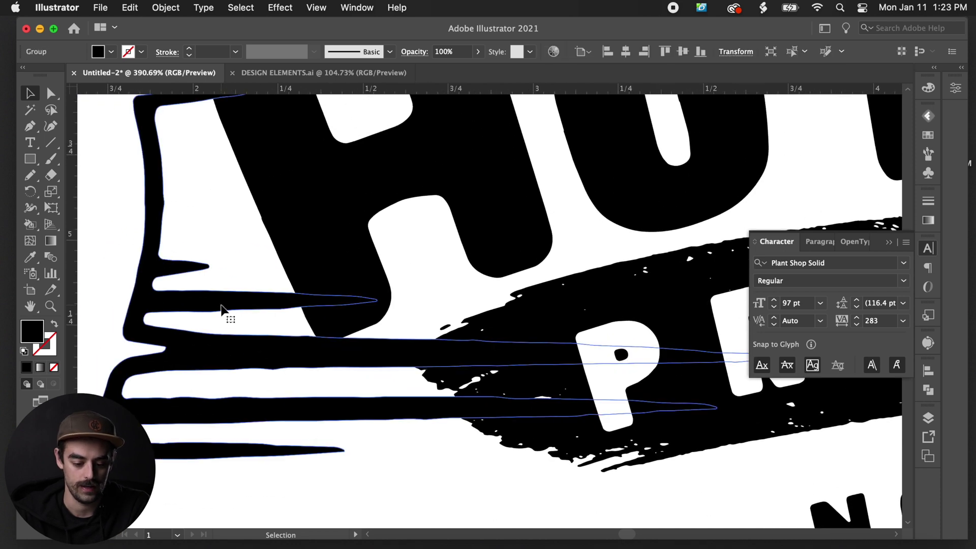
pyautogui.scroll(4, 229, 308)
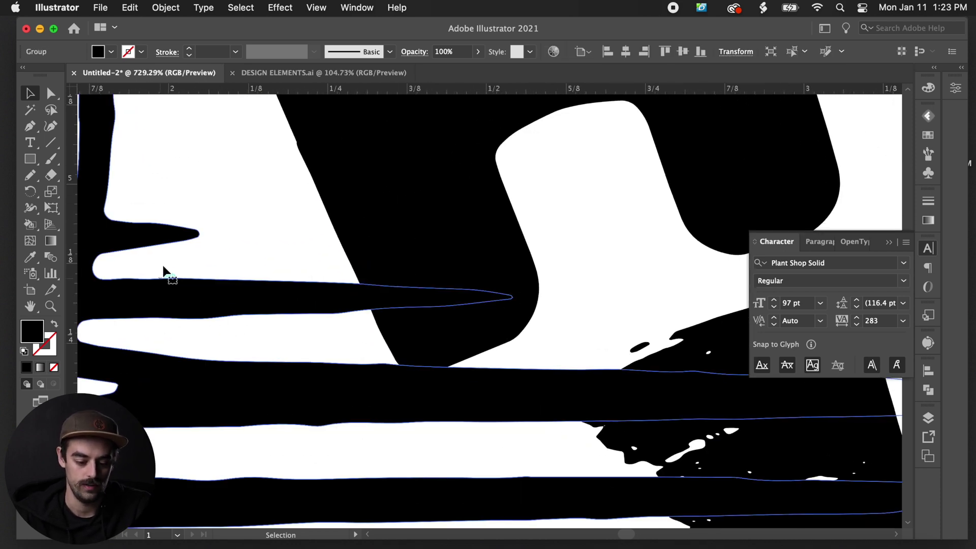
# Step: Redraw the left-side streaks with the Pencil, giving them shorter tapered tips, including the one under PRINT
pyautogui.hscroll(-3, 220, 315)
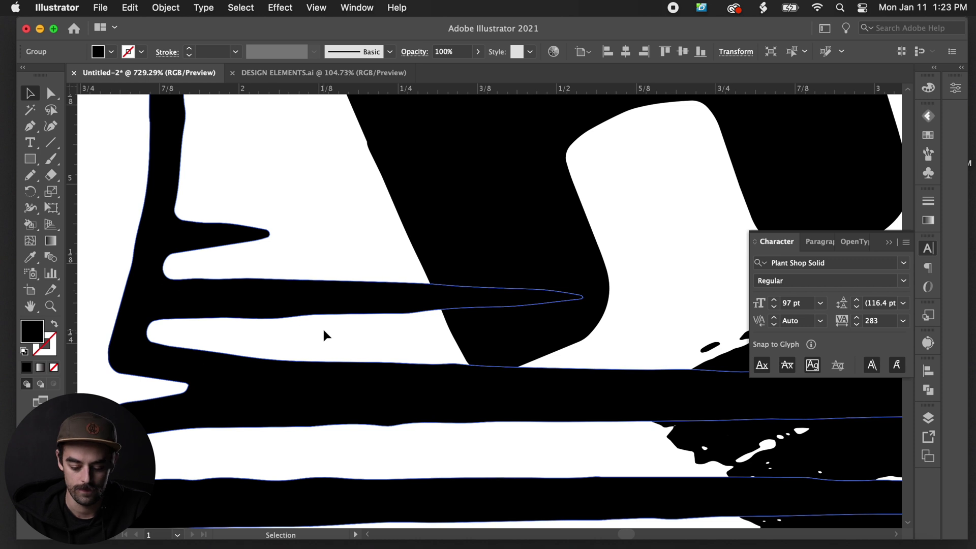
pyautogui.press('n')
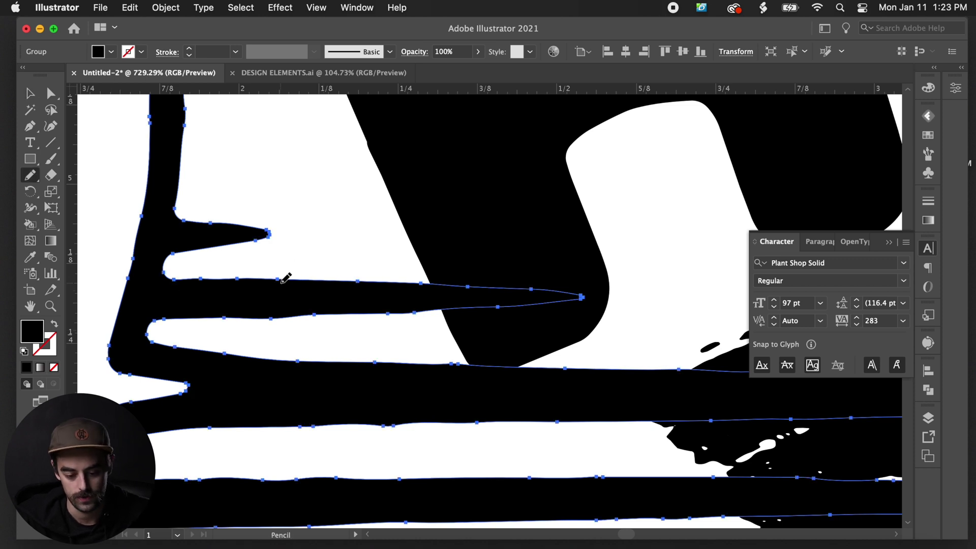
pyautogui.moveTo(280, 280)
pyautogui.mouseDown()
pyautogui.moveTo(355, 297)
pyautogui.moveTo(291, 315)
pyautogui.mouseUp()
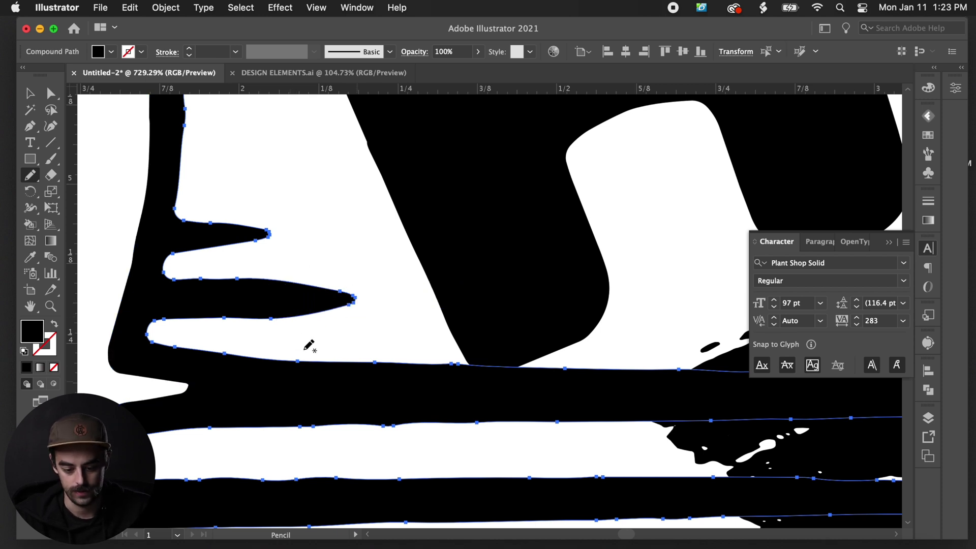
pyautogui.scroll(-3, 357, 311)
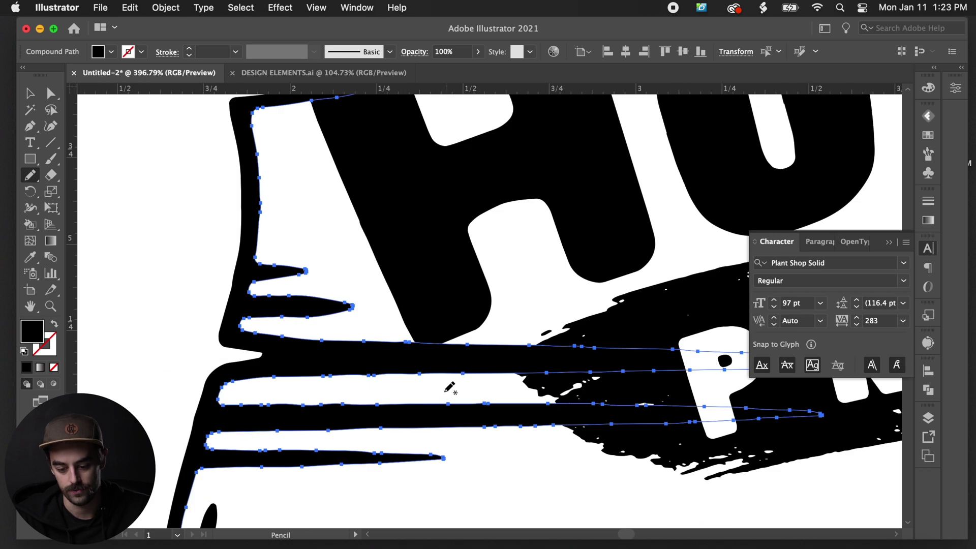
pyautogui.scroll(-2, 518, 372)
pyautogui.scroll(2, 518, 373)
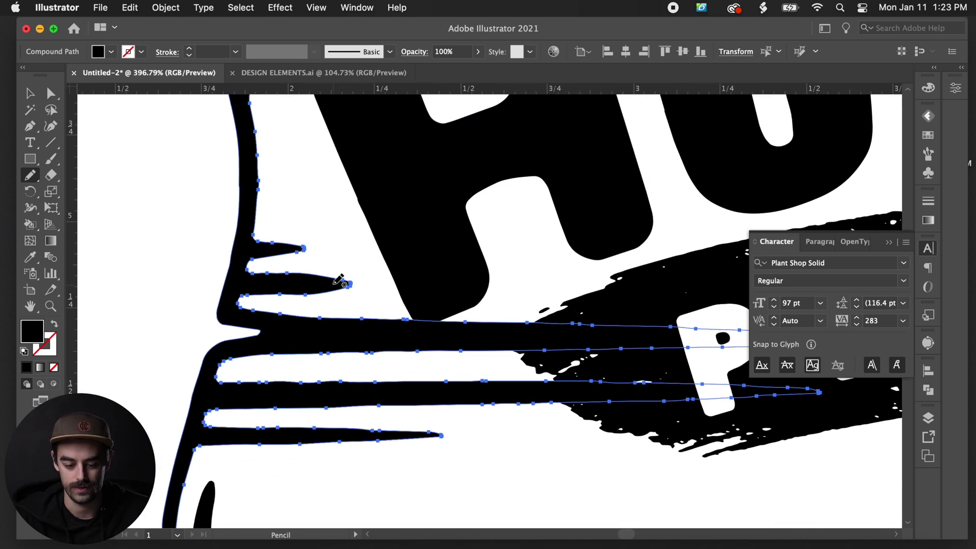
pyautogui.scroll(4, 468, 279)
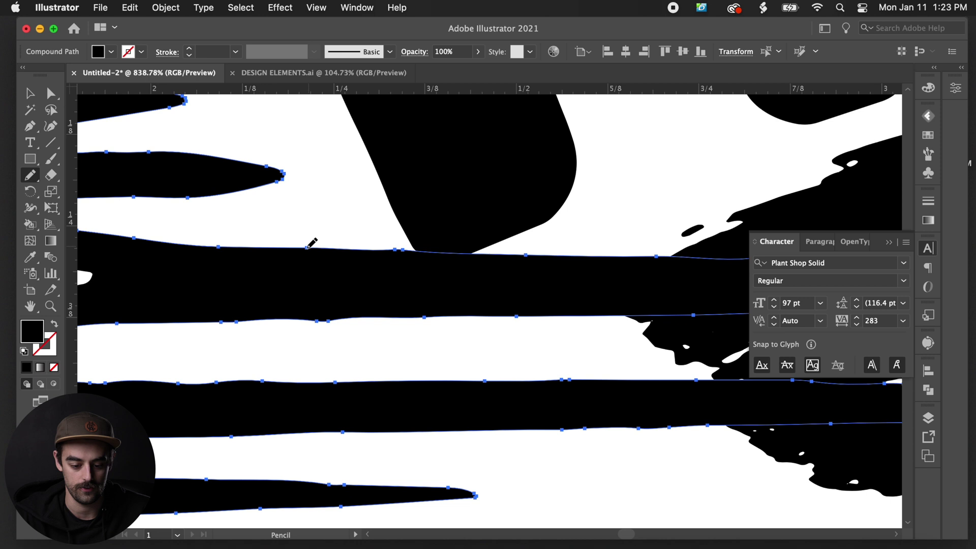
pyautogui.moveTo(277, 249)
pyautogui.mouseDown()
pyautogui.moveTo(366, 261)
pyautogui.moveTo(401, 282)
pyautogui.moveTo(351, 310)
pyautogui.moveTo(250, 319)
pyautogui.moveTo(335, 307)
pyautogui.moveTo(383, 289)
pyautogui.moveTo(365, 262)
pyautogui.mouseUp()
pyautogui.scroll(-5, 364, 262)
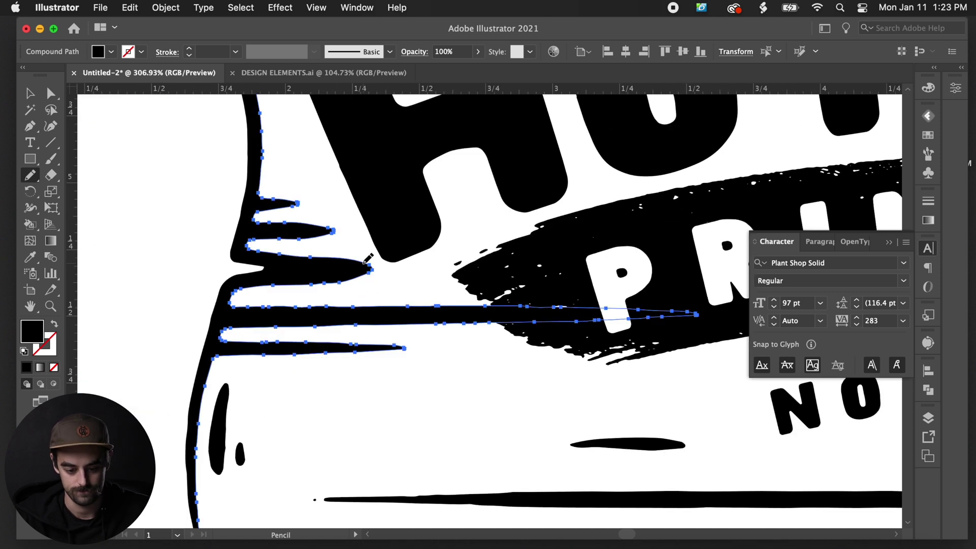
pyautogui.scroll(5, 435, 315)
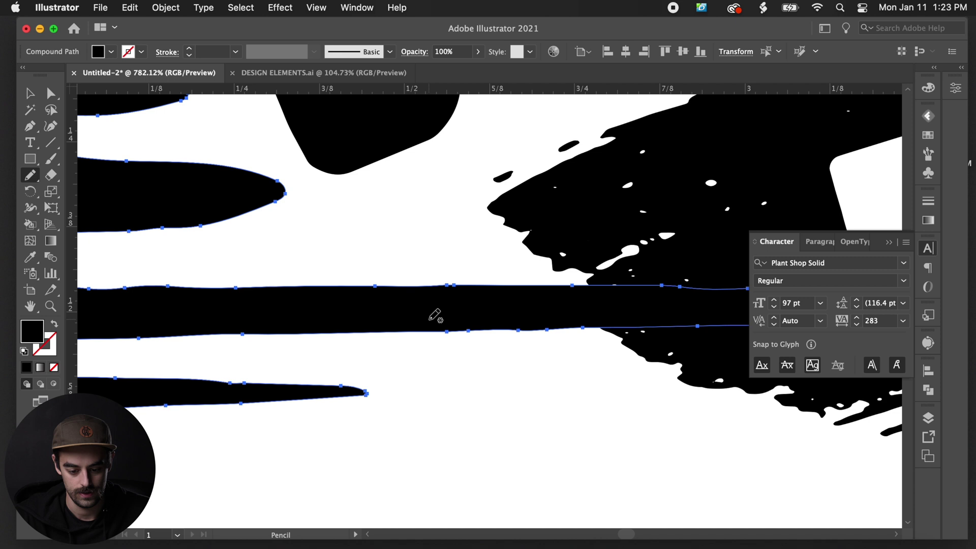
pyautogui.moveTo(252, 286)
pyautogui.mouseDown()
pyautogui.moveTo(388, 305)
pyautogui.moveTo(355, 322)
pyautogui.moveTo(229, 331)
pyautogui.mouseUp()
# Step: Reshape the middle streak and the right-side streak tips, then look over the redrawn streaks
pyautogui.hscroll(-5, 322, 323)
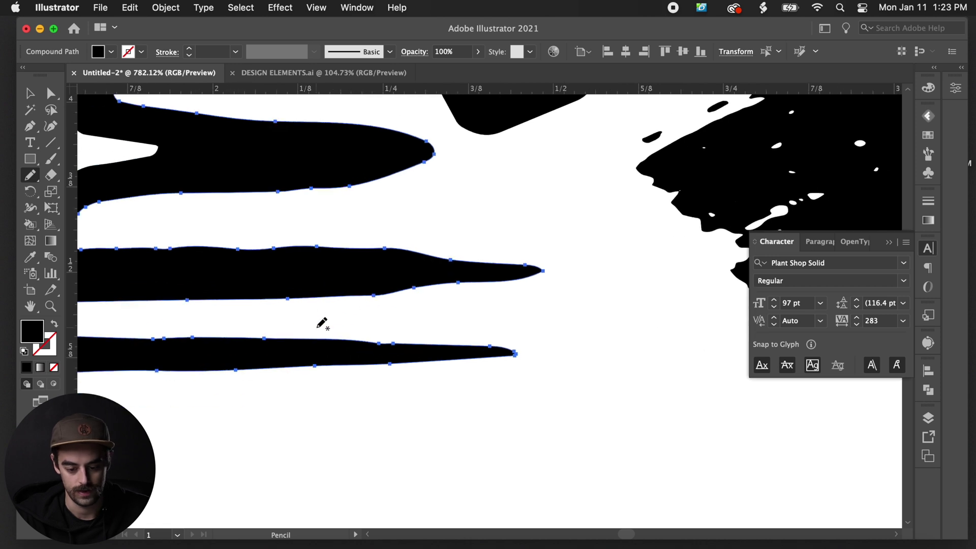
pyautogui.moveTo(422, 278); pyautogui.dragTo(331, 292)
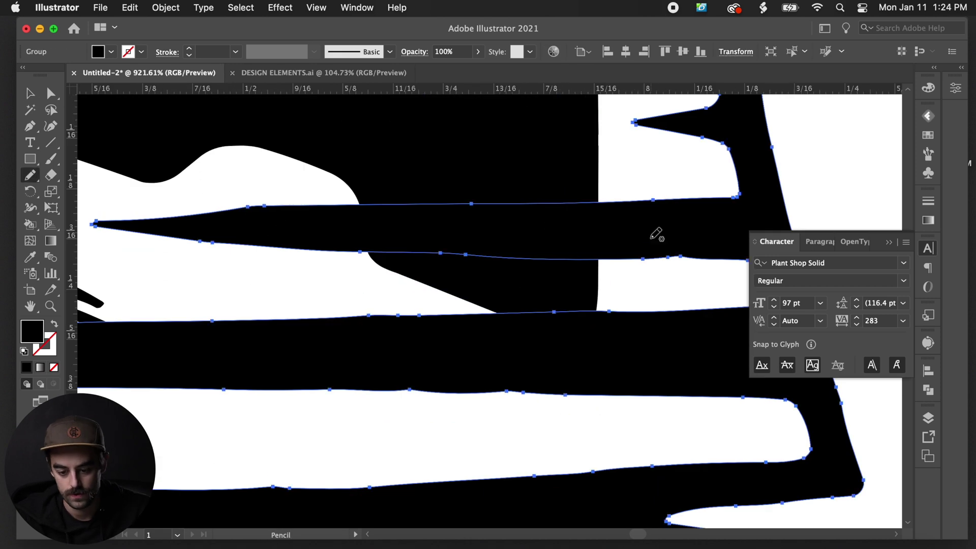
pyautogui.moveTo(655, 231); pyautogui.dragTo(692, 250)
pyautogui.scroll(-2, 692, 250)
pyautogui.moveTo(634, 218)
pyautogui.mouseDown()
pyautogui.moveTo(471, 220)
pyautogui.moveTo(261, 290)
pyautogui.mouseUp()
pyautogui.scroll(2, 455, 277)
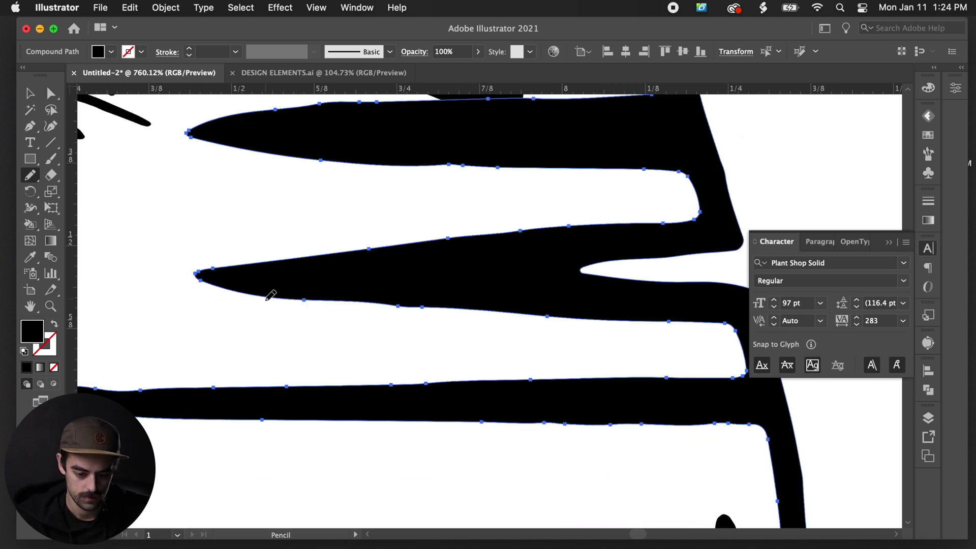
pyautogui.scroll(3, 292, 289)
pyautogui.hscroll(-3, 292, 290)
pyautogui.scroll(-2, 270, 288)
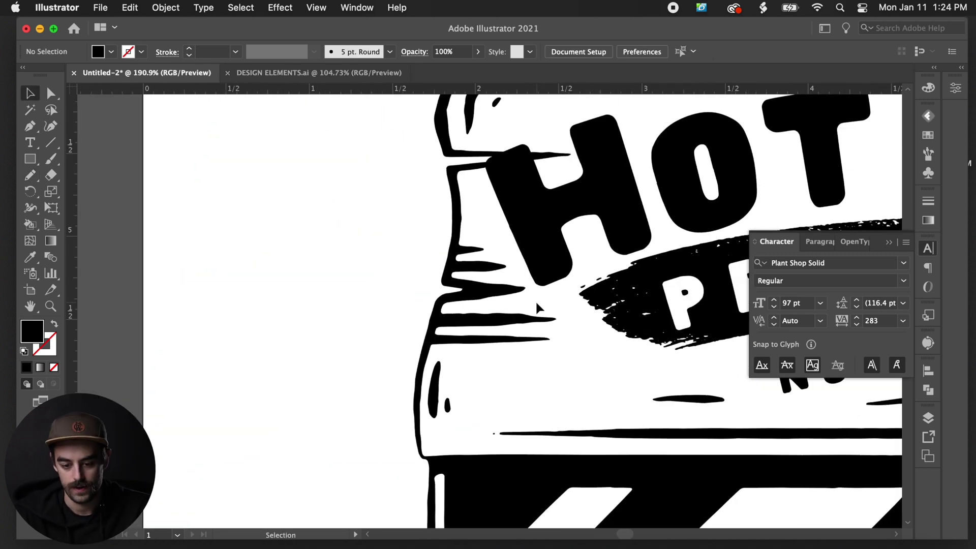
pyautogui.hscroll(15, 537, 307)
pyautogui.scroll(2, 538, 307)
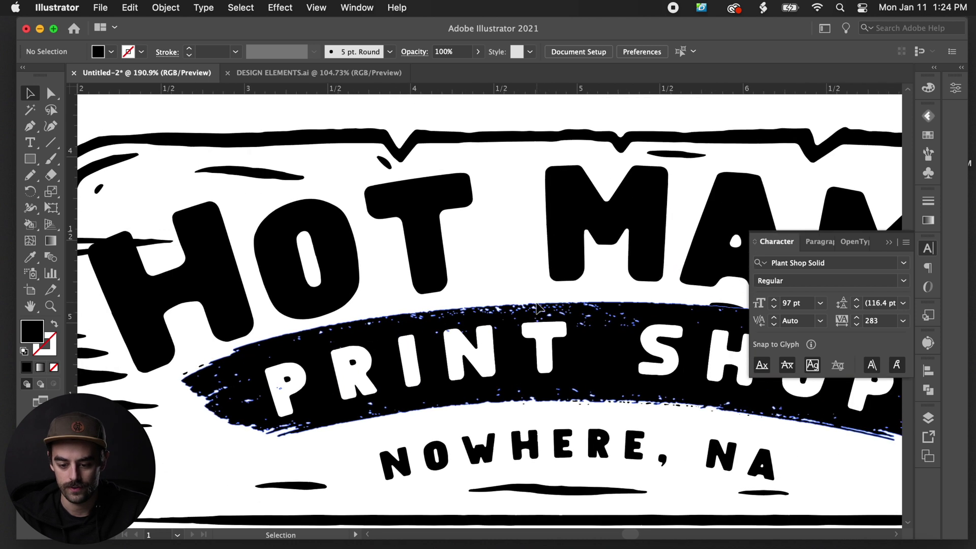
pyautogui.scroll(-3, 537, 306)
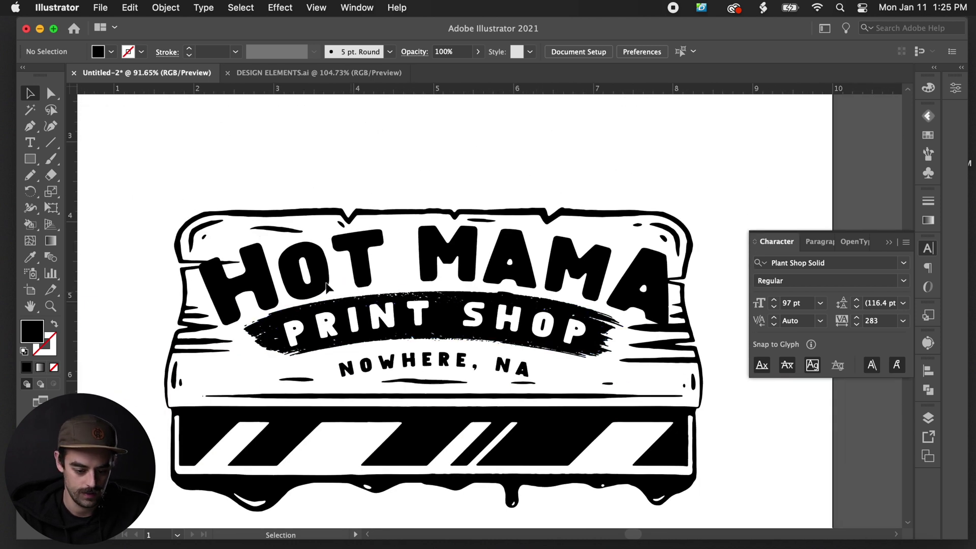
pyautogui.scroll(5, 218, 283)
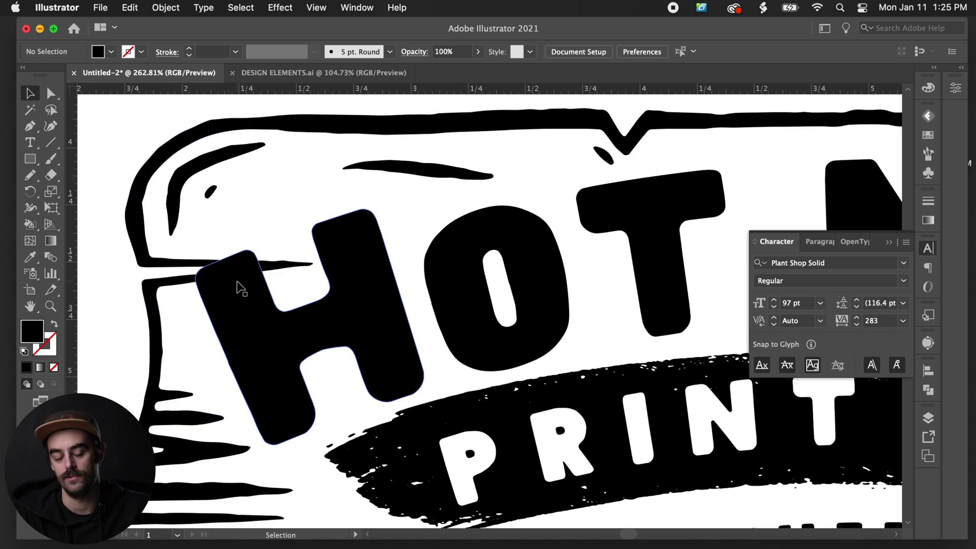
pyautogui.scroll(5, 163, 283)
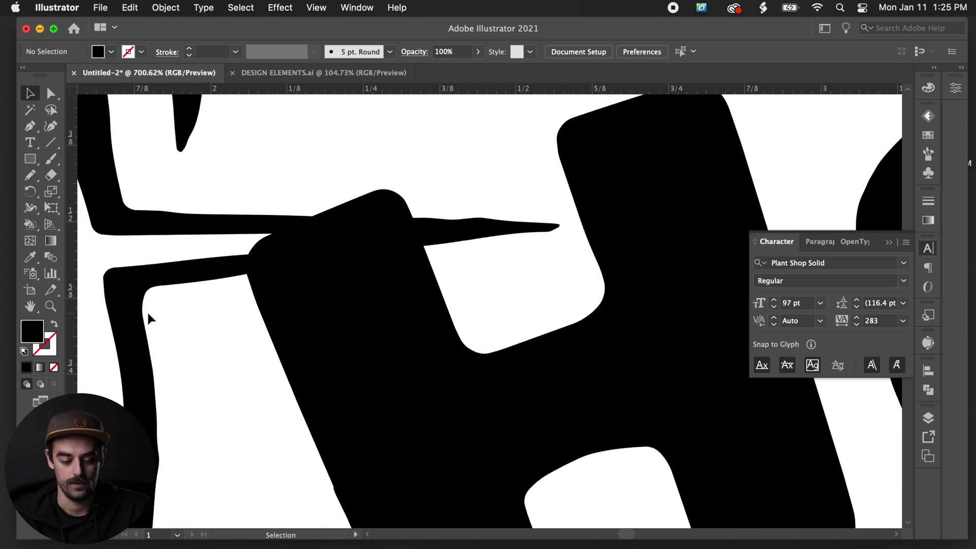
# Step: Draw a closed Pen cutting shape over the thin stroke where it crosses the H
pyautogui.press('p')
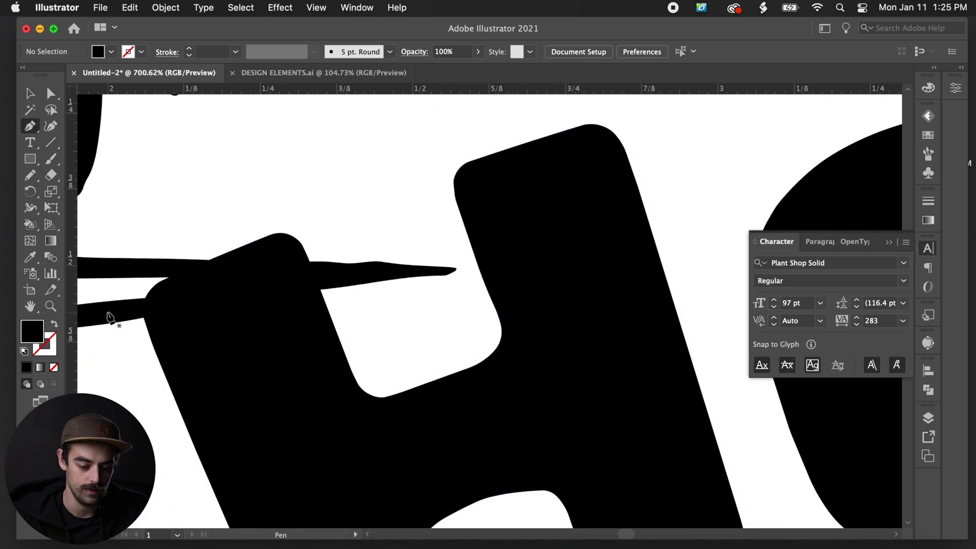
pyautogui.scroll(-3, 110, 318)
pyautogui.scroll(4, 105, 316)
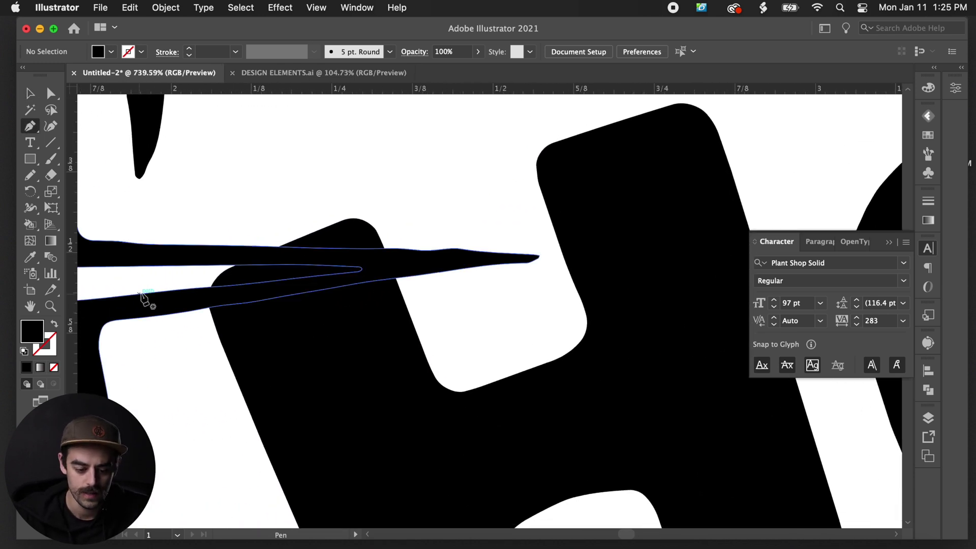
pyautogui.click(138, 280)
pyautogui.click(165, 304)
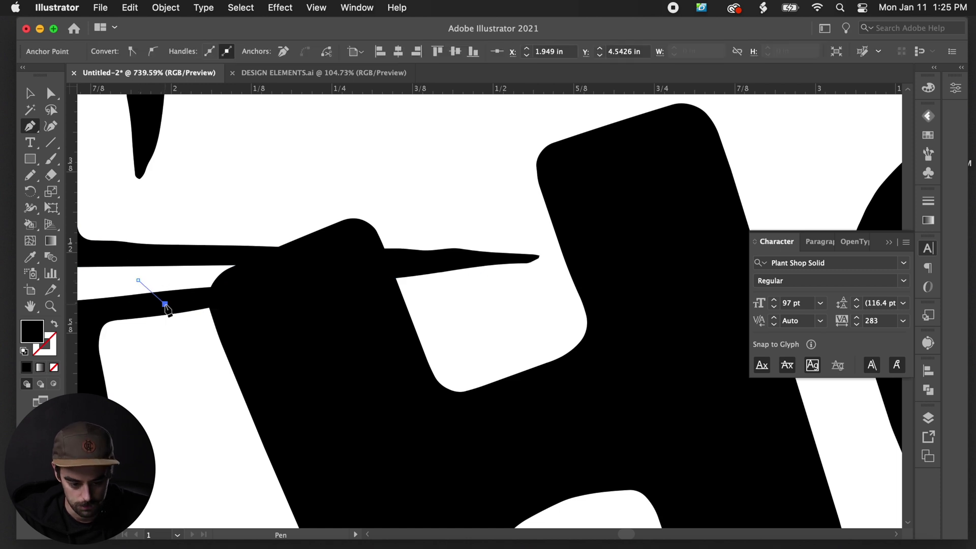
pyautogui.click(410, 270)
pyautogui.click(423, 258)
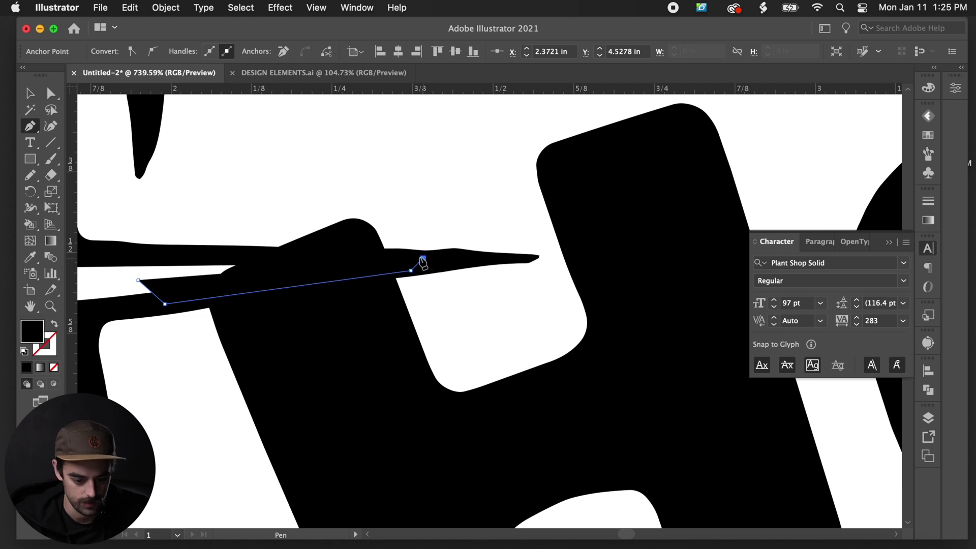
pyautogui.click(191, 254)
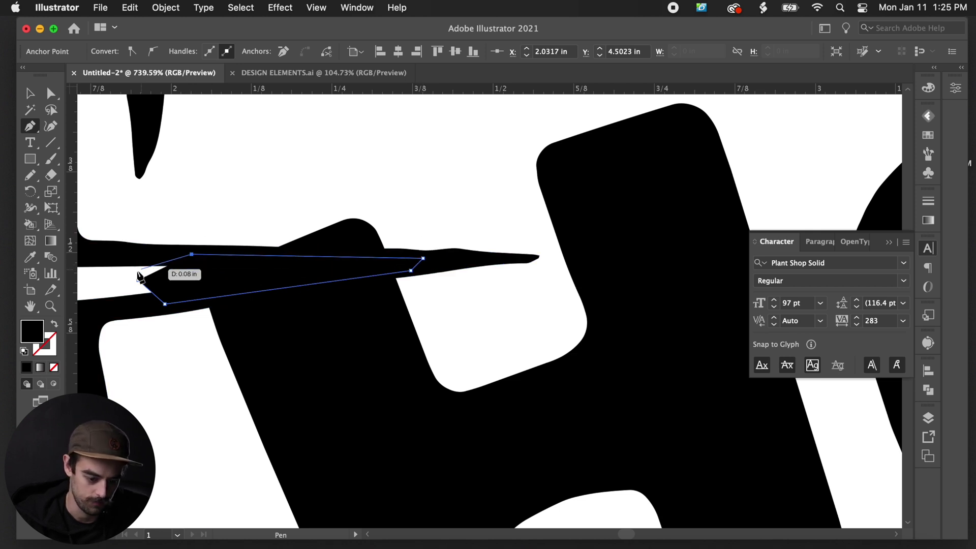
pyautogui.click(139, 280)
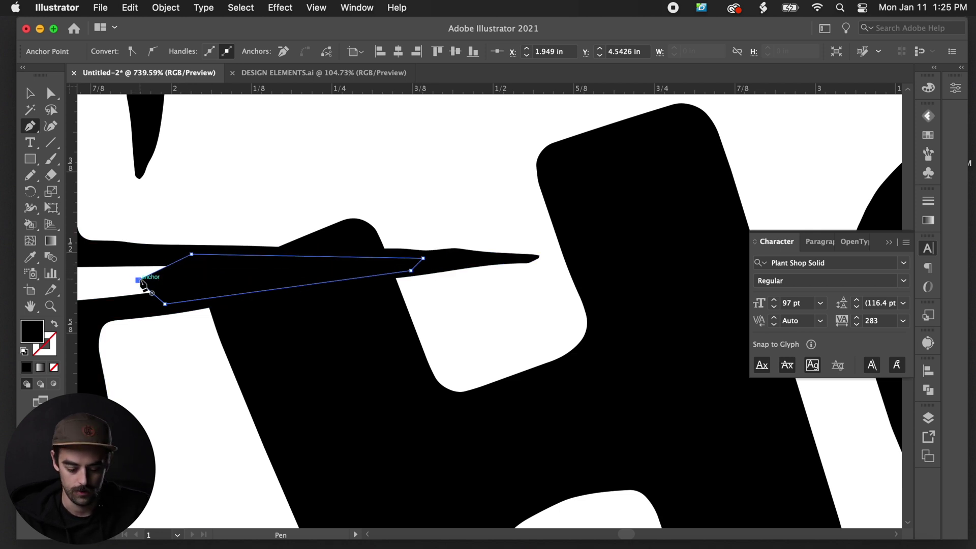
# Step: Ungroup the black H artwork twice so its shape can be edited
pyautogui.press('v')
pyautogui.click(180, 377)
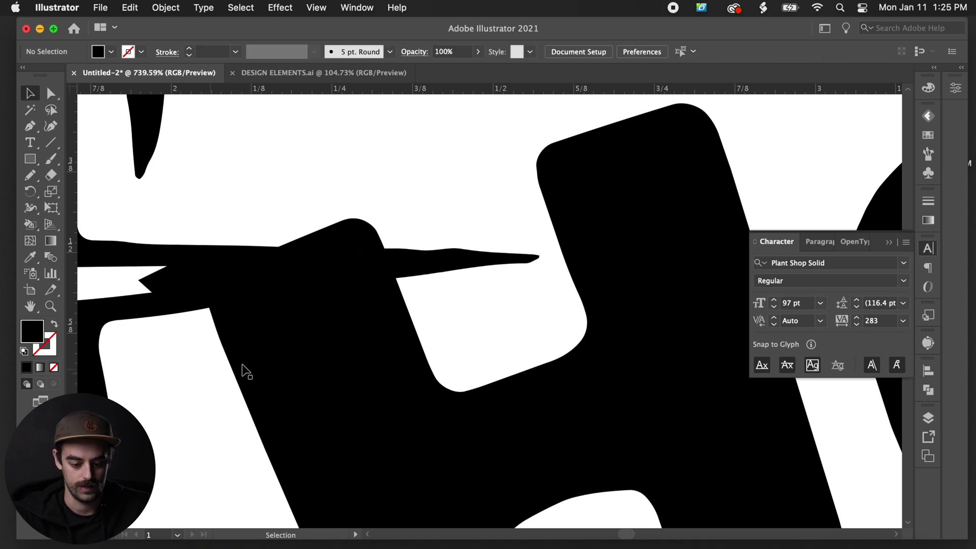
pyautogui.click(316, 374)
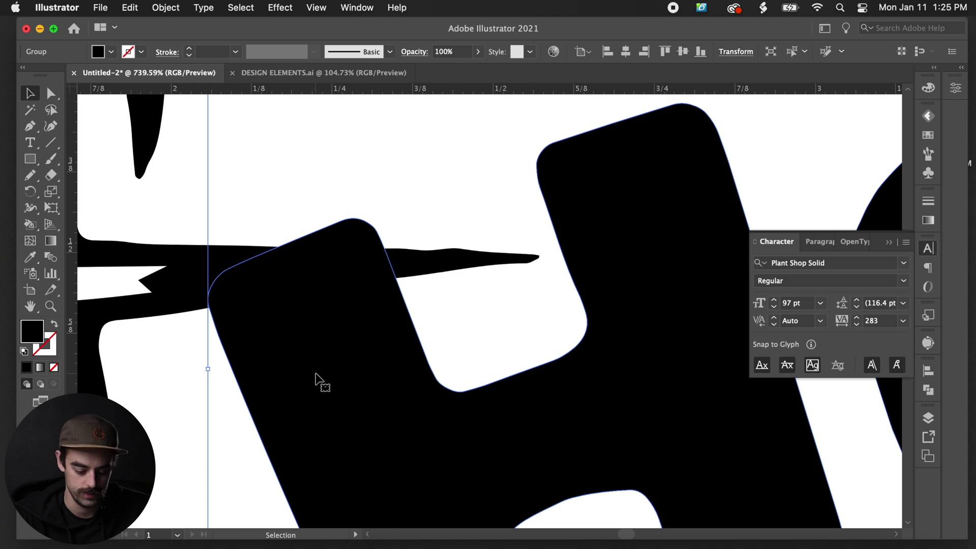
pyautogui.rightClick(315, 374)
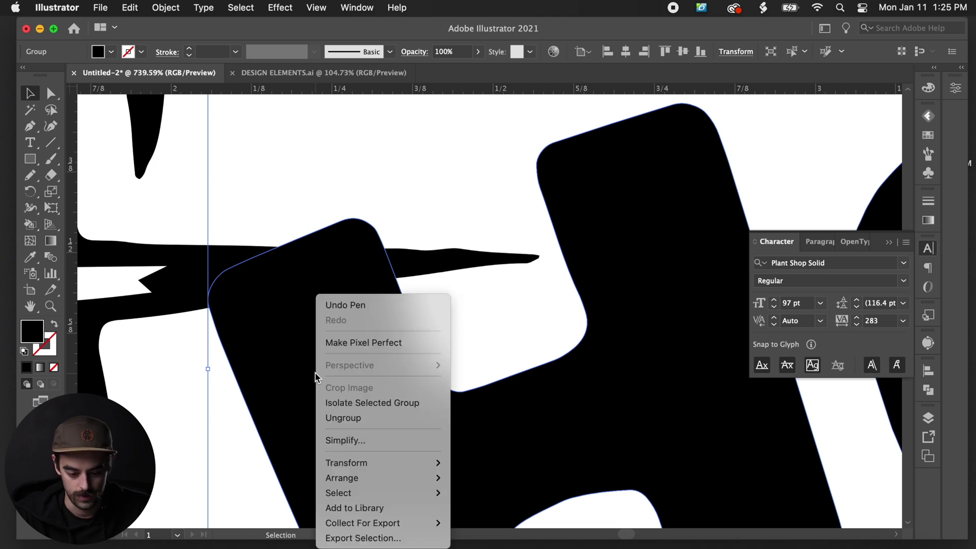
pyautogui.click(364, 418)
pyautogui.rightClick(353, 419)
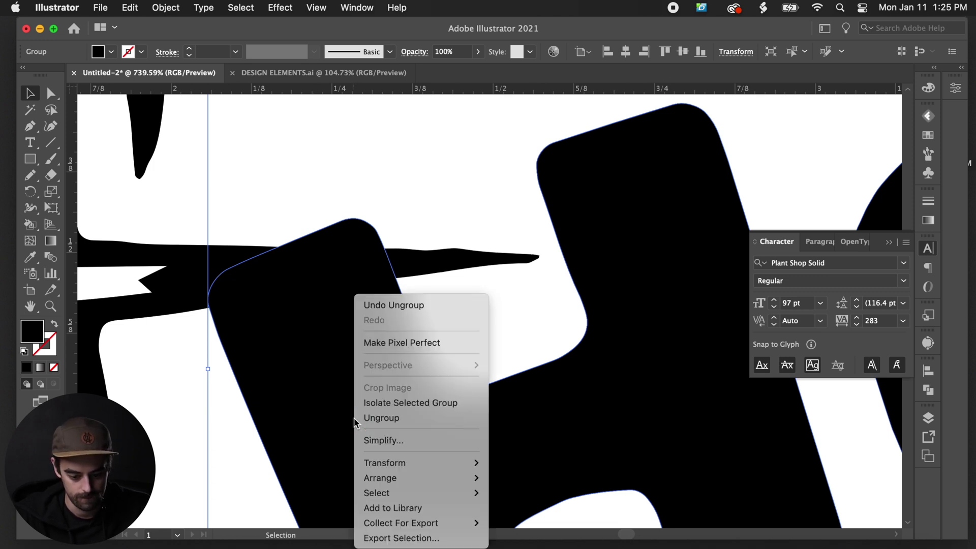
pyautogui.click(383, 418)
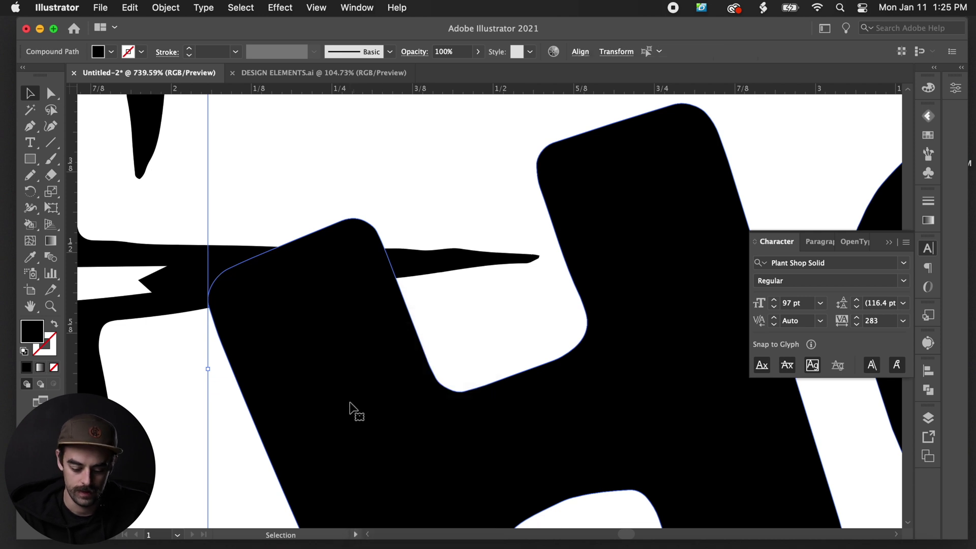
pyautogui.click(167, 386)
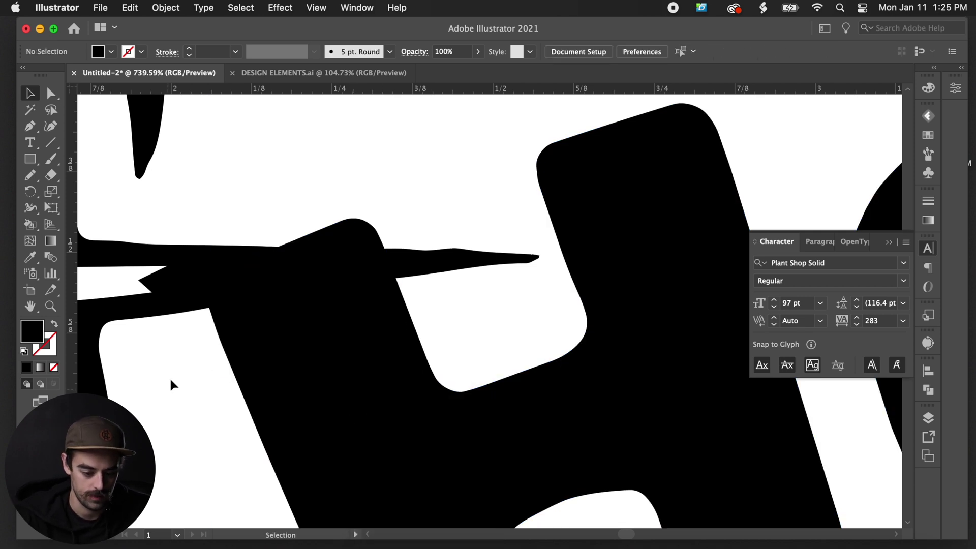
# Step: Subtract the cutting shape from the H with Pathfinder Minus Front
pyautogui.click(179, 290)
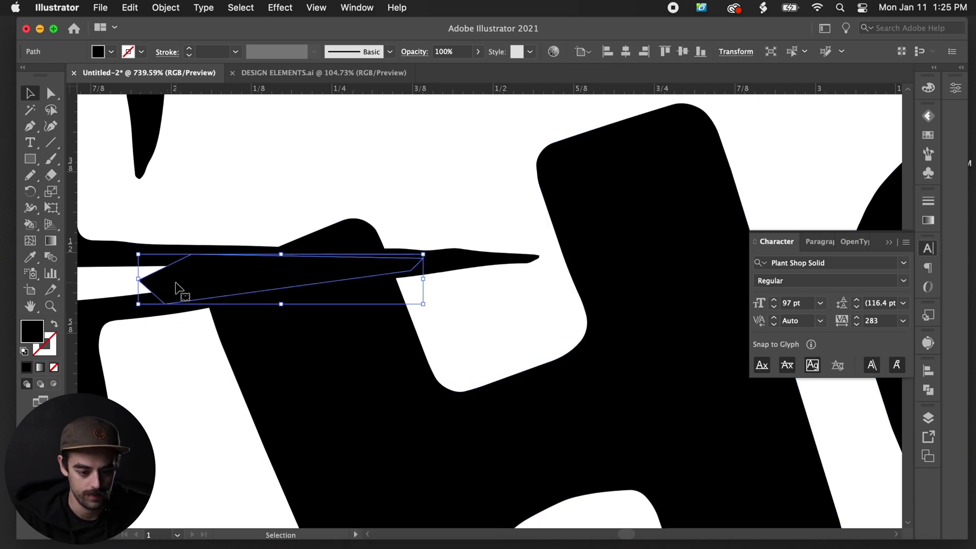
pyautogui.keyDown('shift'); pyautogui.click(325, 391); pyautogui.keyUp('shift')
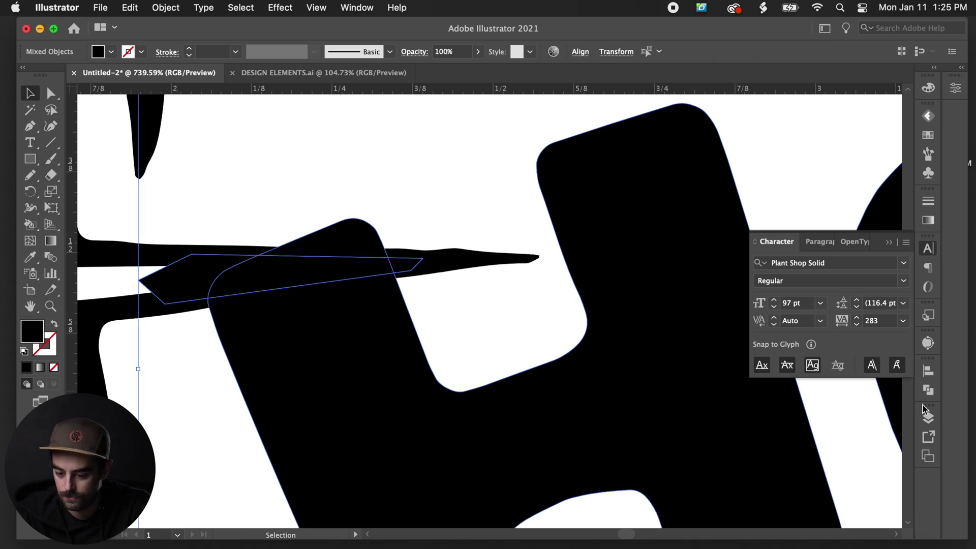
pyautogui.click(928, 390)
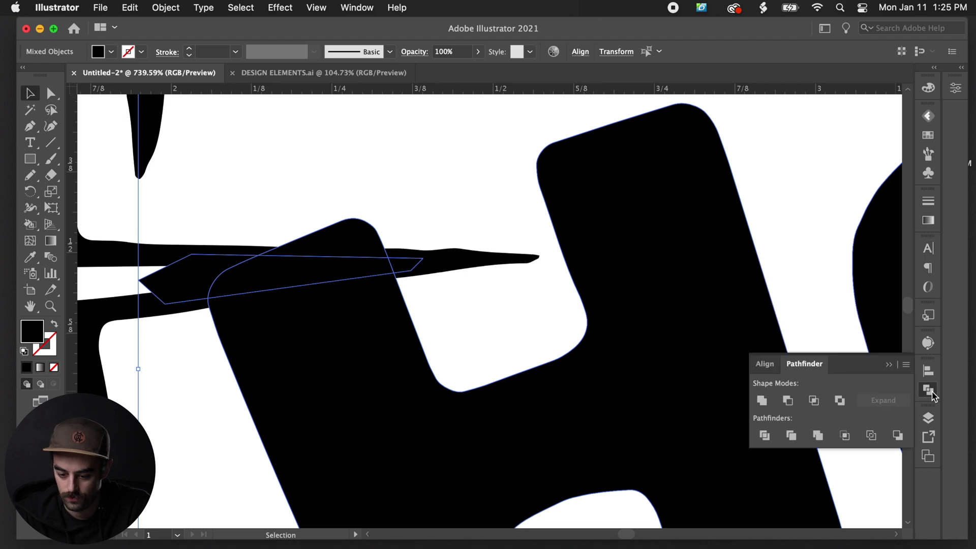
pyautogui.click(792, 402)
pyautogui.click(491, 324)
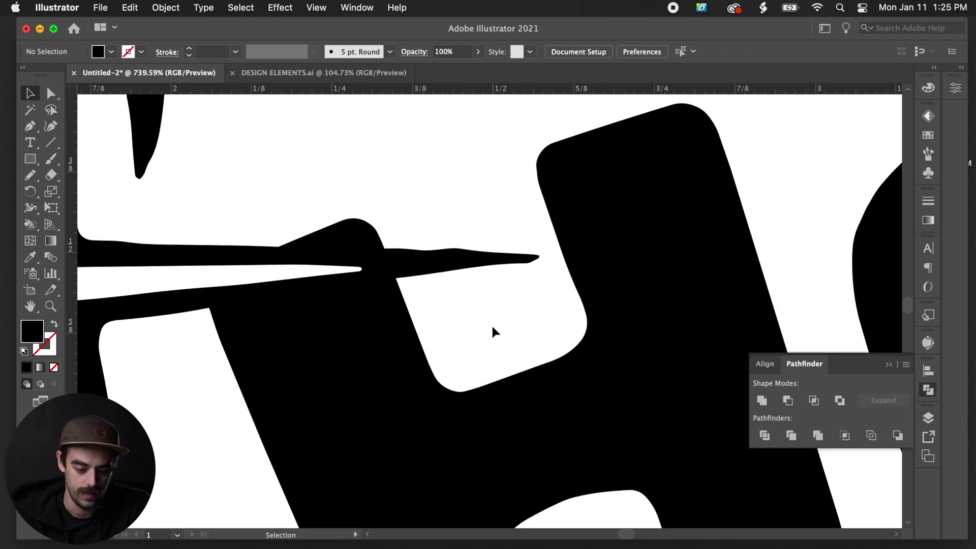
pyautogui.scroll(-8, 465, 303)
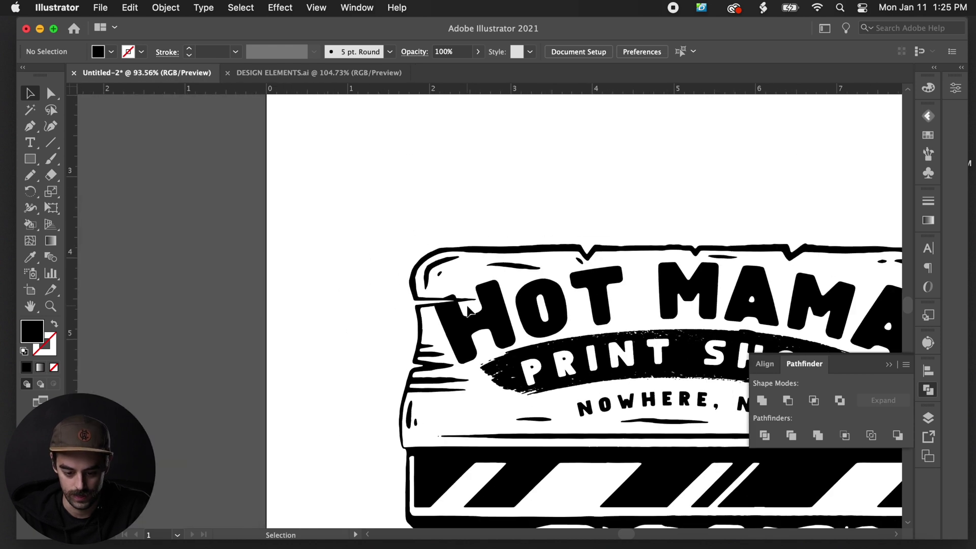
# Step: Select and ungroup the PRINT SHOP brush banner
pyautogui.hscroll(3, 421, 391)
pyautogui.scroll(1, 422, 391)
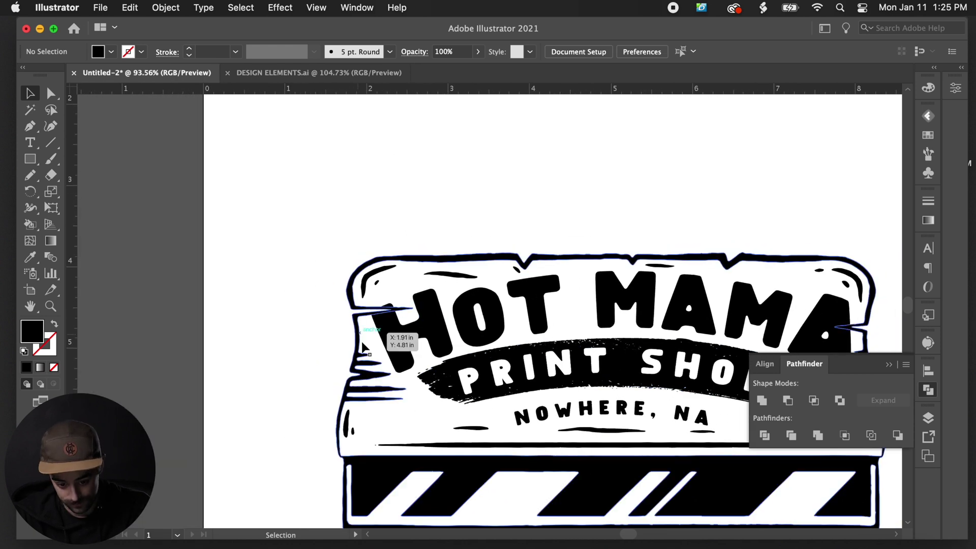
pyautogui.hscroll(4, 562, 356)
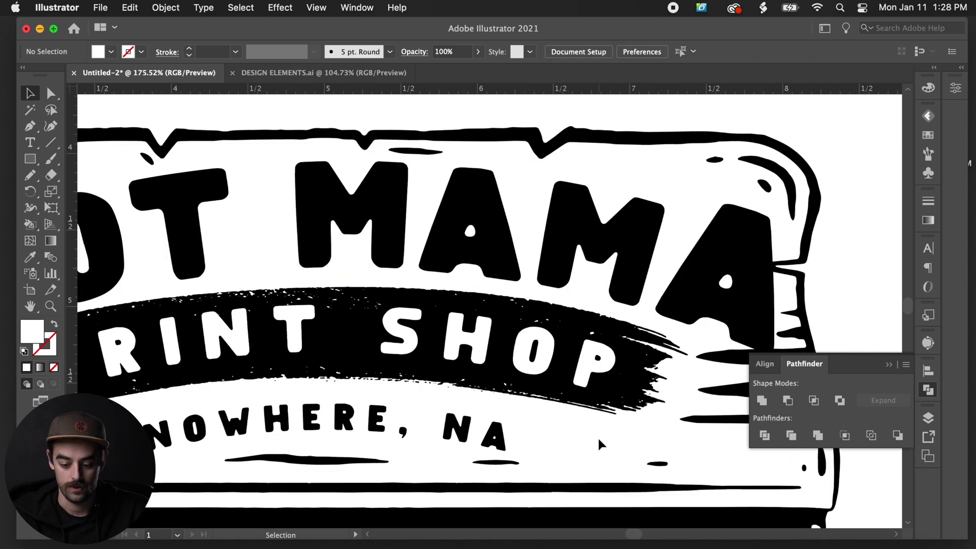
pyautogui.click(630, 390)
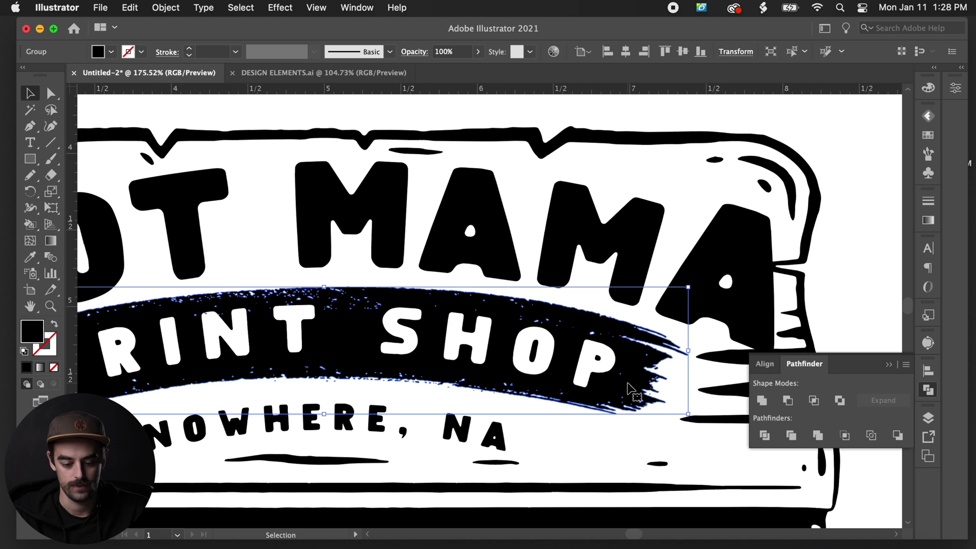
pyautogui.rightClick(630, 390)
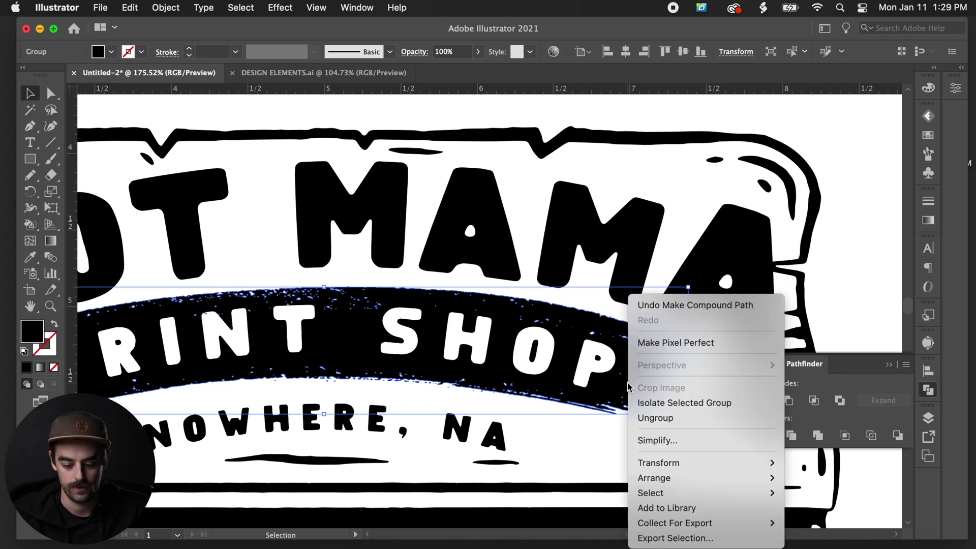
pyautogui.click(649, 418)
pyautogui.rightClick(632, 398)
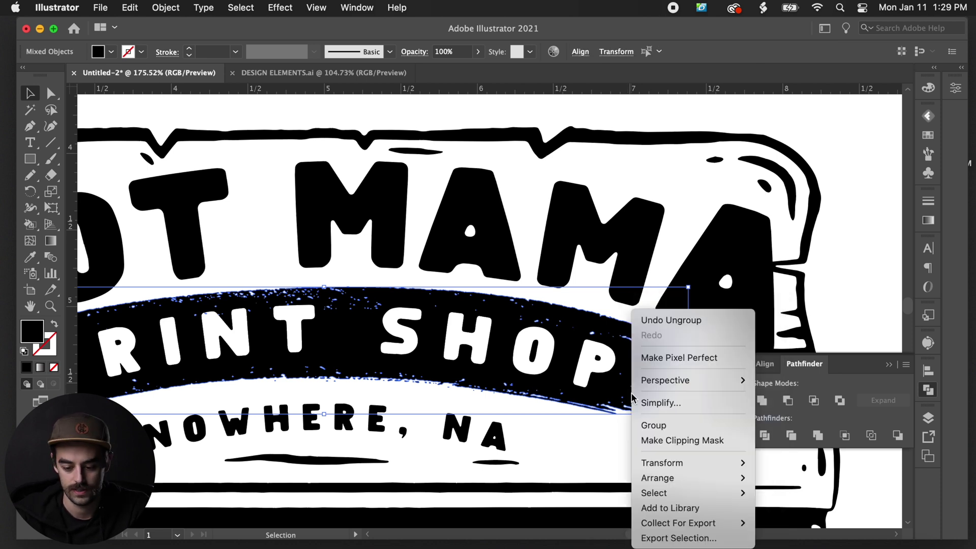
pyautogui.press('Escape')
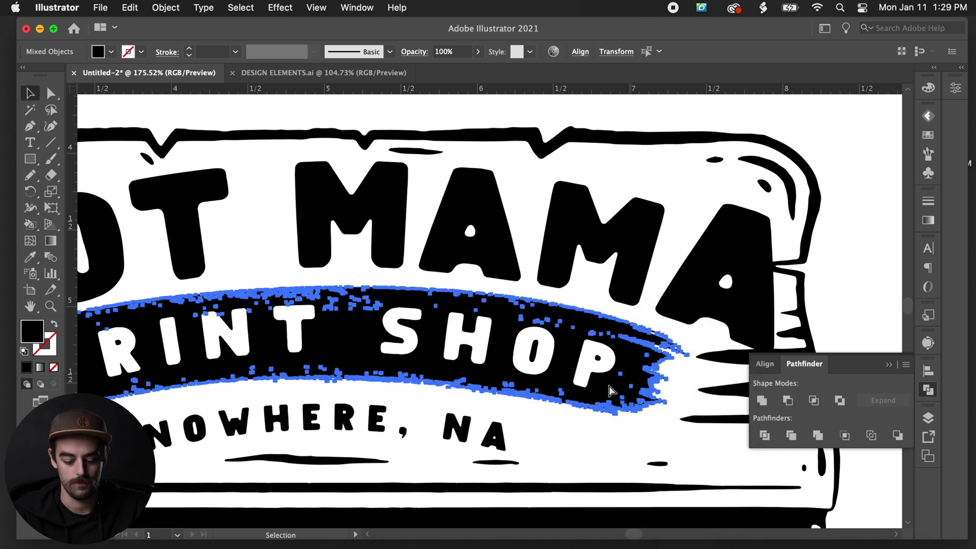
pyautogui.click(612, 391)
pyautogui.click(608, 436)
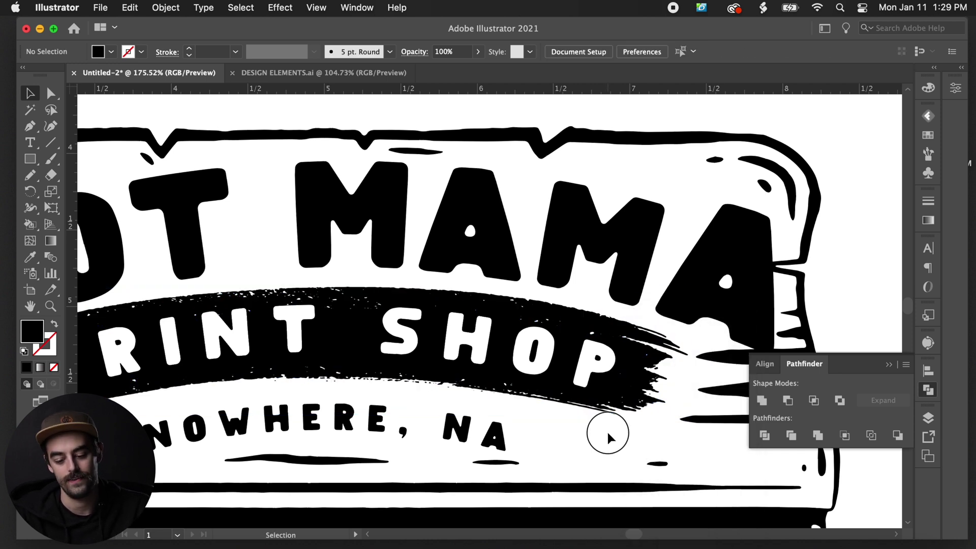
# Step: Knock the brush stroke out of the badge frame with Minus Front and fit the artboard
pyautogui.click(562, 365)
pyautogui.keyDown('shift'); pyautogui.click(735, 391); pyautogui.keyUp('shift')
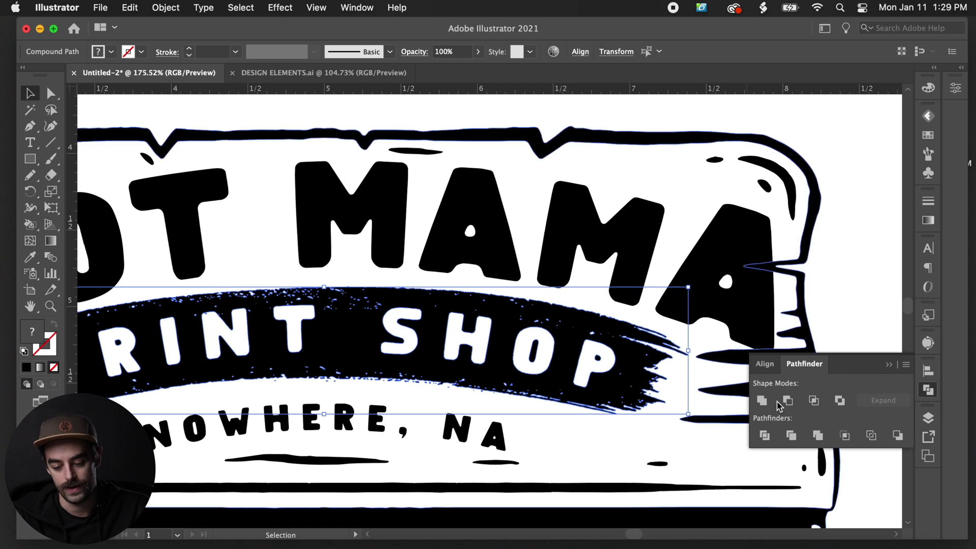
pyautogui.click(787, 401)
pyautogui.click(562, 436)
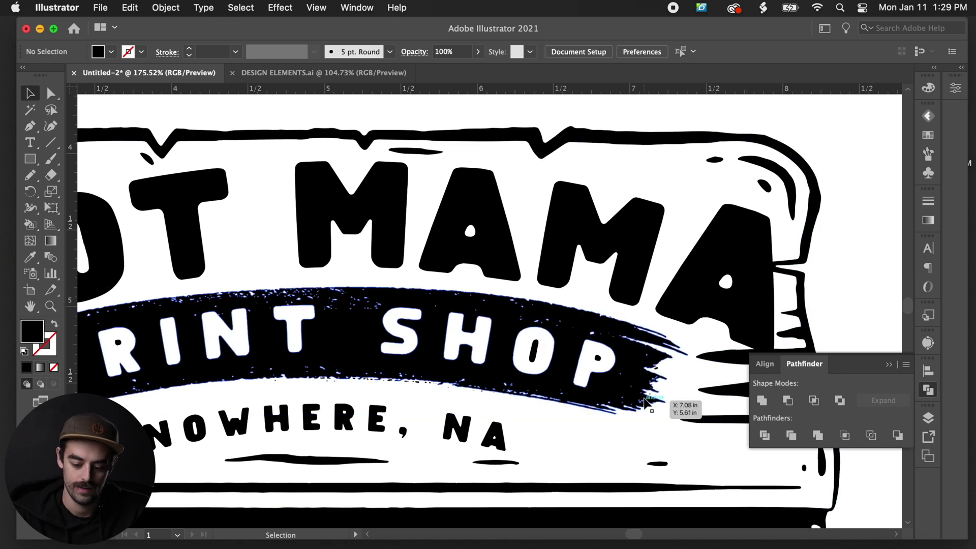
pyautogui.press('super+0')
# Step: Drag the PRINT SHOP banner beside the logo to check the cut, then undo the move
pyautogui.click(629, 390)
pyautogui.moveTo(629, 390)
pyautogui.mouseDown()
pyautogui.moveTo(898, 290)
pyautogui.moveTo(782, 284)
pyautogui.moveTo(838, 286)
pyautogui.mouseUp()
pyautogui.click(809, 223)
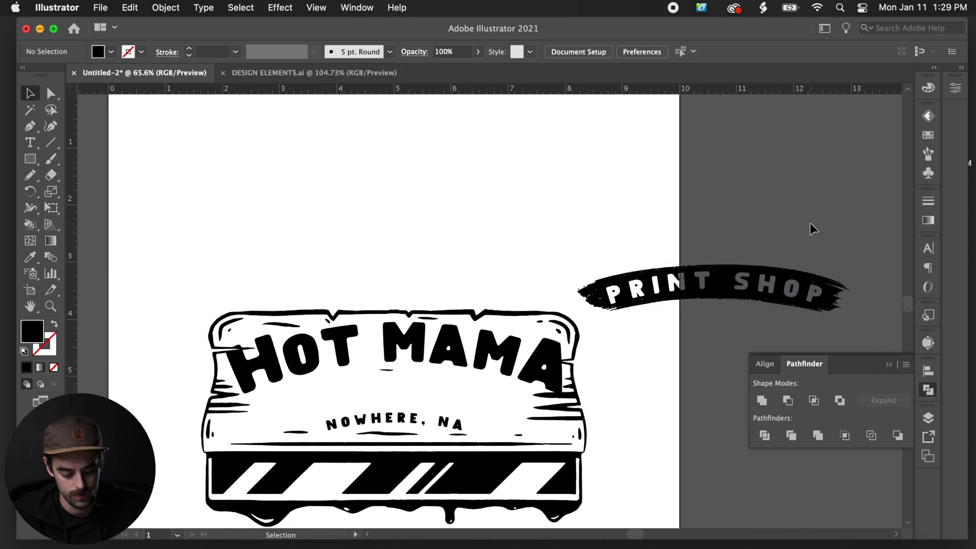
pyautogui.press('super+z')
pyautogui.press('super+z')
pyautogui.press('super+z')
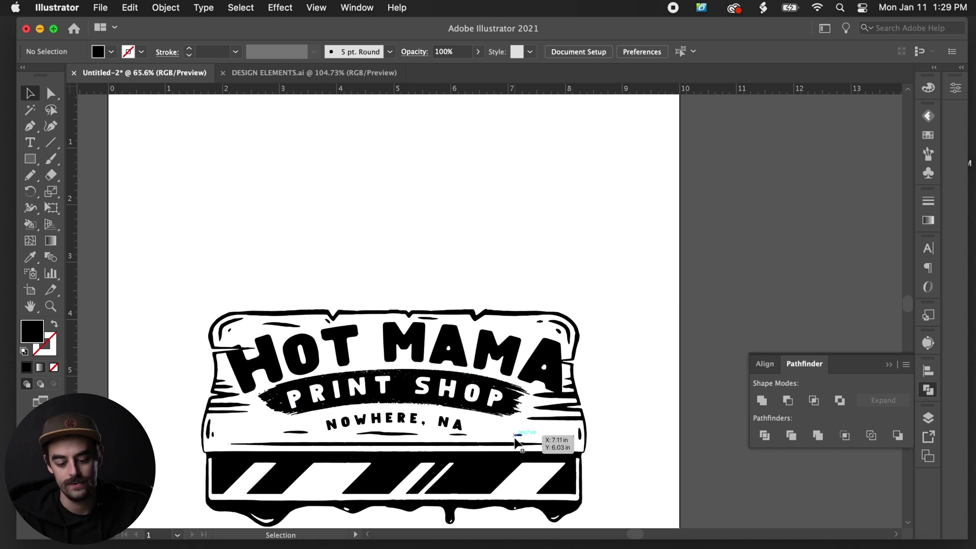
pyautogui.scroll(-2, 515, 442)
pyautogui.hscroll(-2, 514, 442)
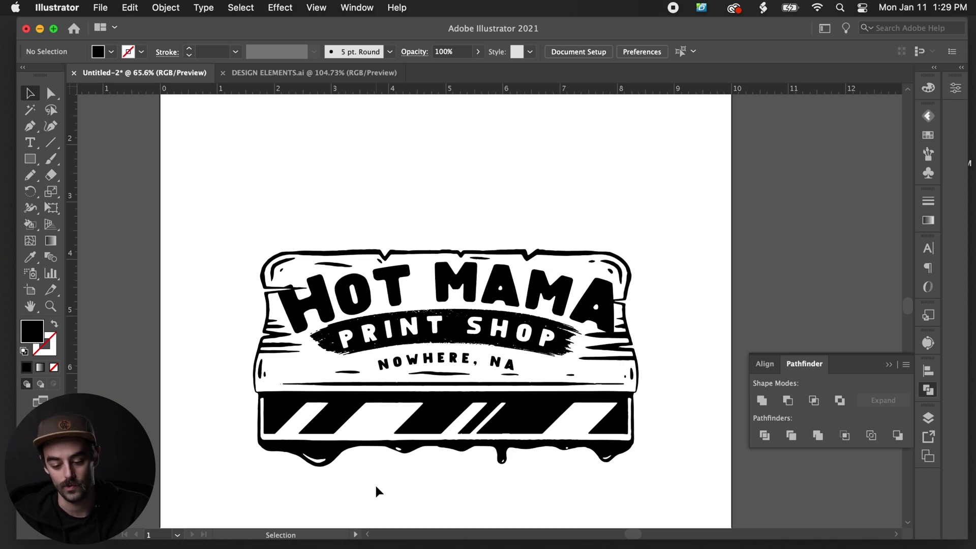
# Step: Ungroup the HOT MAMA logo group and select its black drip compound path
pyautogui.scroll(-3, 376, 491)
pyautogui.hscroll(1, 376, 491)
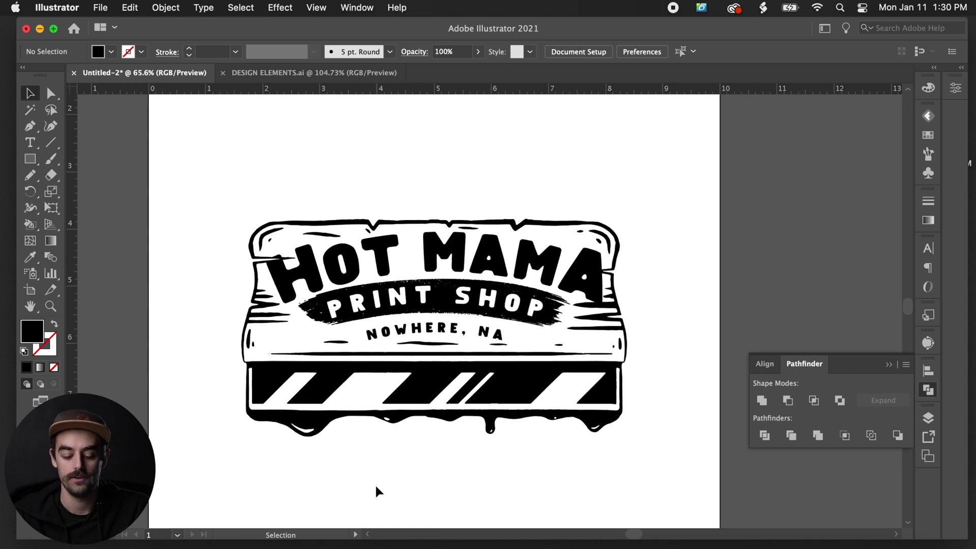
pyautogui.click(311, 422)
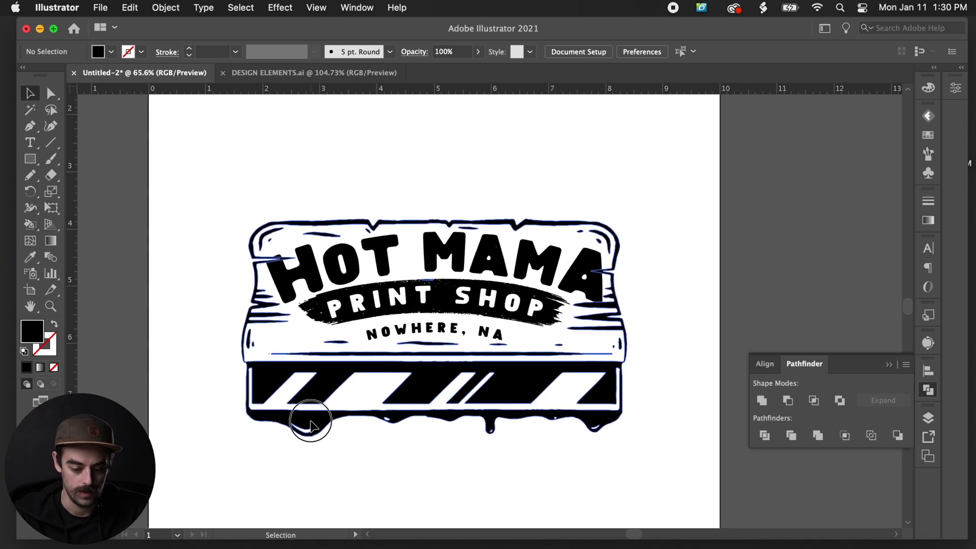
pyautogui.scroll(4, 310, 423)
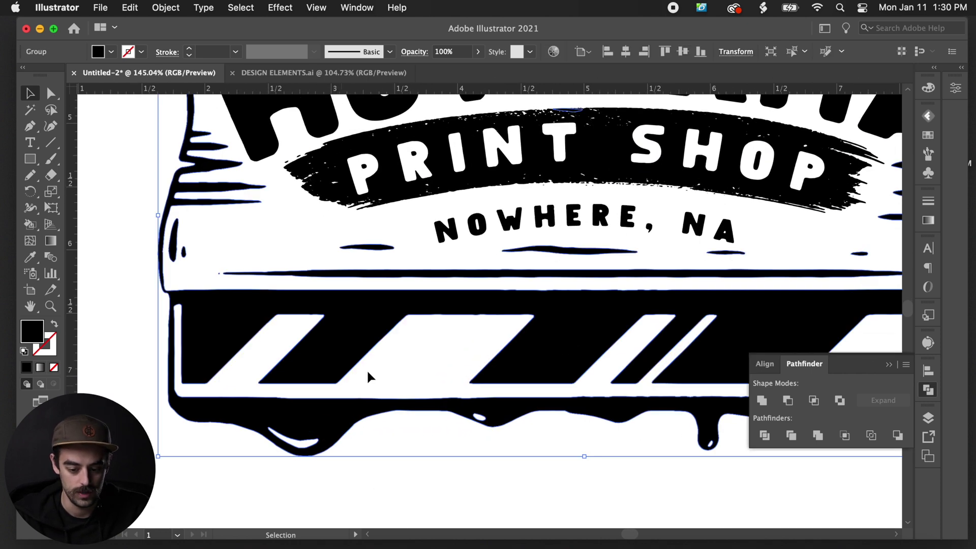
pyautogui.rightClick(349, 345)
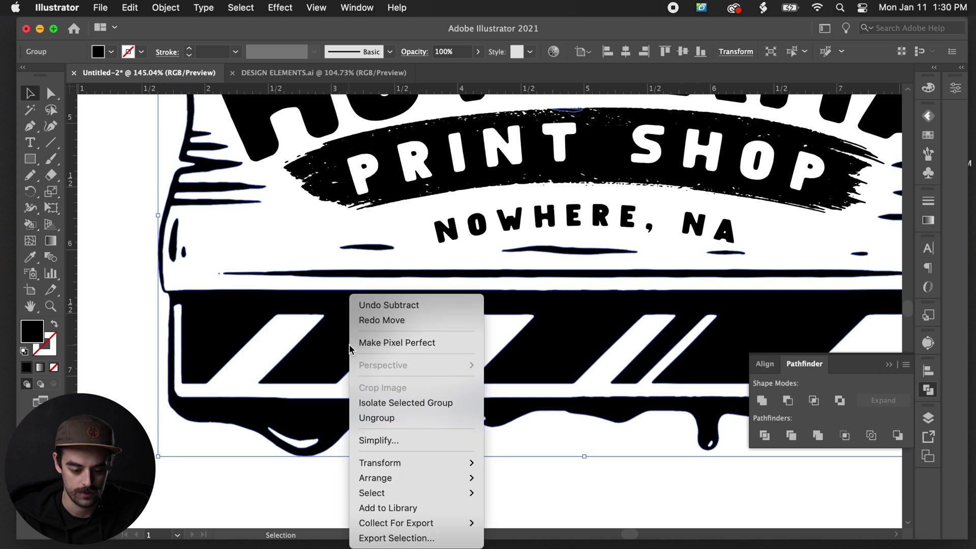
pyautogui.click(405, 423)
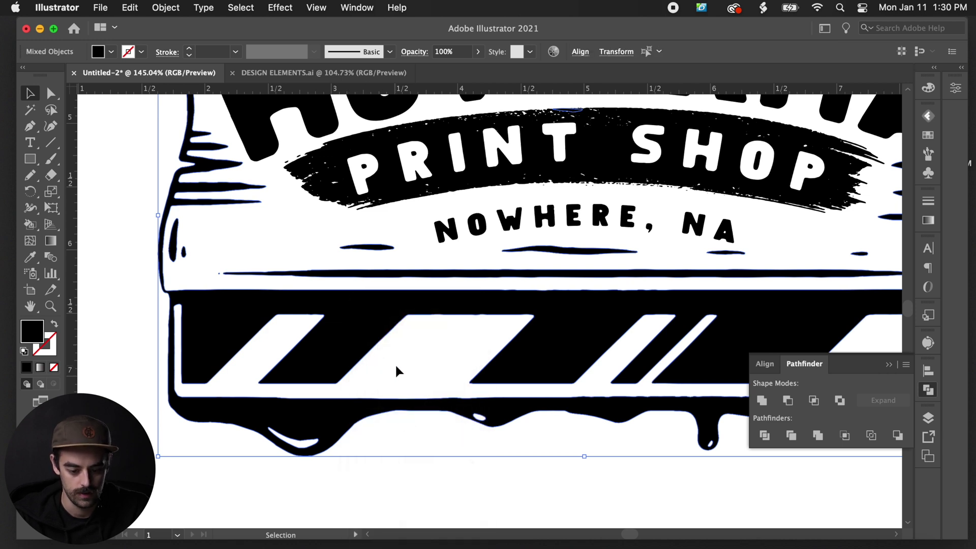
pyautogui.rightClick(352, 312)
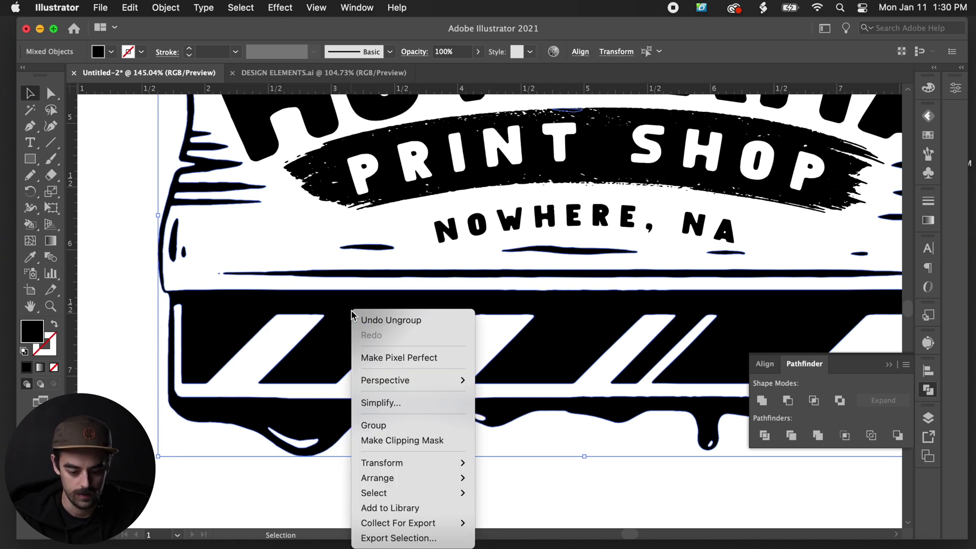
pyautogui.click(255, 387)
pyautogui.click(400, 450)
pyautogui.click(343, 431)
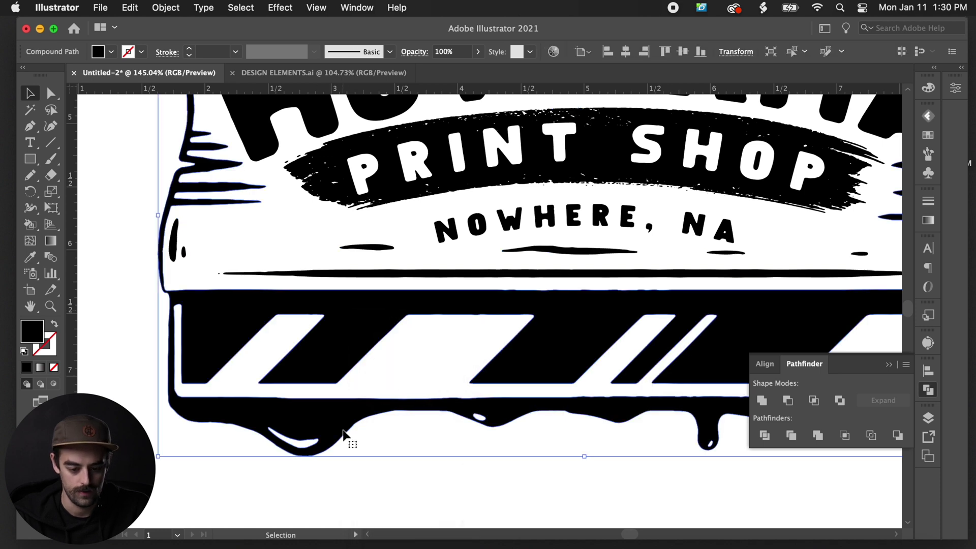
pyautogui.press('super+0')
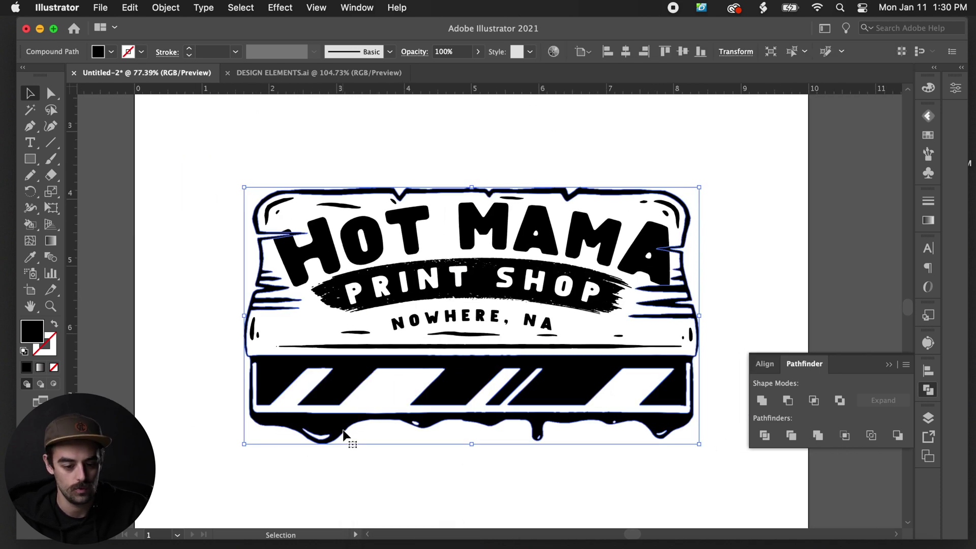
# Step: Apply an Offset Path of 0.1389 in with Miter joins and miter limit 4 to the drip body
pyautogui.click(167, 7)
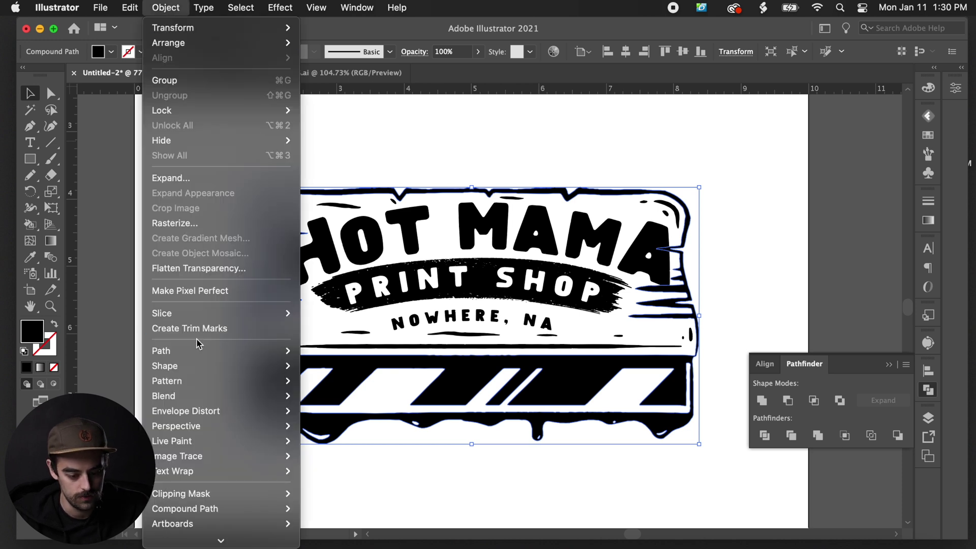
pyautogui.moveTo(197, 354)
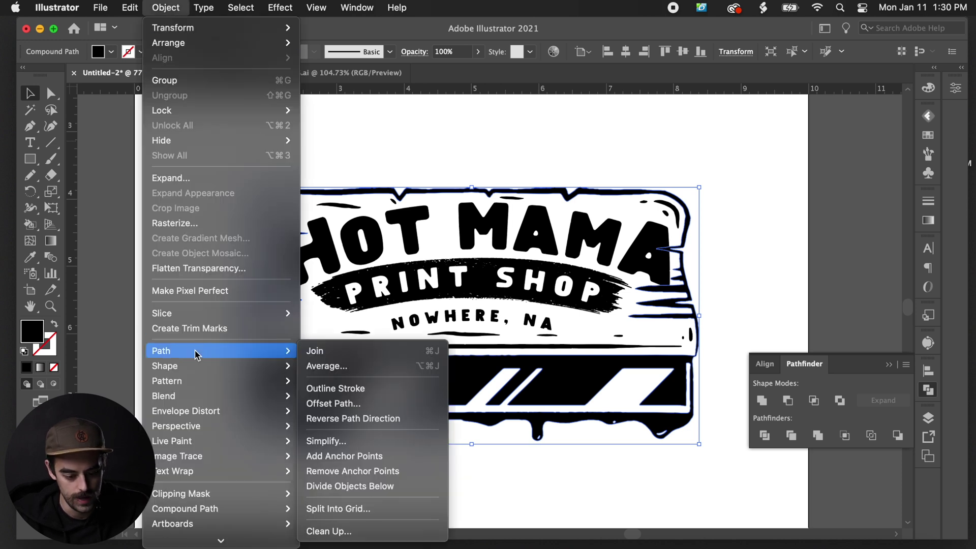
pyautogui.click(336, 403)
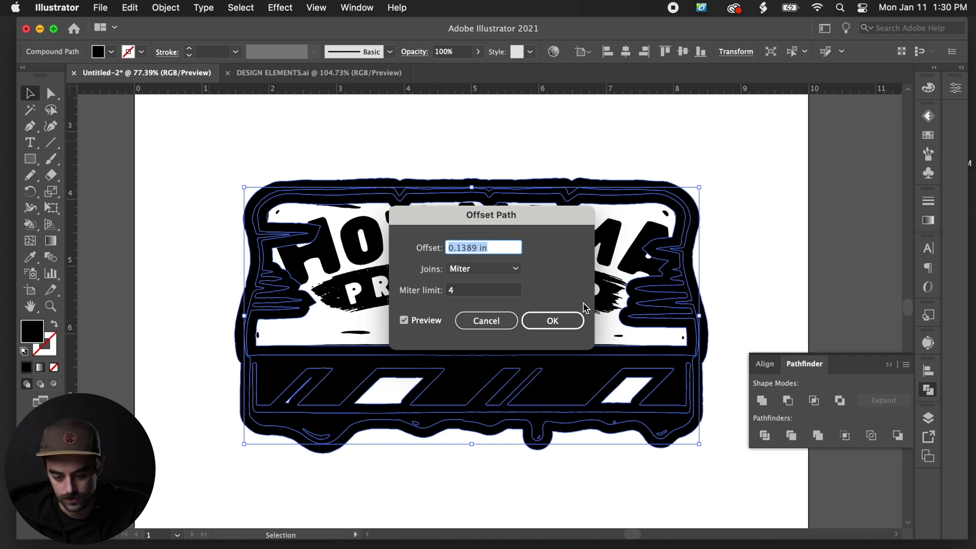
pyautogui.click(558, 326)
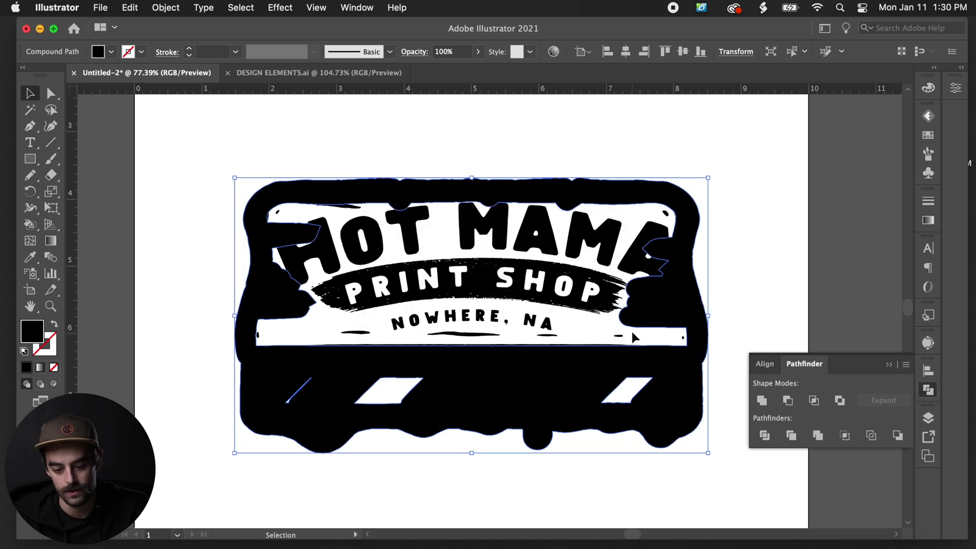
# Step: Delete the offset shape's white inner banner path with Direct Selection, then reselect the black offset shape
pyautogui.scroll(5, 638, 340)
pyautogui.scroll(1, 638, 339)
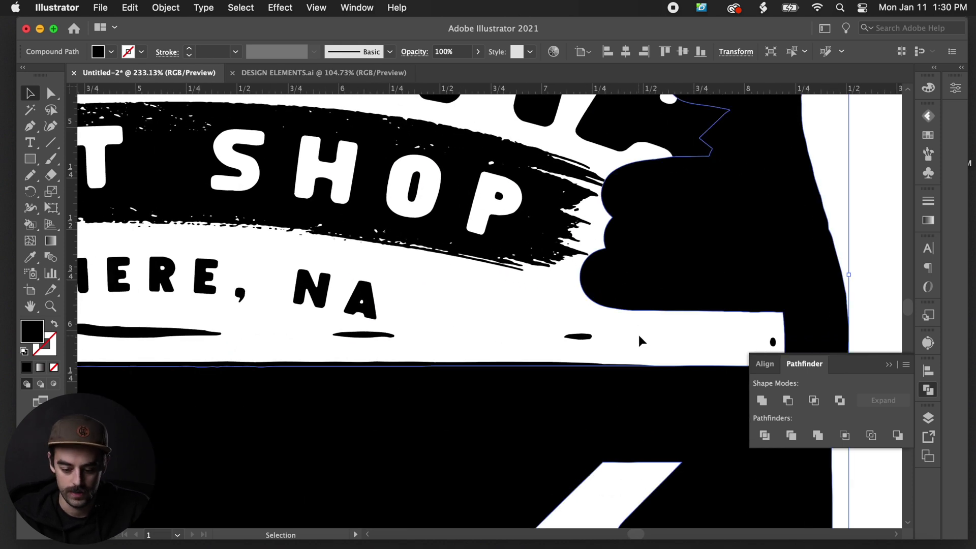
pyautogui.press('a')
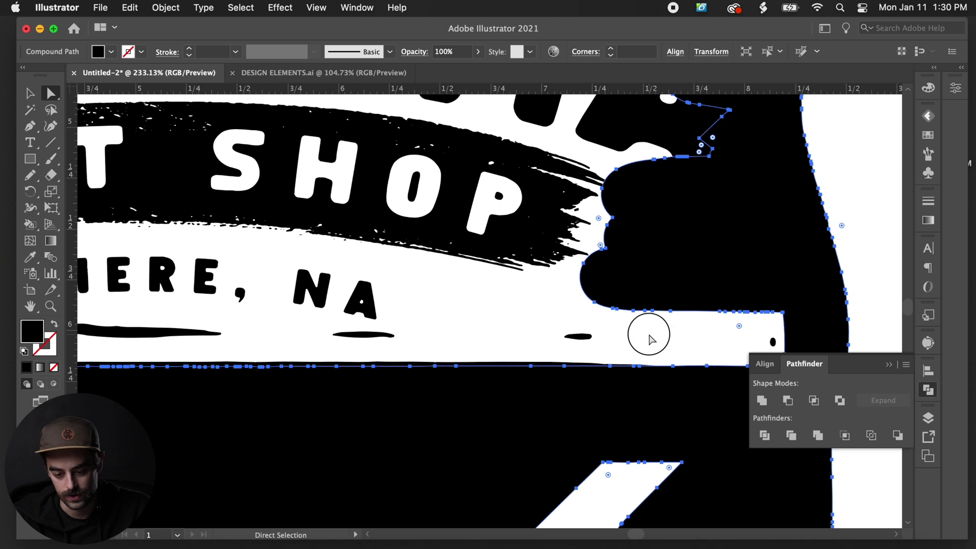
pyautogui.click(652, 340)
pyautogui.click(643, 311)
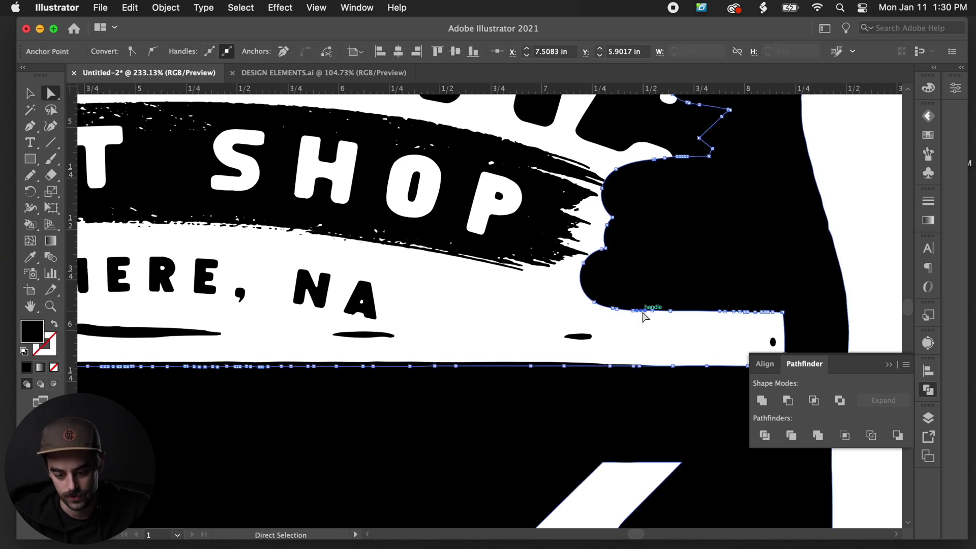
pyautogui.click(648, 344)
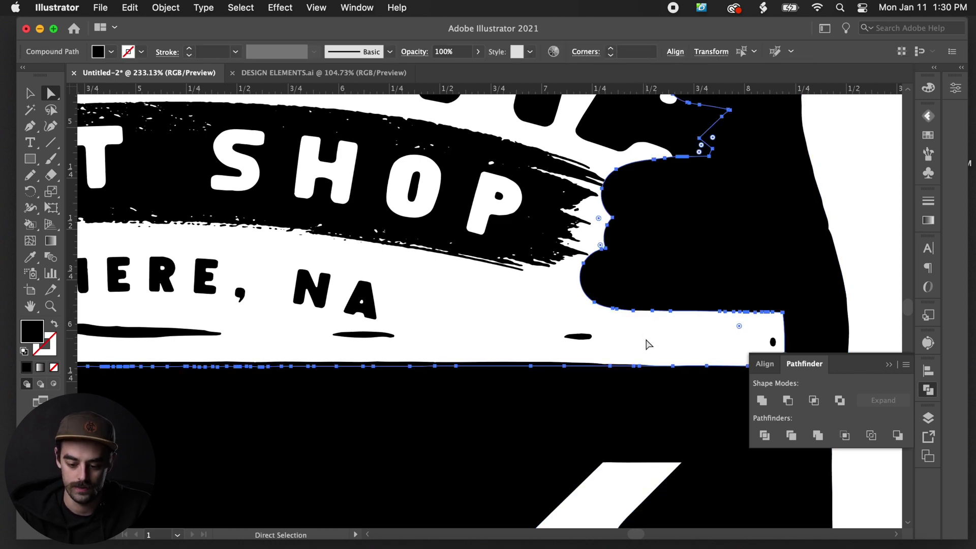
pyautogui.press('Delete')
pyautogui.press('super+0')
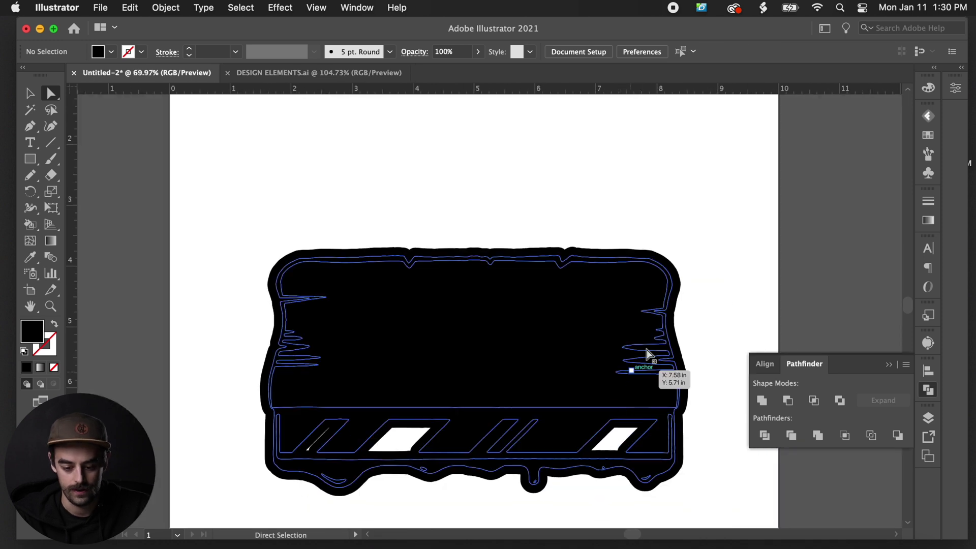
pyautogui.press('v')
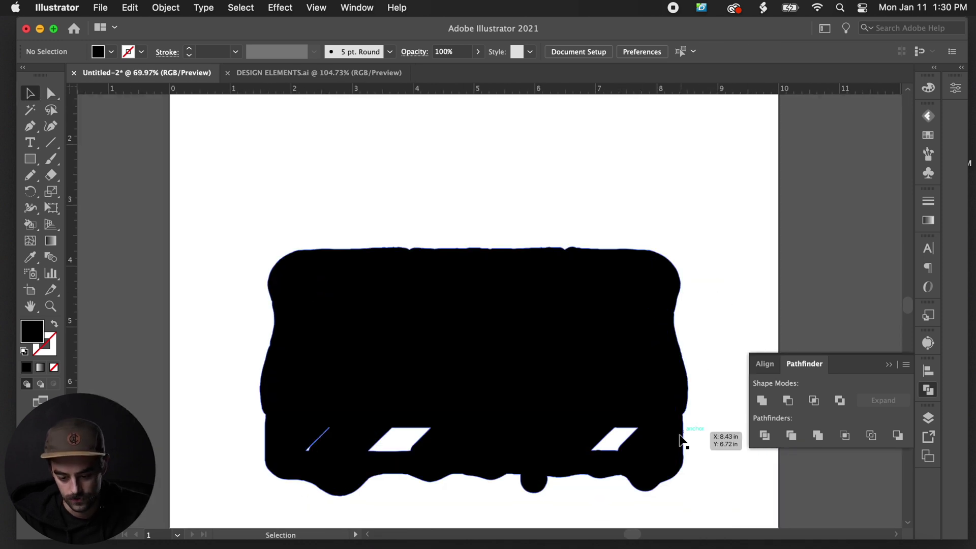
pyautogui.scroll(5, 681, 437)
pyautogui.click(702, 340)
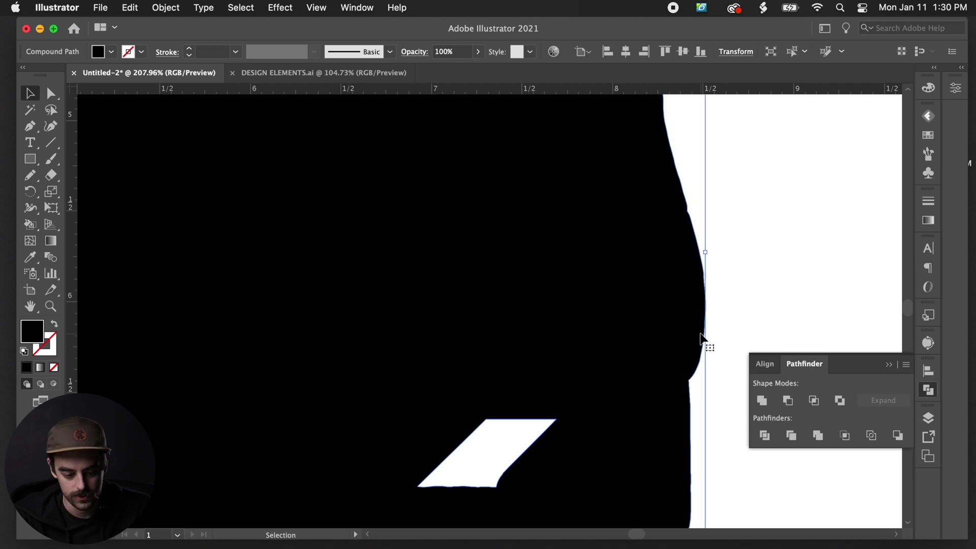
# Step: Swap the offset shape's fill and stroke
pyautogui.click(54, 327)
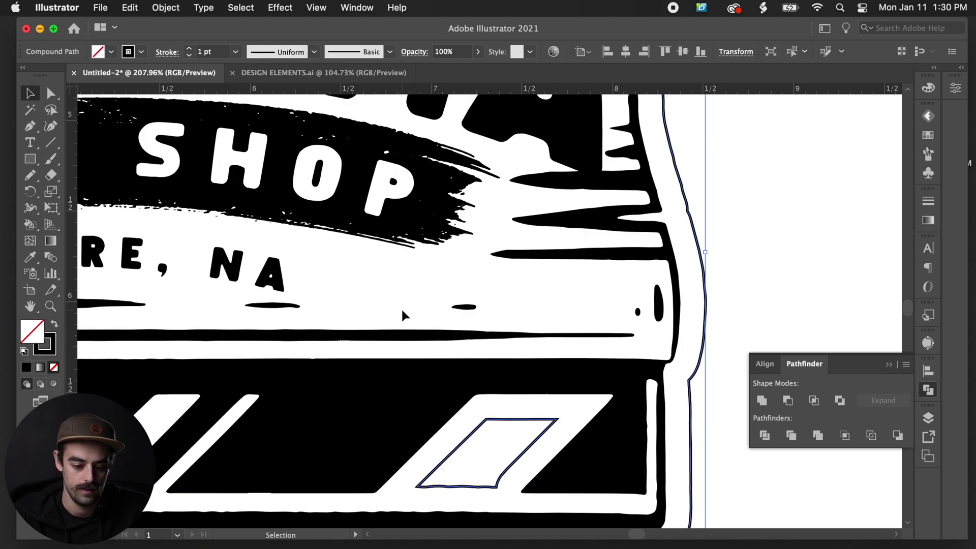
pyautogui.scroll(-2, 402, 311)
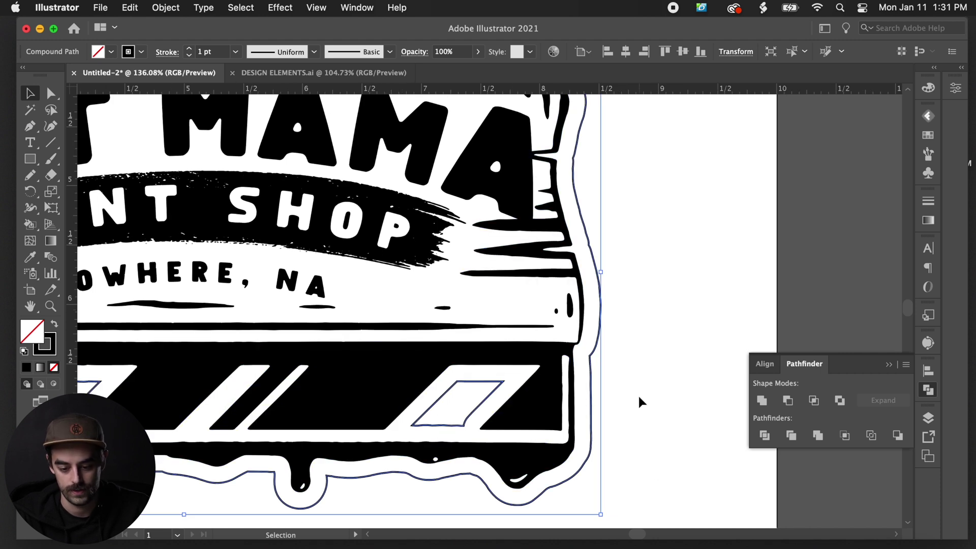
pyautogui.hscroll(-4, 638, 400)
pyautogui.scroll(-1, 638, 401)
pyautogui.scroll(-5, 638, 400)
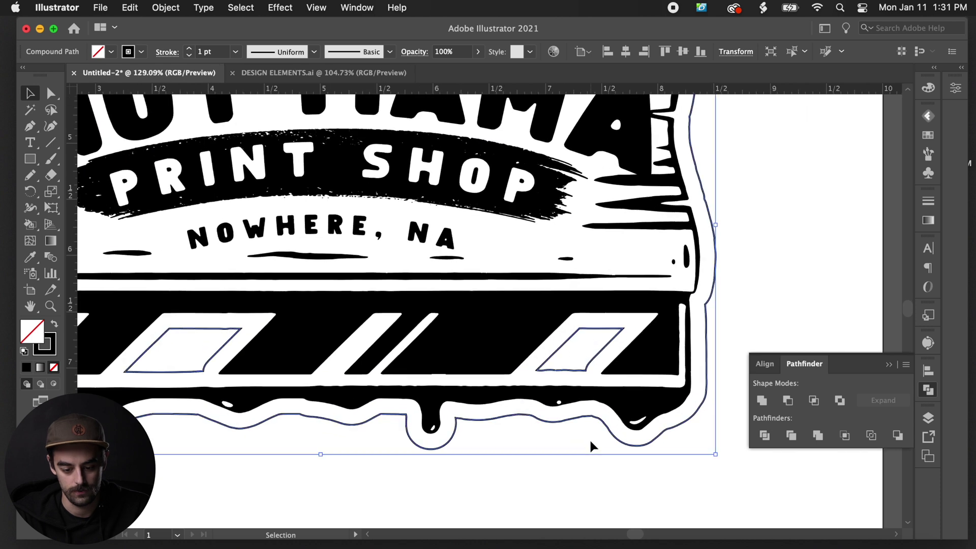
pyautogui.scroll(5, 589, 438)
# Step: Delete the right and left inner diamond paths and the small leftover path in the left stripe
pyautogui.click(569, 452)
pyautogui.press('a')
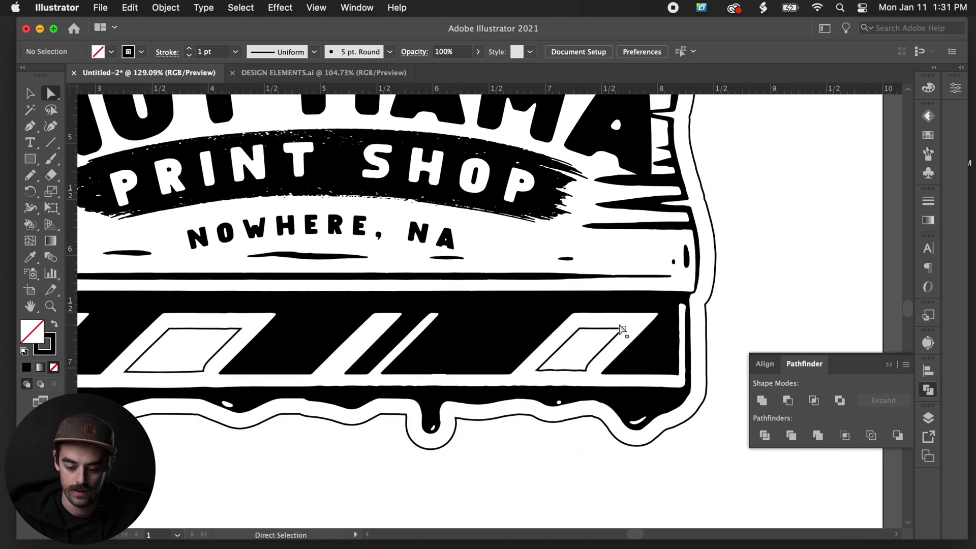
pyautogui.click(621, 333)
pyautogui.press('Delete')
pyautogui.press('Delete')
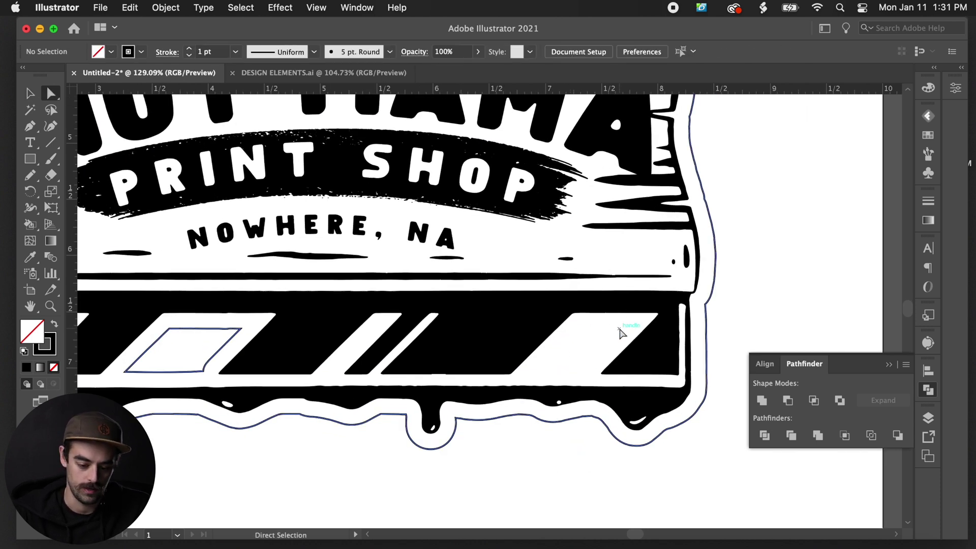
pyautogui.click(252, 335)
pyautogui.press('Delete')
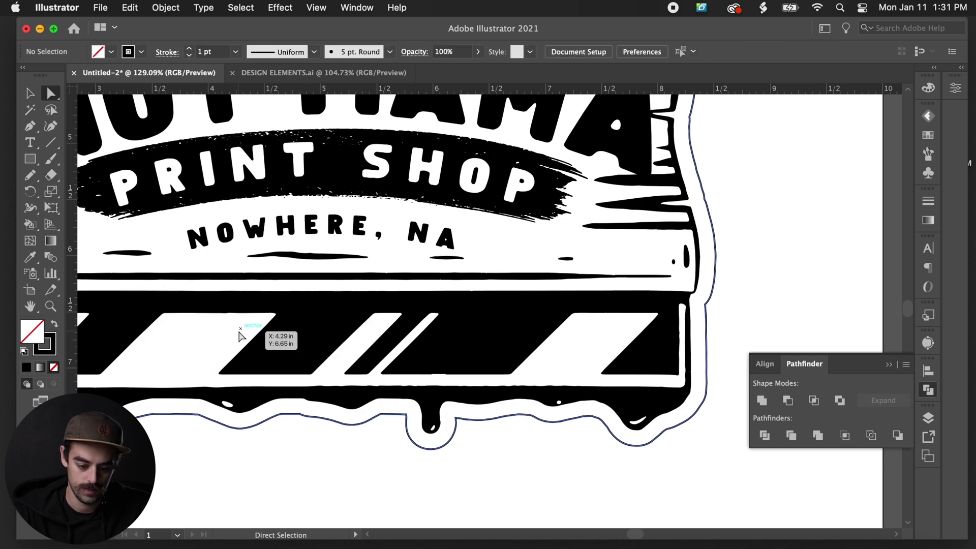
pyautogui.hscroll(-5, 239, 336)
pyautogui.hscroll(-4, 239, 335)
pyautogui.click(276, 328)
pyautogui.press('Delete')
pyautogui.scroll(-3, 294, 298)
pyautogui.scroll(3, 294, 297)
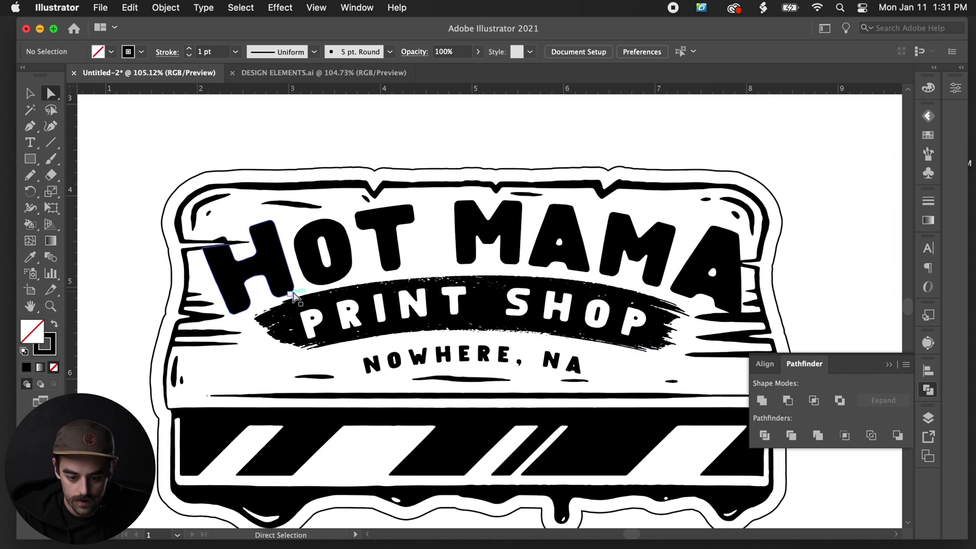
pyautogui.scroll(-2, 294, 298)
pyautogui.hscroll(2, 294, 299)
# Step: Raise the outer sticker outline's stroke weight to 6 pt
pyautogui.press('v')
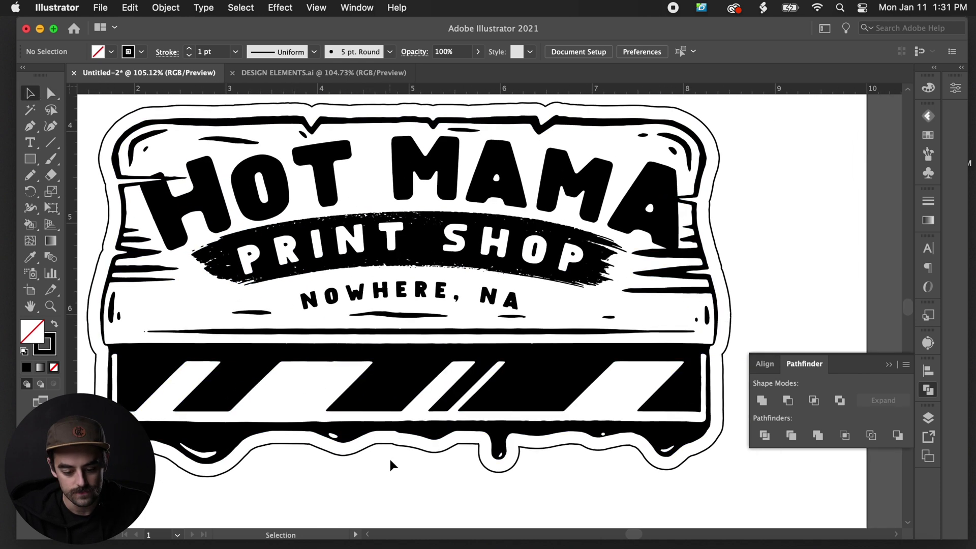
pyautogui.click(394, 445)
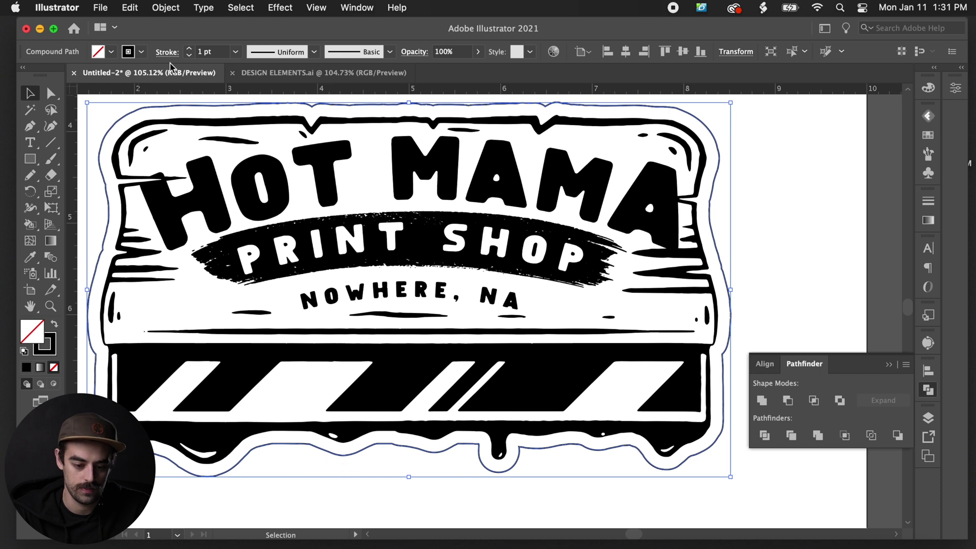
pyautogui.click(189, 49)
pyautogui.click(189, 49)
pyautogui.click(189, 50)
pyautogui.click(189, 49)
pyautogui.click(189, 50)
pyautogui.click(750, 190)
# Step: Expand the sticker outline's fill and stroke into solid shapes with Object > Expand
pyautogui.scroll(-5, 750, 190)
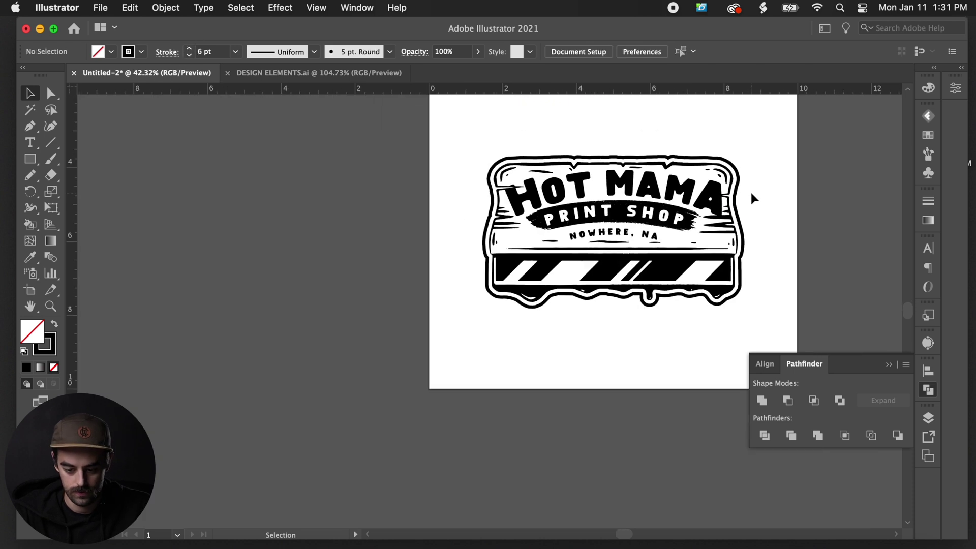
pyautogui.scroll(5, 751, 193)
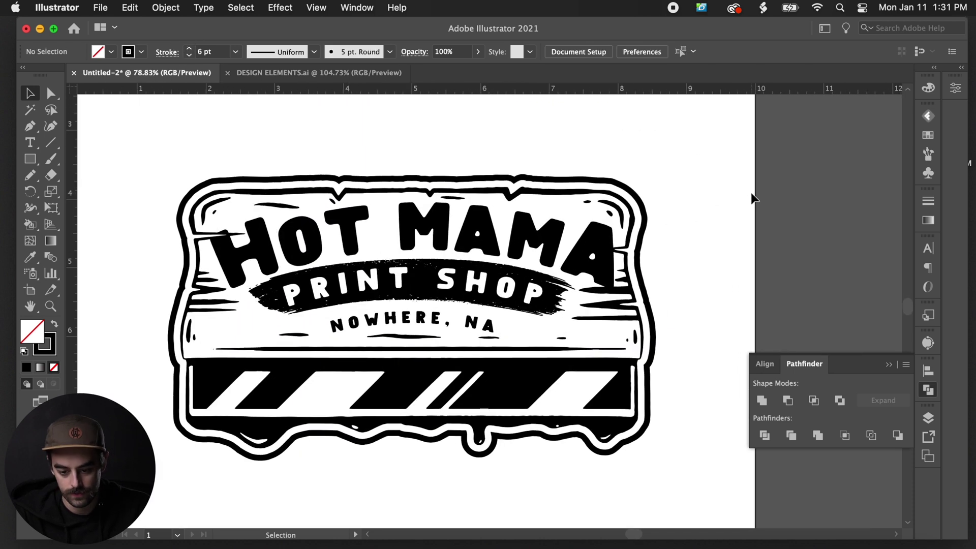
pyautogui.click(644, 235)
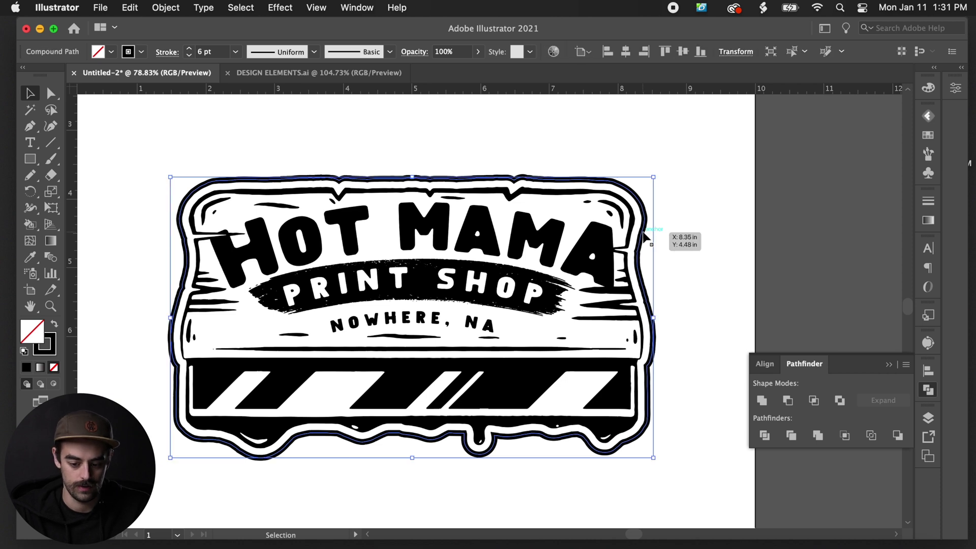
pyautogui.click(168, 7)
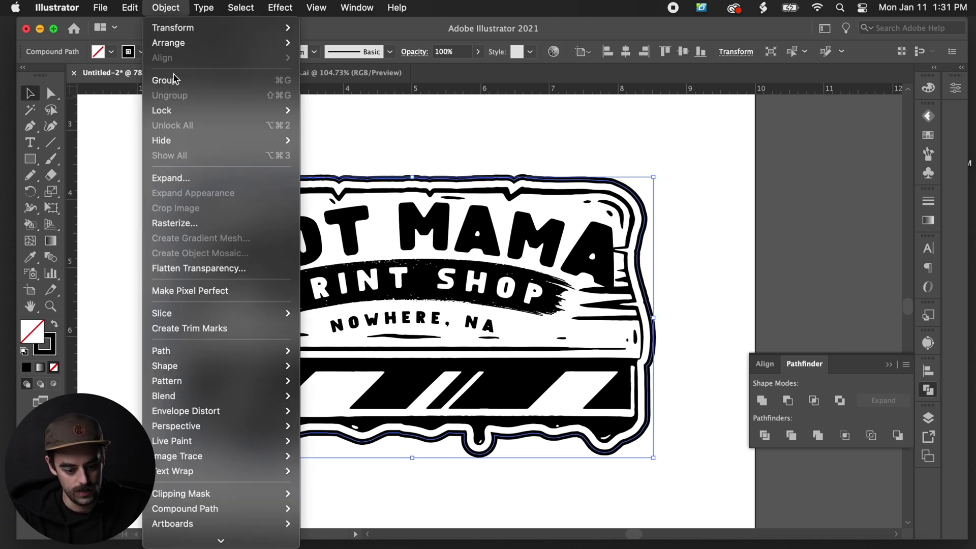
pyautogui.click(190, 179)
pyautogui.click(531, 364)
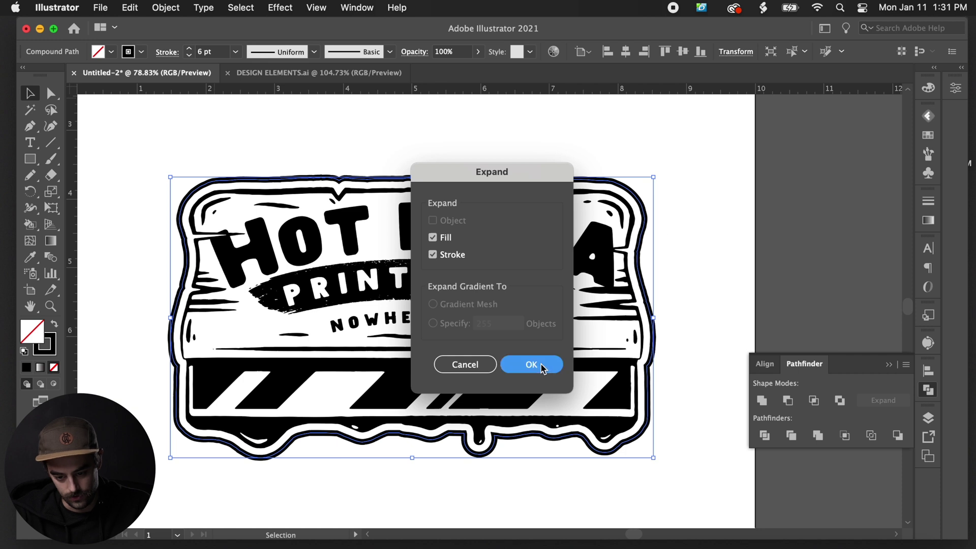
pyautogui.click(675, 282)
# Step: Select the grouped HOT MAMA logo to confirm it is one piece, then deselect it
pyautogui.scroll(5, 675, 282)
pyautogui.scroll(-2, 610, 326)
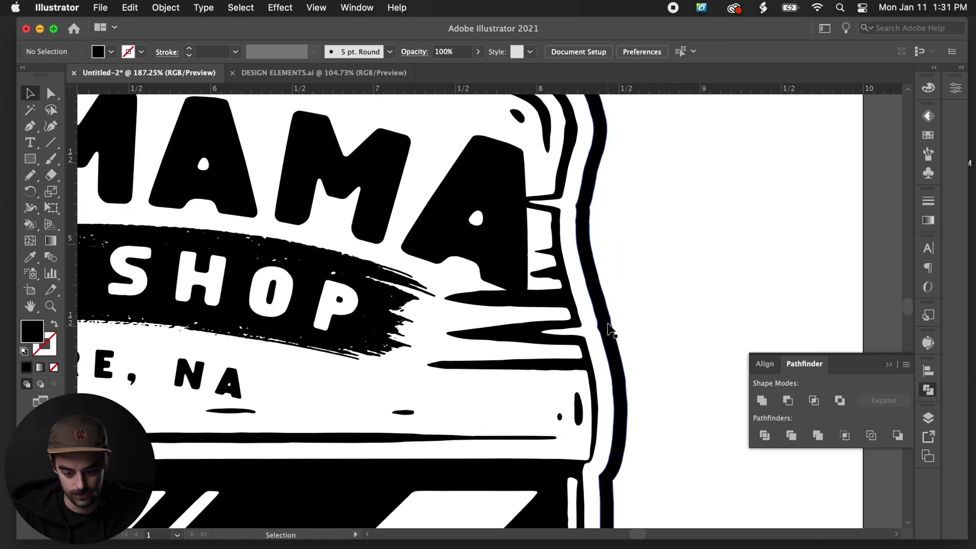
pyautogui.click(609, 329)
pyautogui.scroll(-4, 610, 328)
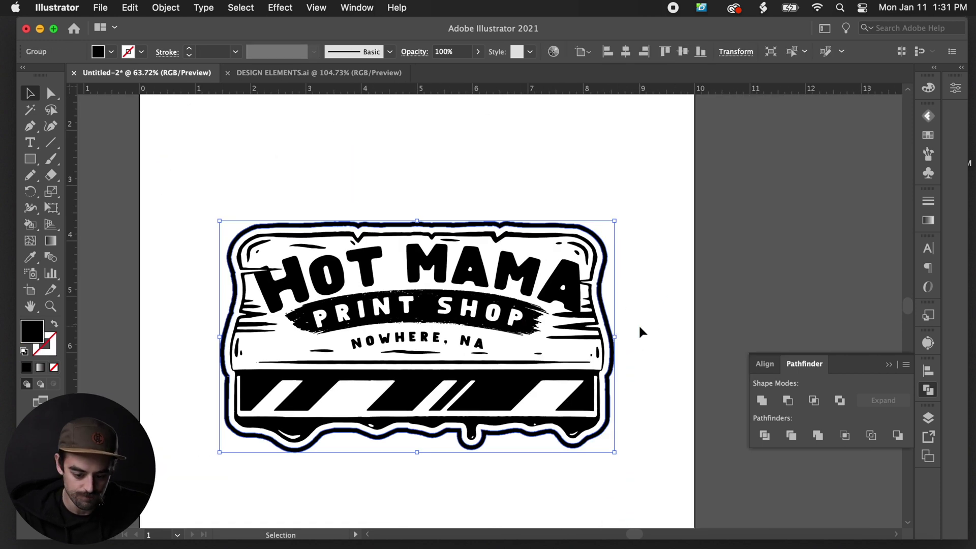
pyautogui.click(639, 331)
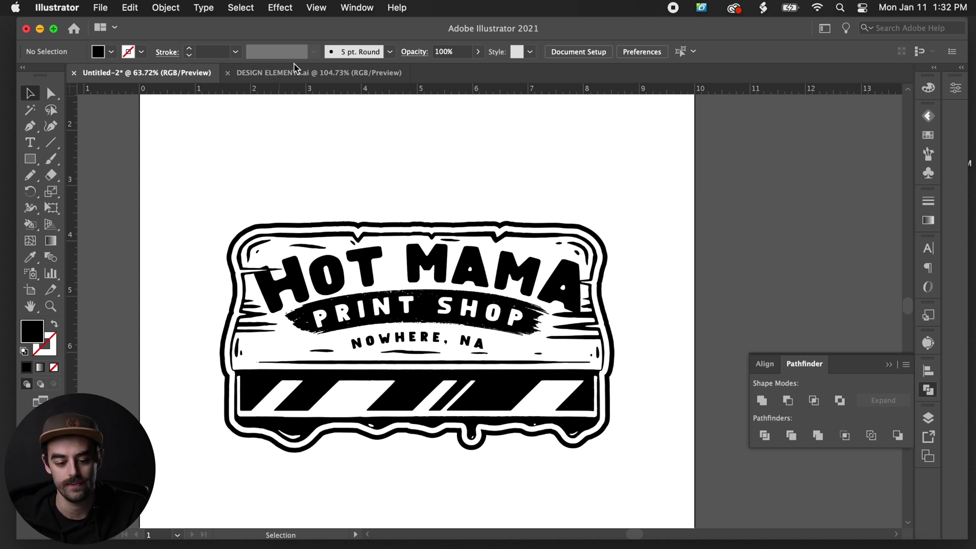
# Step: Copy the red C64427 hex value from the DESIGN ELEMENTS.ai artwork
pyautogui.click(283, 73)
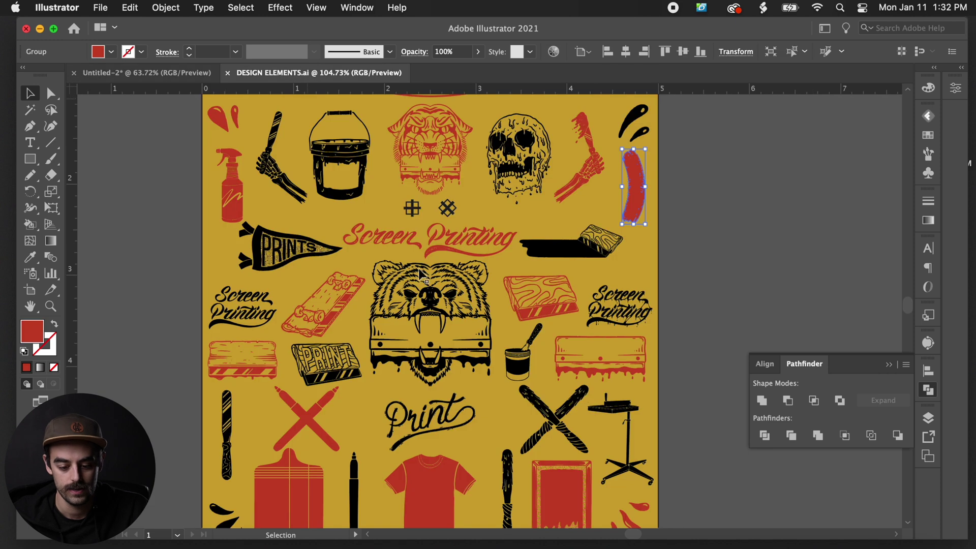
pyautogui.click(358, 410)
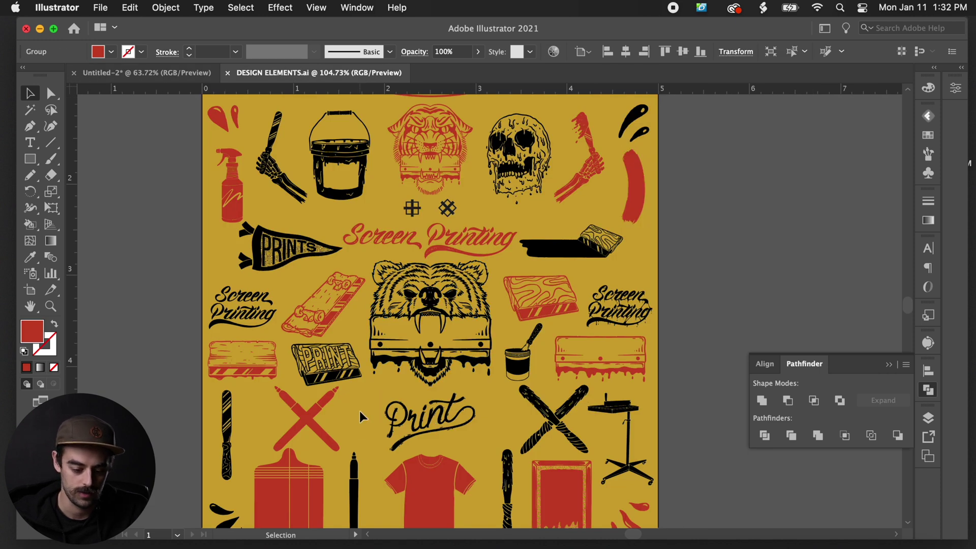
pyautogui.doubleClick(32, 336)
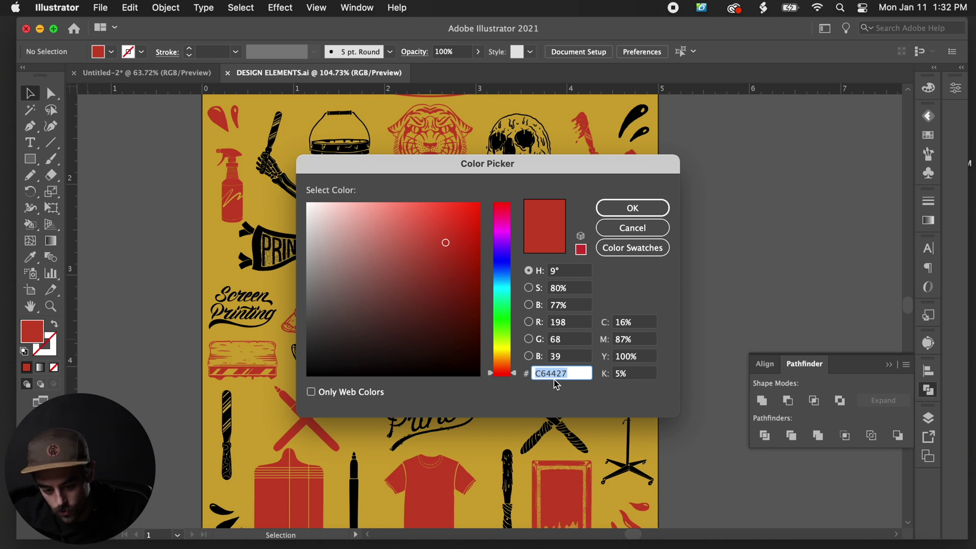
pyautogui.click(632, 207)
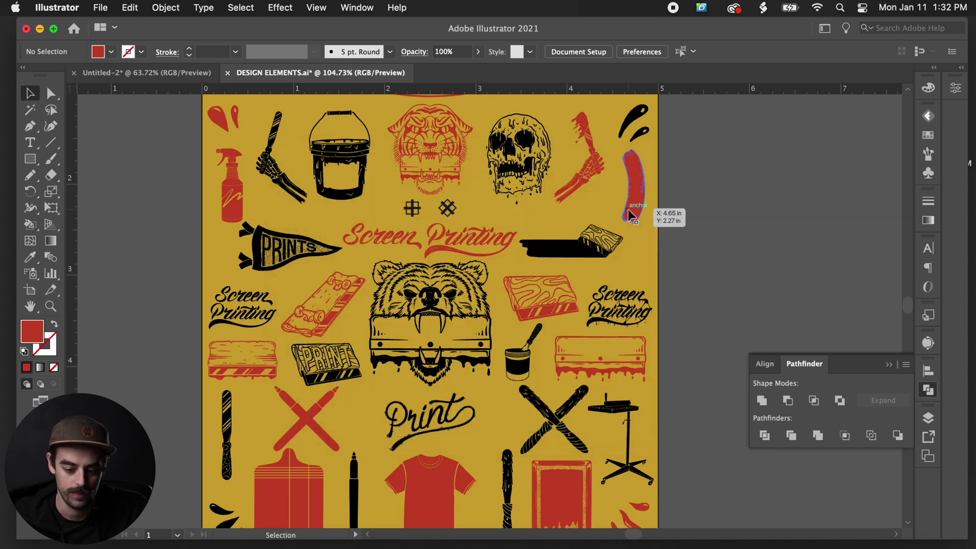
pyautogui.click(171, 79)
# Step: Draw a square on the pasteboard beside the logo and fill it red C64427
pyautogui.hscroll(3, 685, 282)
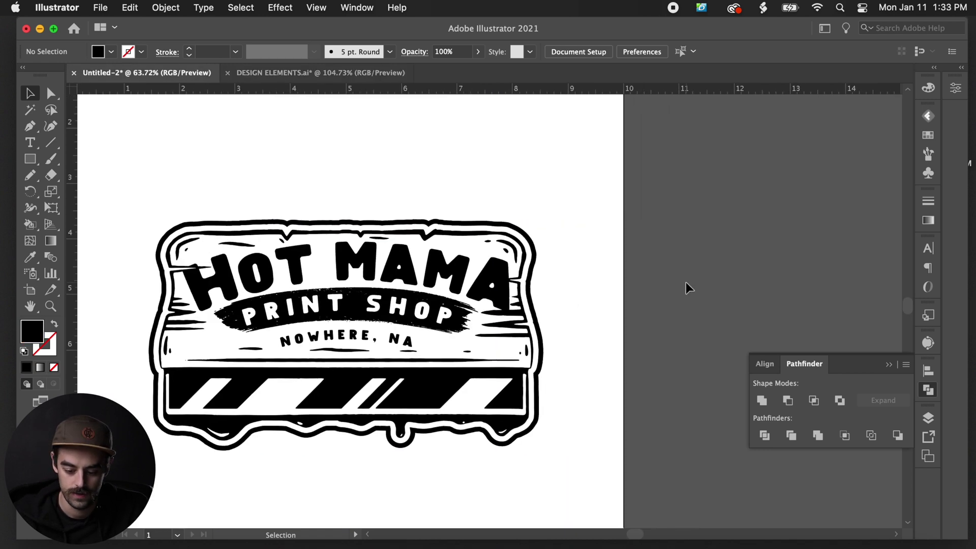
pyautogui.press('m')
pyautogui.moveTo(630, 186); pyautogui.dragTo(749, 307)
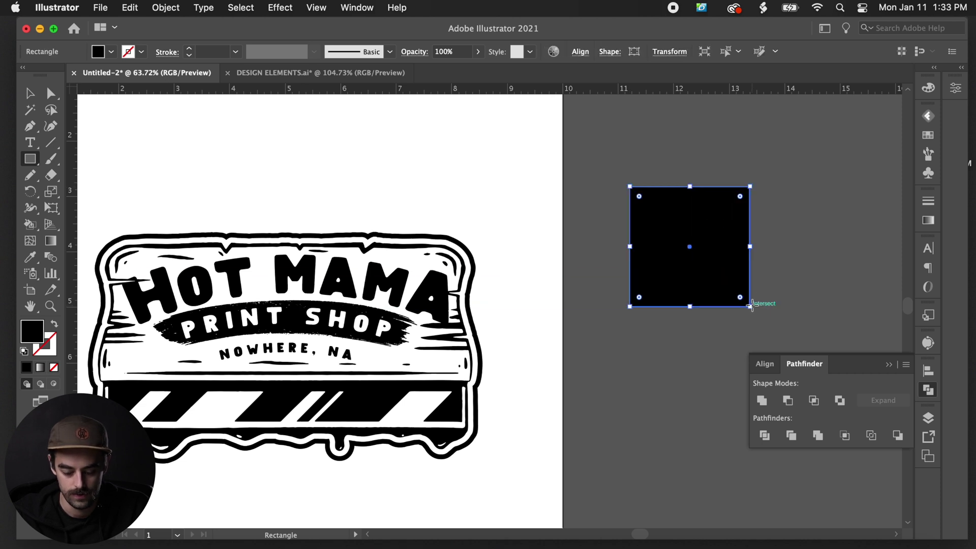
pyautogui.press('v')
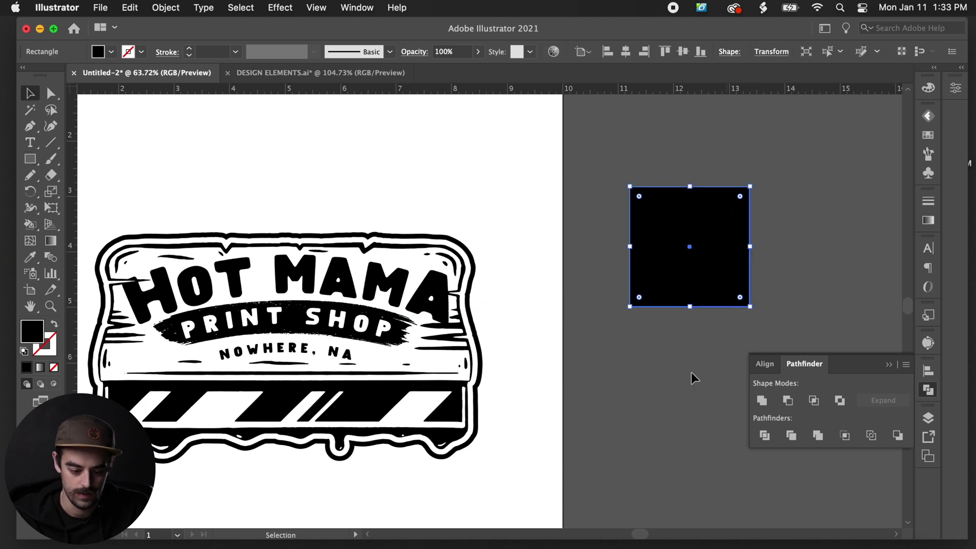
pyautogui.doubleClick(43, 340)
pyautogui.write('C64427')
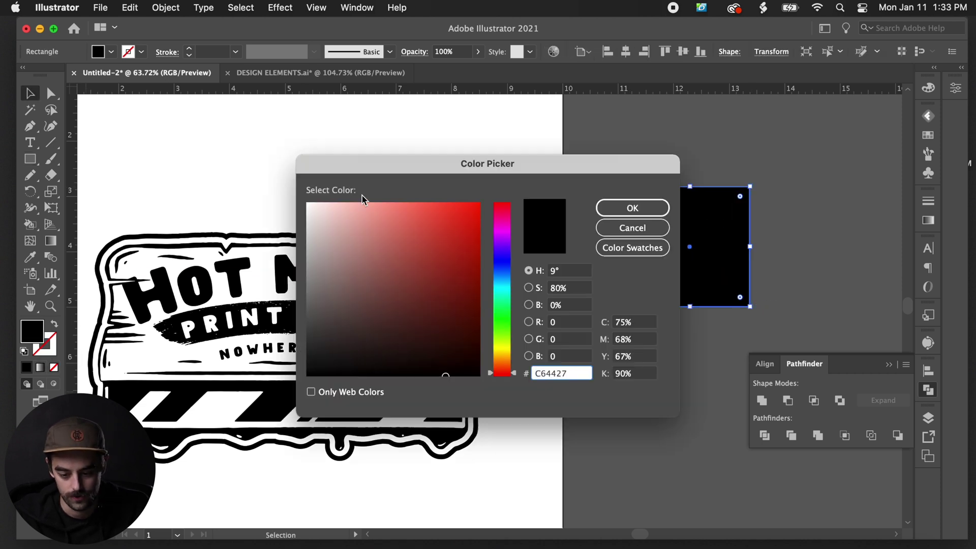
pyautogui.click(633, 203)
pyautogui.click(674, 371)
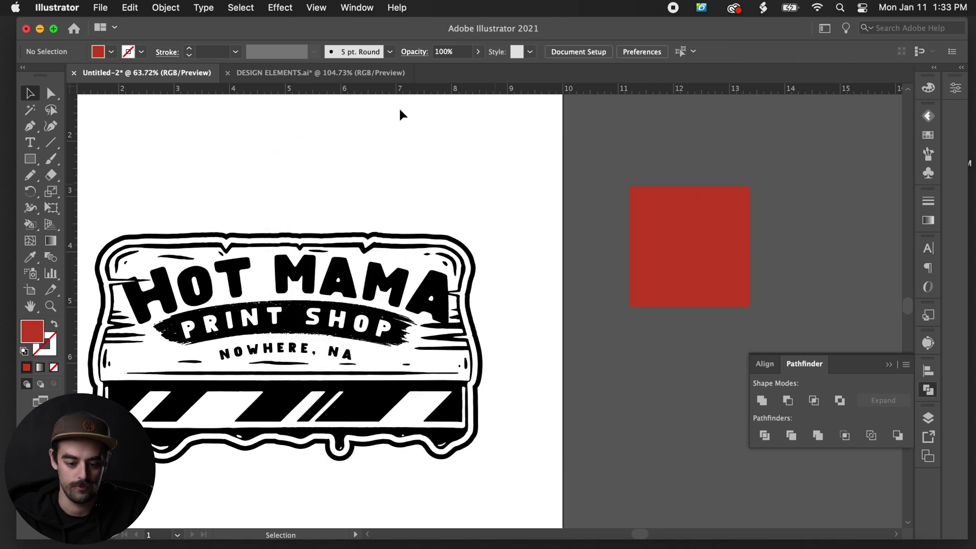
# Step: Sample the gold background in DESIGN ELEMENTS.ai and copy its CEA430 hex value
pyautogui.click(282, 75)
pyautogui.press('i')
pyautogui.click(375, 412)
pyautogui.doubleClick(31, 331)
pyautogui.press('Escape')
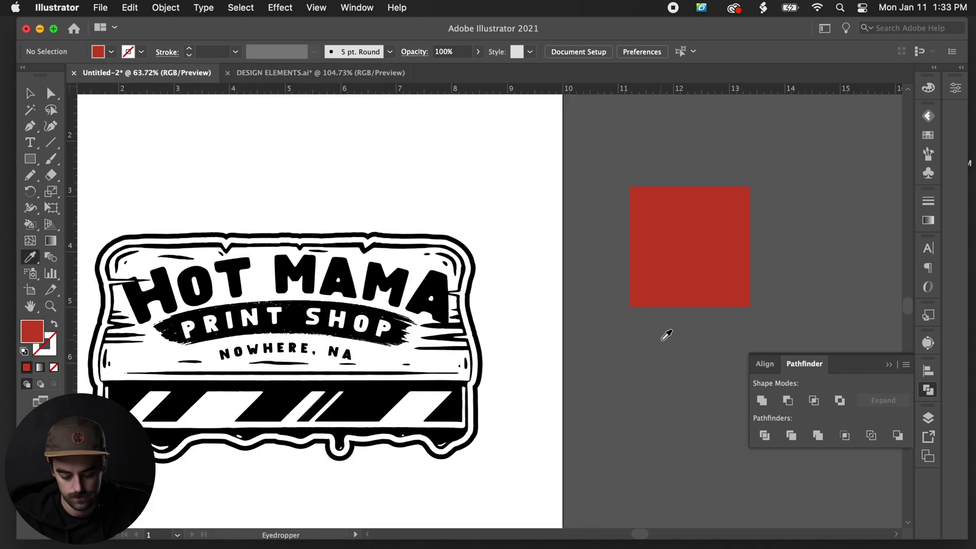
# Step: Duplicate the red square just below it and fill the copy gold CEA430
pyautogui.moveTo(675, 269); pyautogui.dragTo(673, 417)
pyautogui.doubleClick(32, 332)
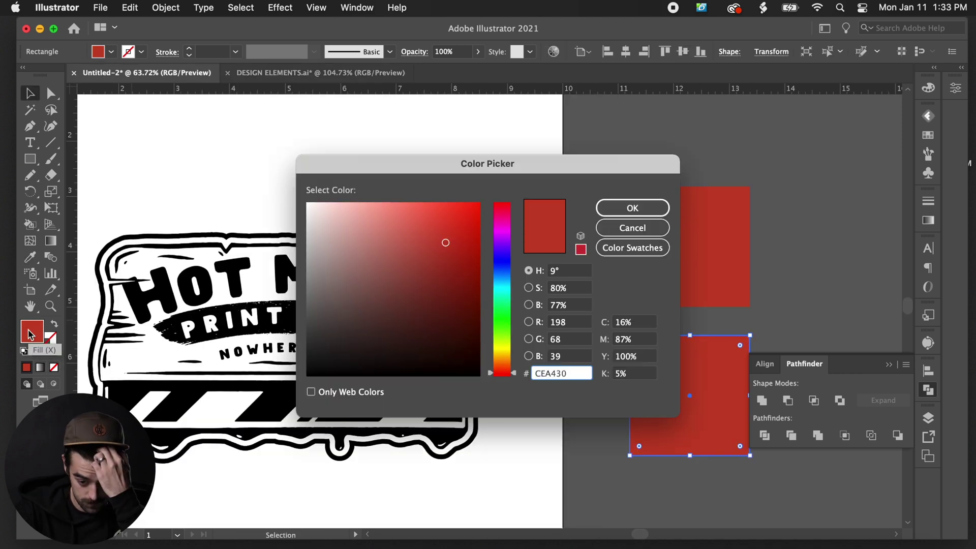
pyautogui.press('super+v')
pyautogui.press('Return')
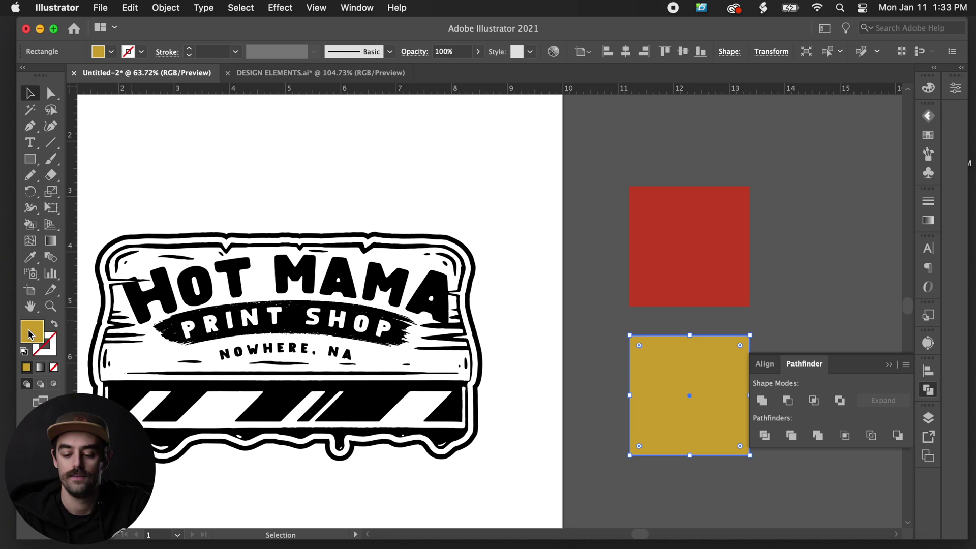
pyautogui.click(583, 316)
# Step: Select the entire HOT MAMA logo artwork
pyautogui.hscroll(-5, 668, 388)
pyautogui.scroll(-3, 669, 388)
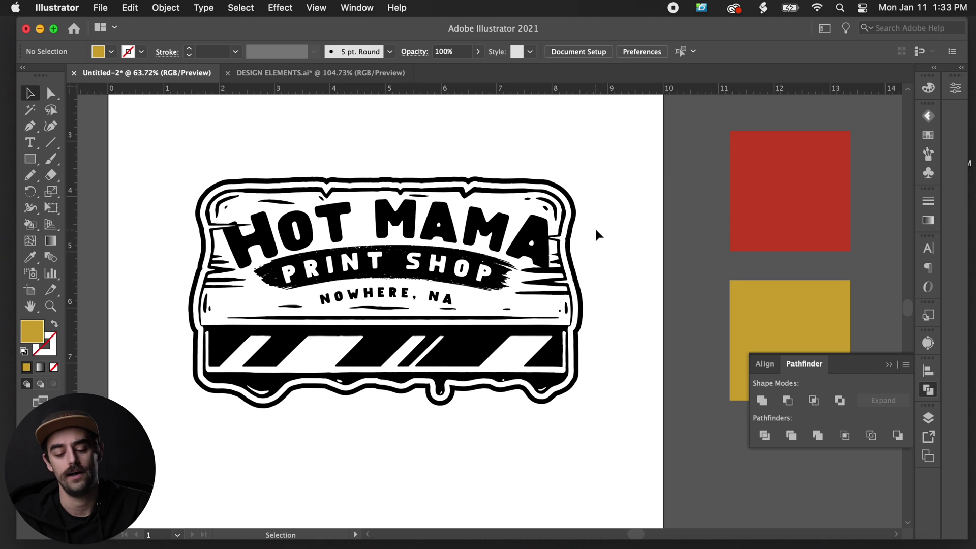
pyautogui.hscroll(-1, 596, 230)
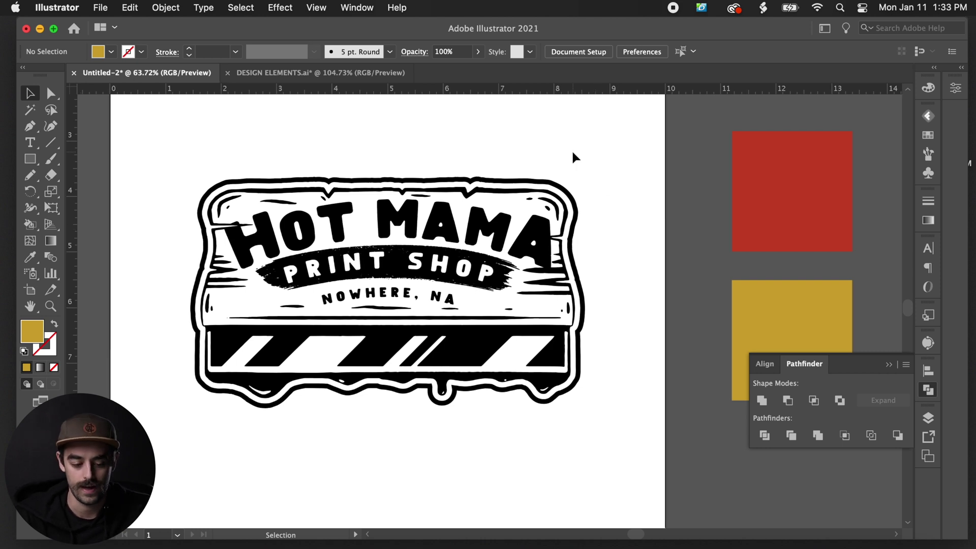
pyautogui.moveTo(631, 140); pyautogui.dragTo(155, 445)
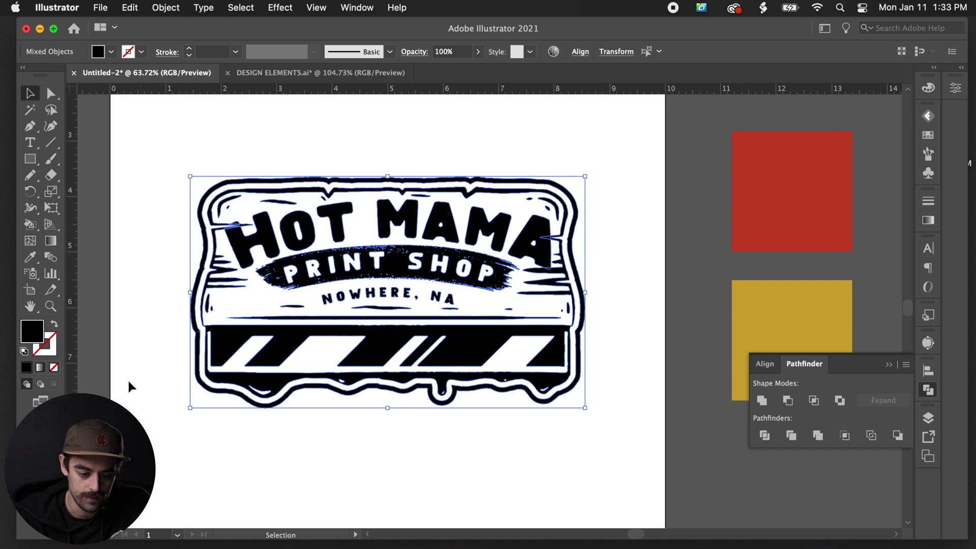
# Step: Convert the selected HOT MAMA logo into a Live Paint group with the Live Paint Bucket
pyautogui.click(30, 226)
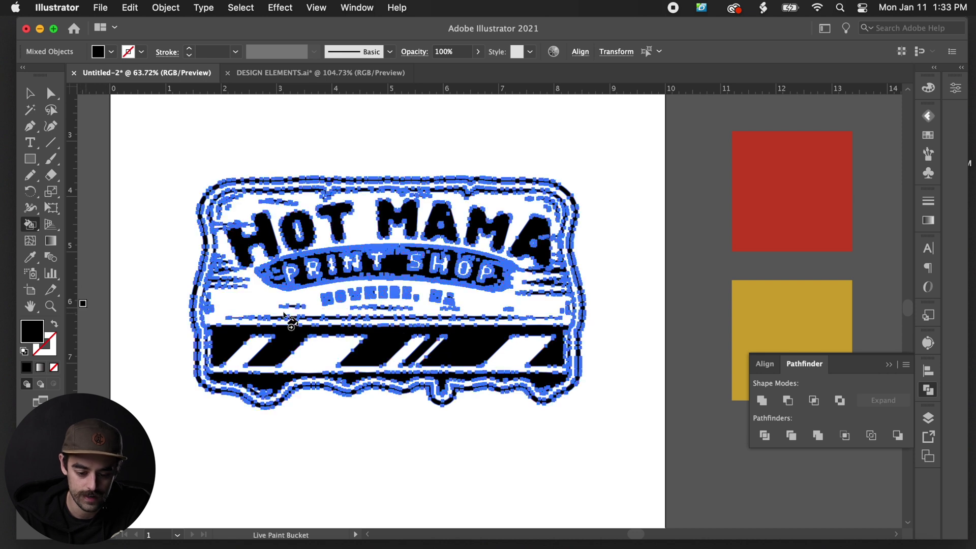
pyautogui.click(390, 356)
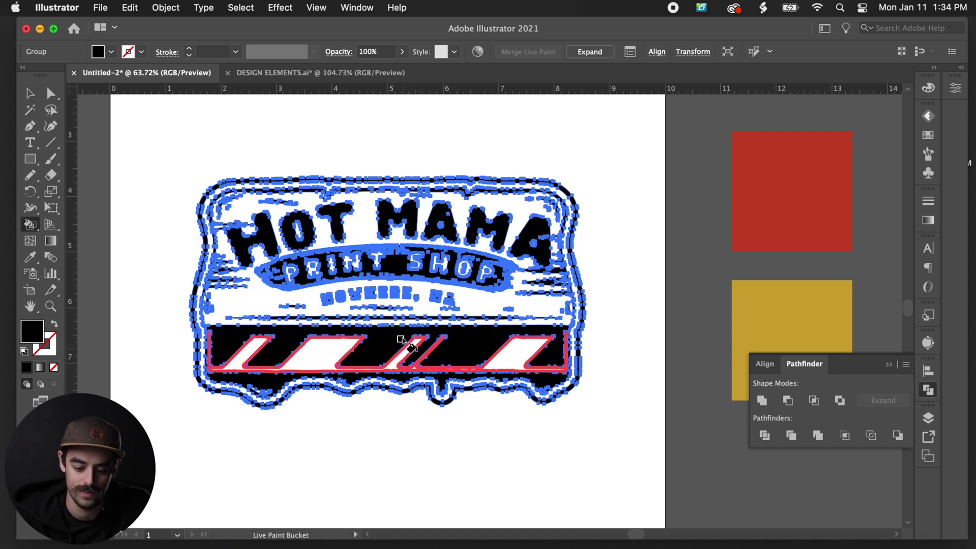
pyautogui.press('v')
pyautogui.click(468, 426)
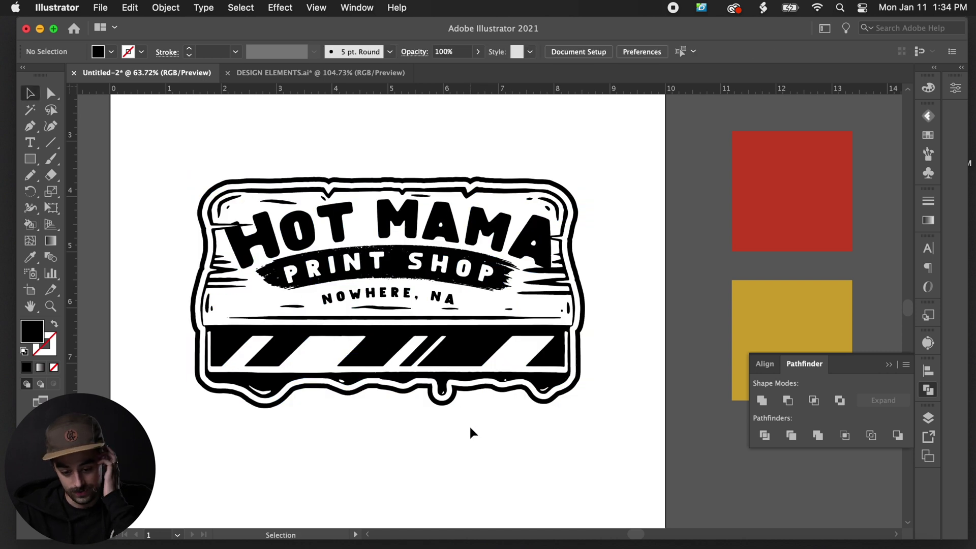
# Step: Select the red square alone to load red as the fill colour
pyautogui.click(464, 359)
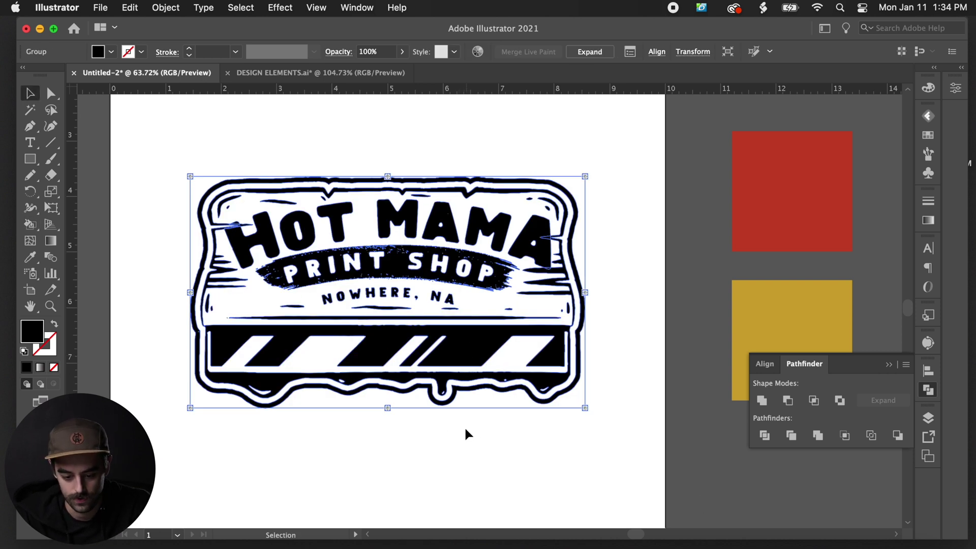
pyautogui.click(484, 477)
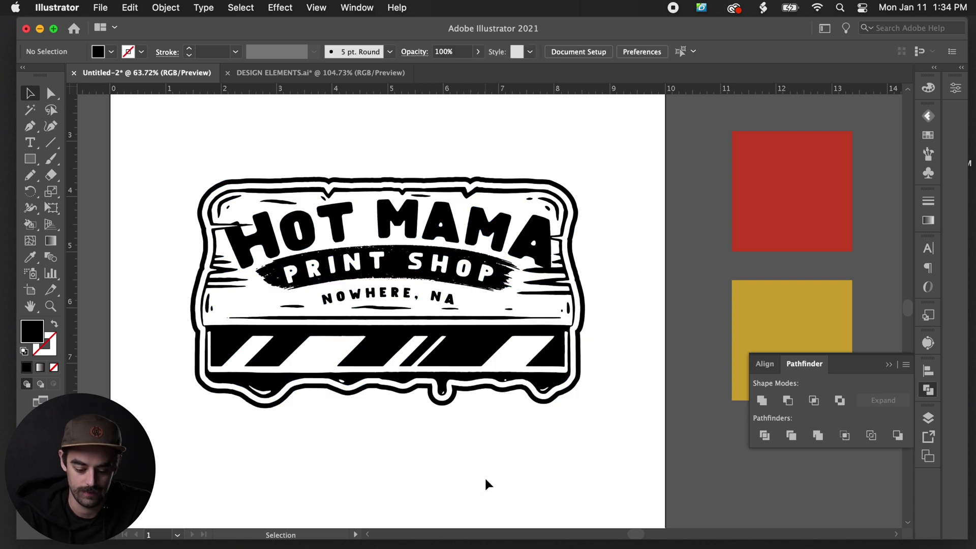
pyautogui.moveTo(402, 455); pyautogui.dragTo(521, 508)
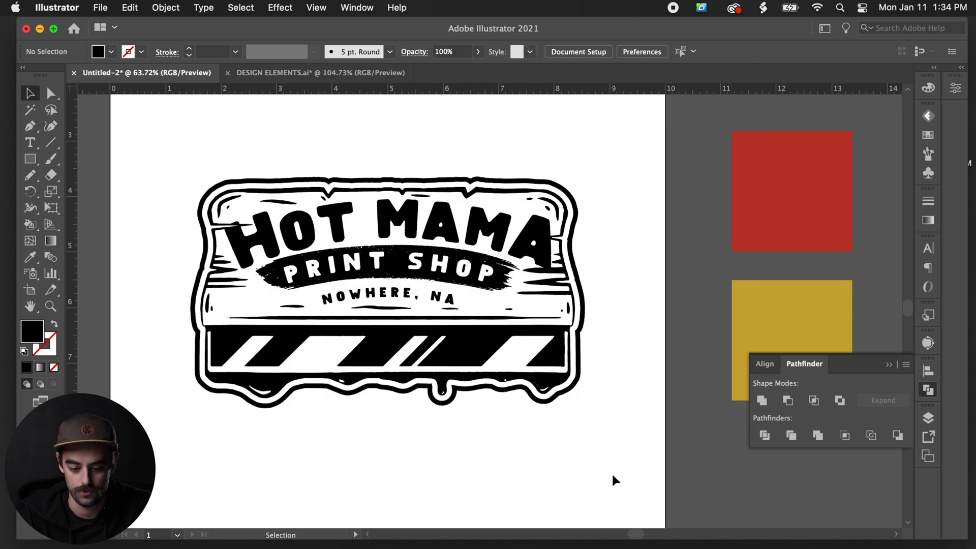
pyautogui.click(768, 296)
pyautogui.keyDown('shift'); pyautogui.click(795, 189); pyautogui.keyUp('shift')
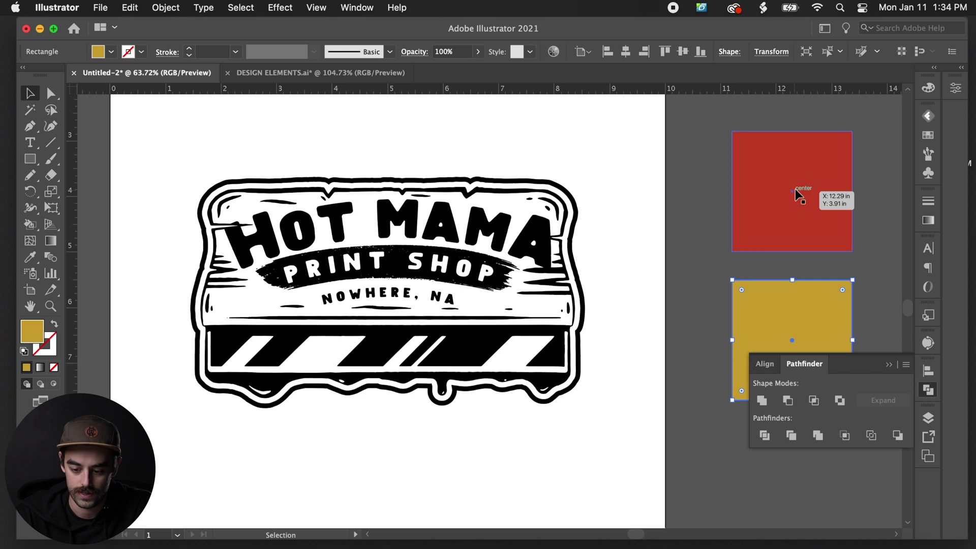
pyautogui.click(754, 206)
# Step: Fill the squeegee banner background red with the Live Paint Bucket
pyautogui.click(666, 255)
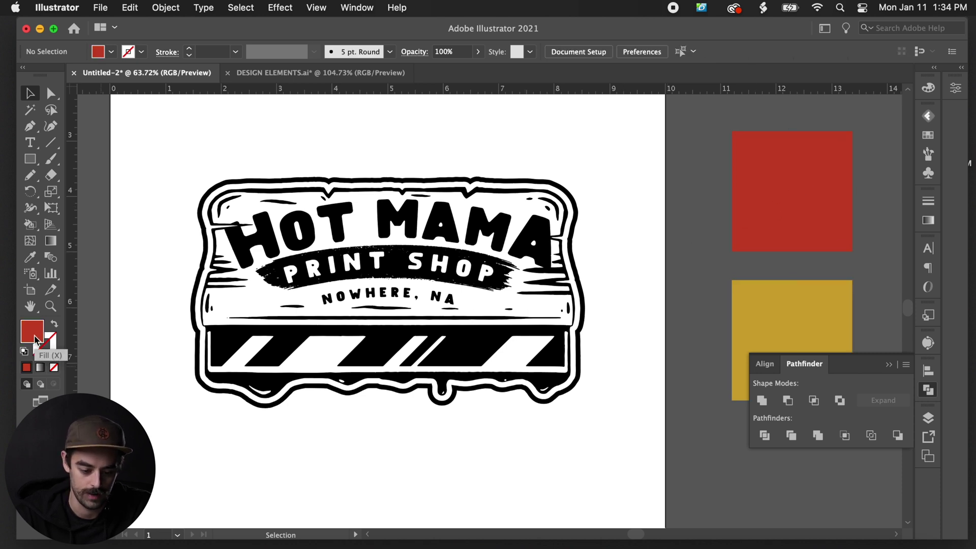
pyautogui.press('k')
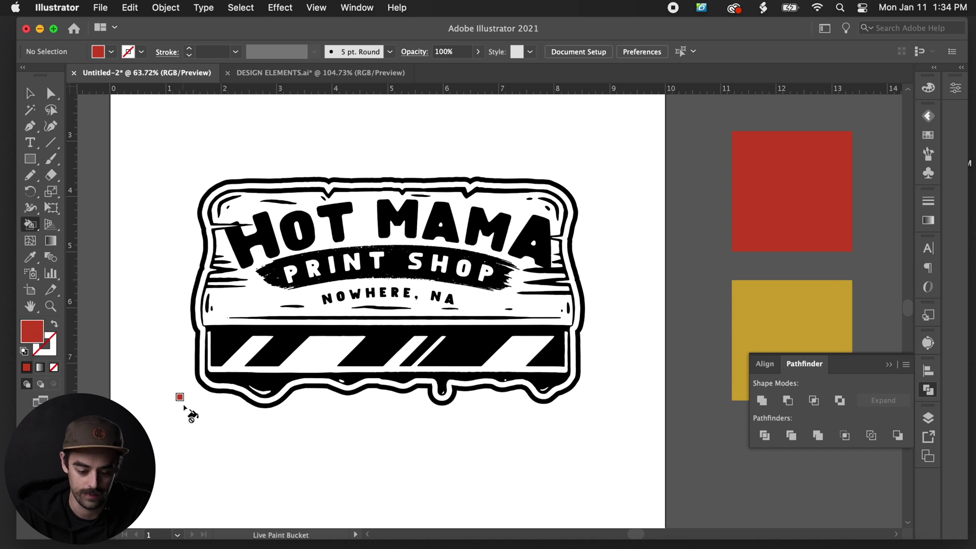
pyautogui.click(241, 302)
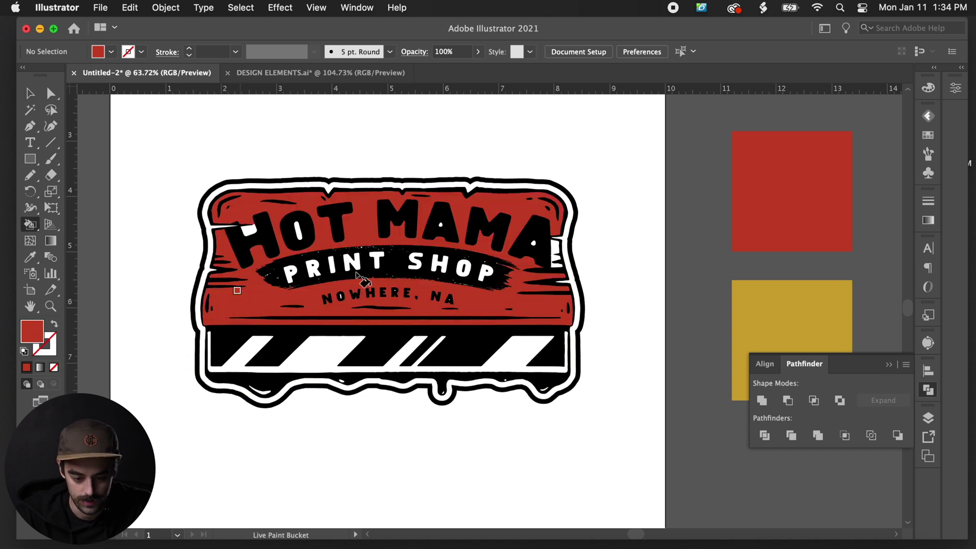
pyautogui.scroll(5, 589, 255)
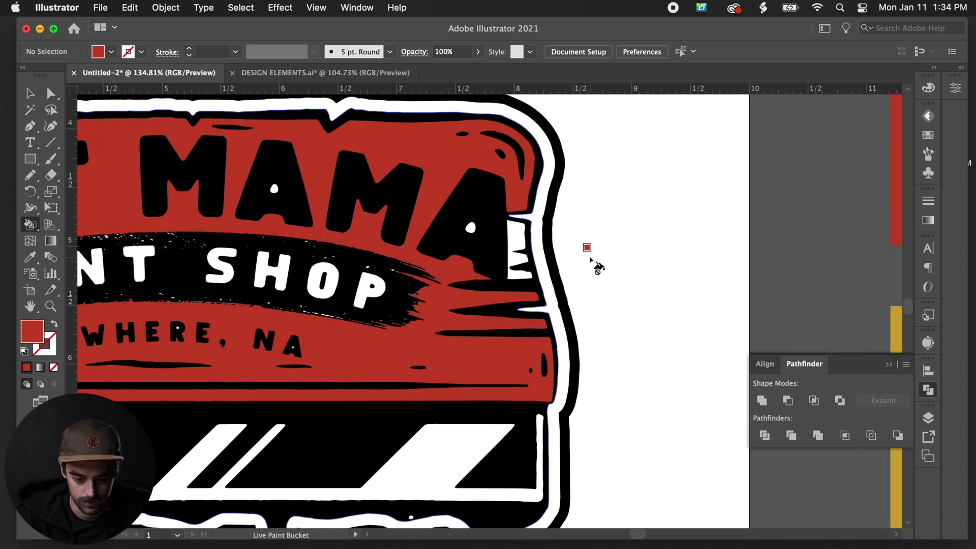
# Step: Fill the notch beside the second A and both A counters red
pyautogui.click(516, 233)
pyautogui.click(470, 227)
pyautogui.hscroll(-3, 413, 283)
pyautogui.scroll(2, 413, 283)
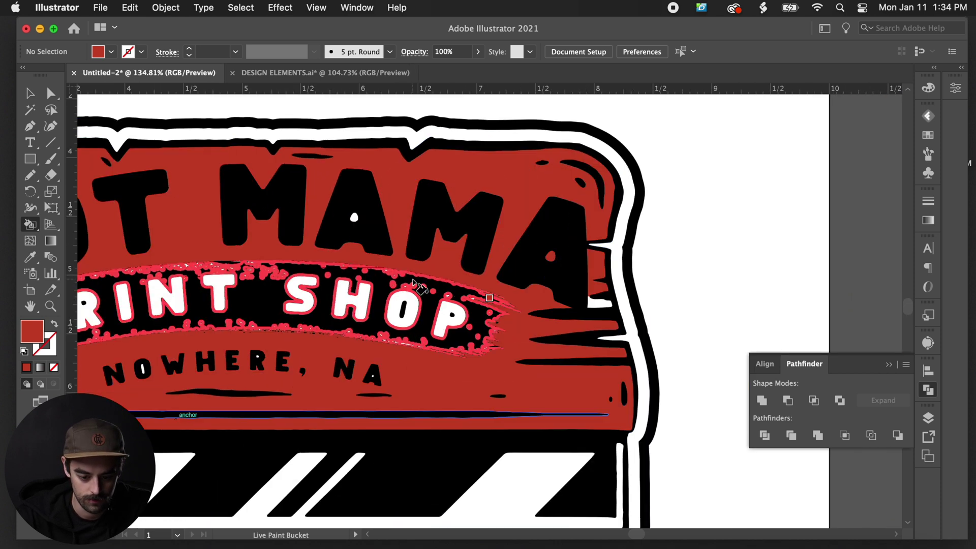
pyautogui.click(361, 224)
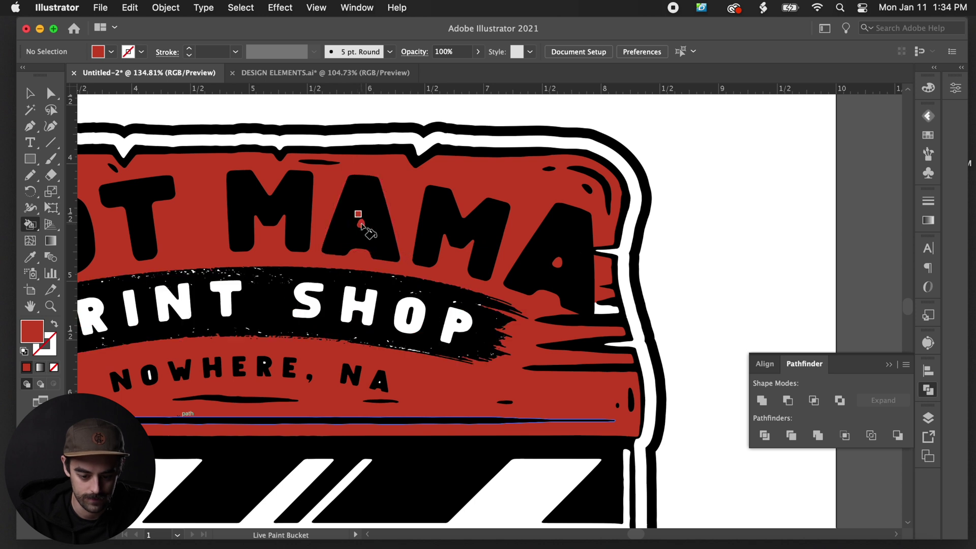
pyautogui.hscroll(-4, 361, 223)
pyautogui.scroll(-1, 361, 223)
# Step: Fill the O's counter and the H's white notch red
pyautogui.click(195, 222)
pyautogui.hscroll(-4, 195, 224)
pyautogui.scroll(-1, 195, 223)
pyautogui.click(175, 195)
pyautogui.scroll(-4, 175, 196)
pyautogui.hscroll(-1, 175, 196)
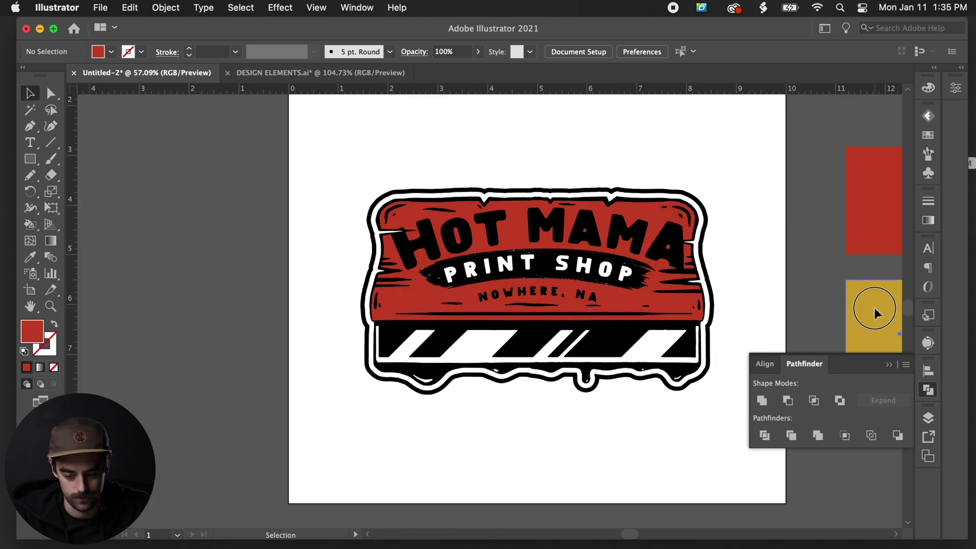
# Step: Load the gold fill and paint the stripes, bottom band and outer outline ring yellow
pyautogui.click(874, 308)
pyautogui.click(537, 465)
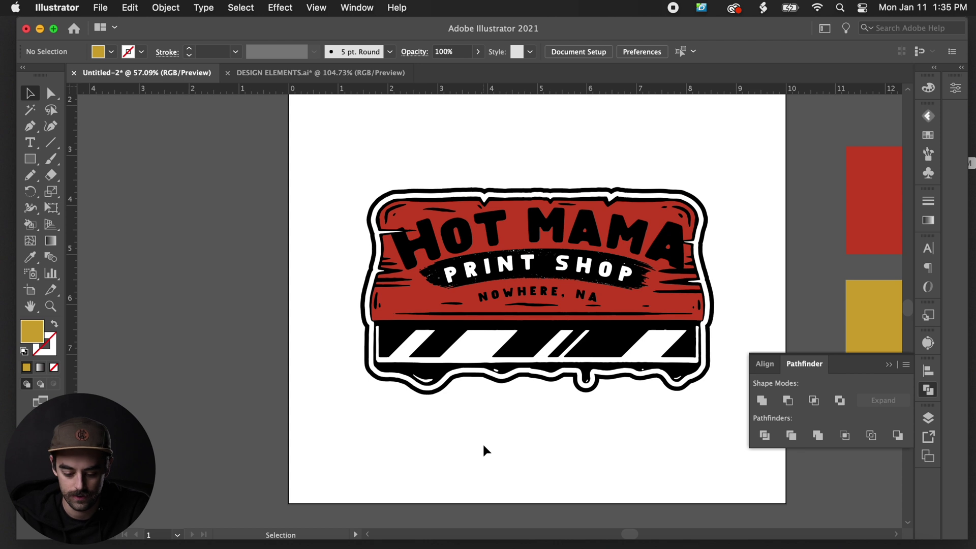
pyautogui.press('k')
pyautogui.click(478, 344)
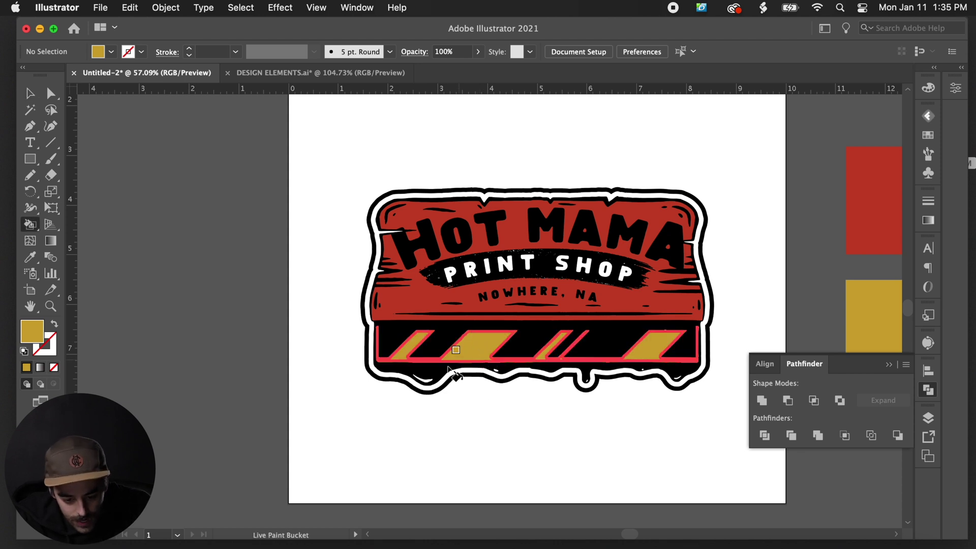
pyautogui.click(441, 382)
# Step: Fill the PRINT SHOP letters yellow with the Live Paint Bucket
pyautogui.click(626, 272)
pyautogui.scroll(5, 622, 274)
pyautogui.moveTo(580, 260)
pyautogui.mouseDown()
pyautogui.moveTo(290, 245)
pyautogui.moveTo(127, 277)
pyautogui.mouseUp()
pyautogui.scroll(-8, 128, 279)
pyautogui.hscroll(4, 127, 279)
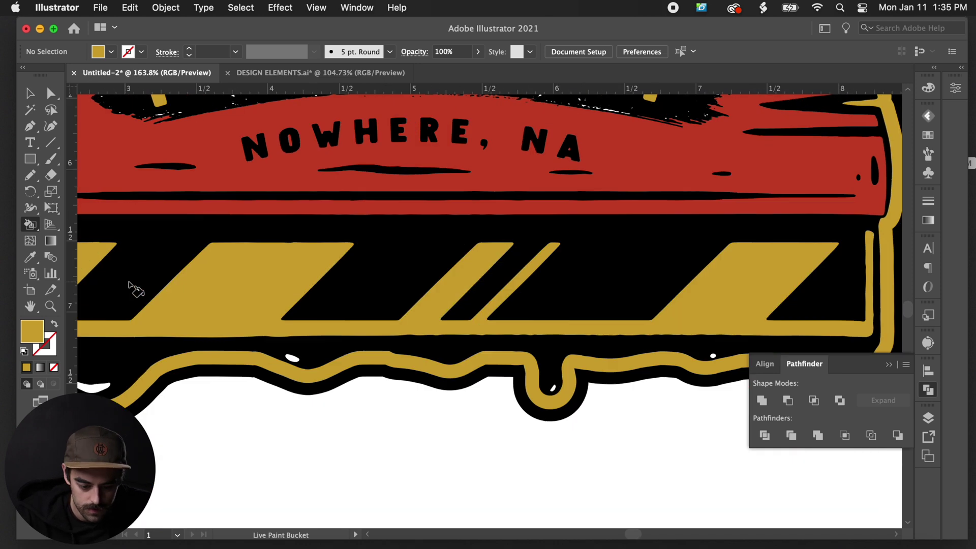
pyautogui.scroll(-6, 590, 442)
pyautogui.hscroll(3, 590, 441)
pyautogui.press('v')
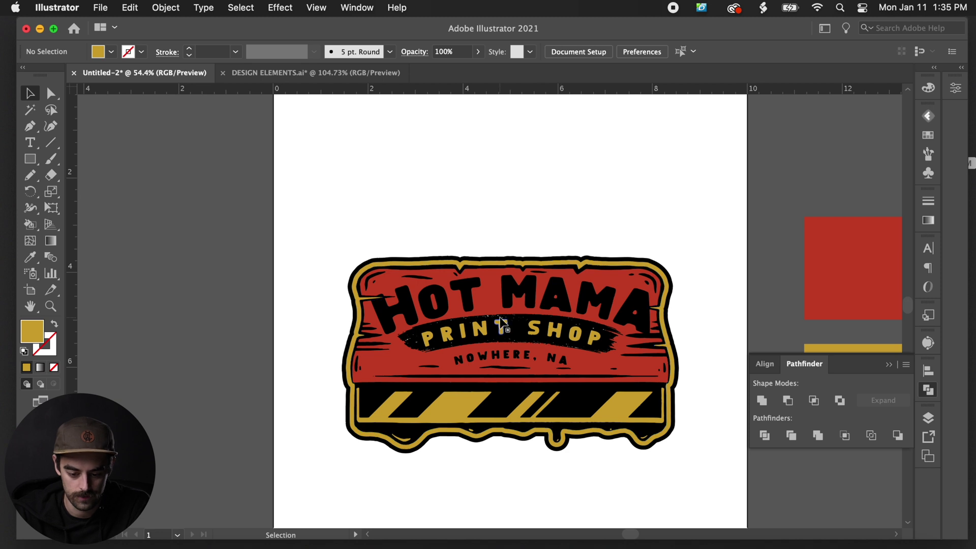
pyautogui.scroll(5, 501, 322)
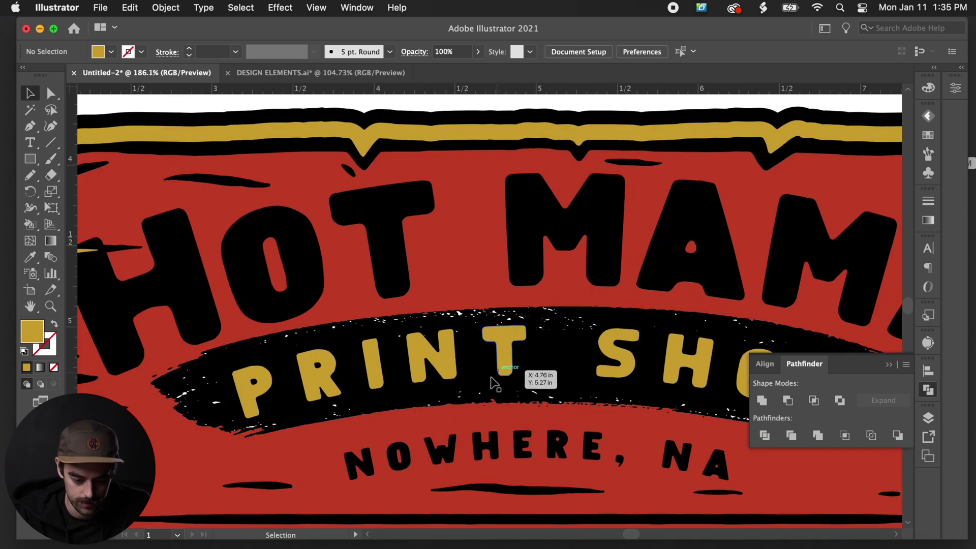
pyautogui.press('k')
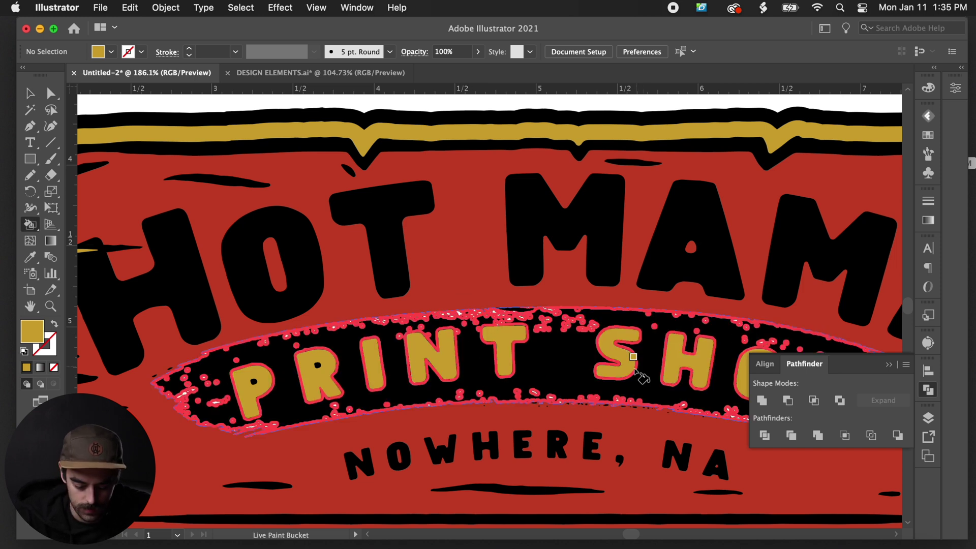
pyautogui.press('v')
pyautogui.scroll(-5, 635, 374)
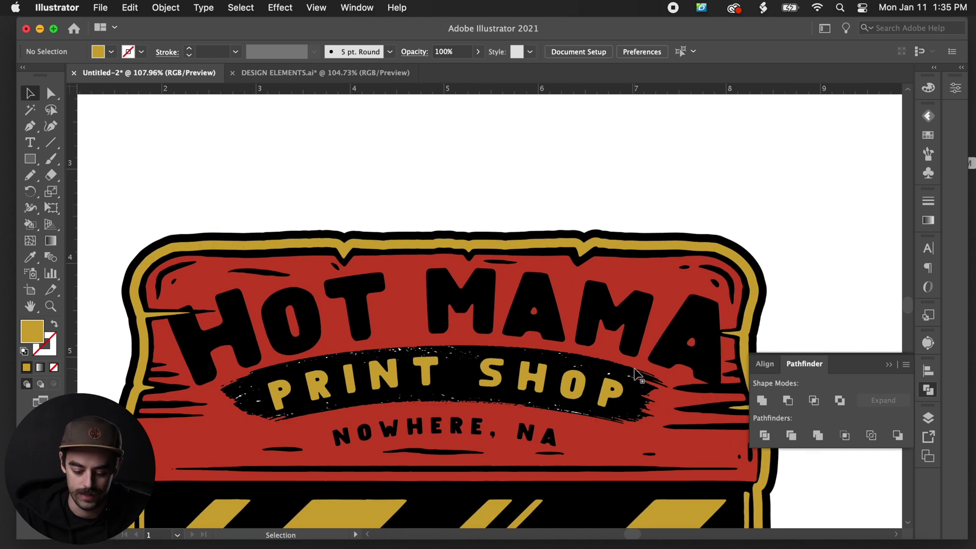
pyautogui.press('p')
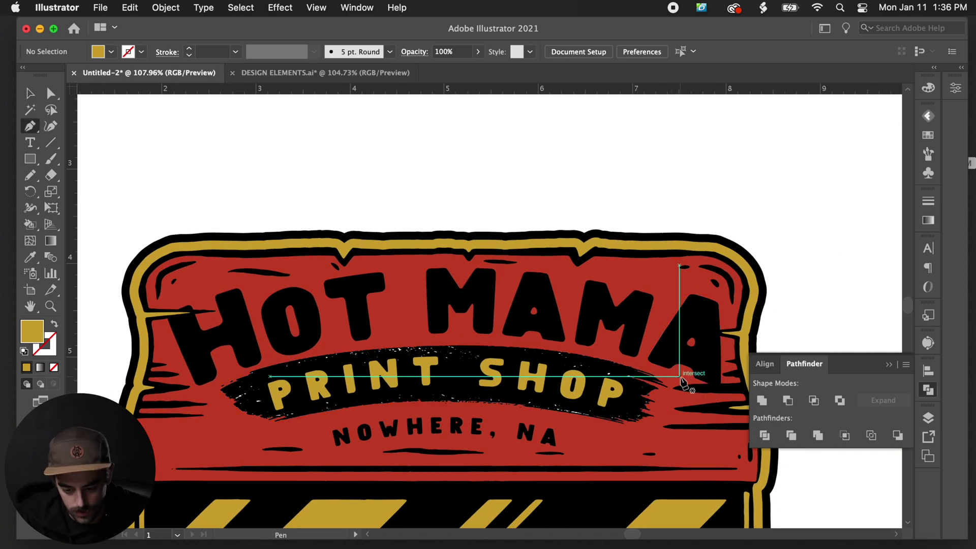
# Step: Pick up the body red and start a Pen outline right of the banner, up under HOT MAMA
pyautogui.press('i')
pyautogui.click(650, 433)
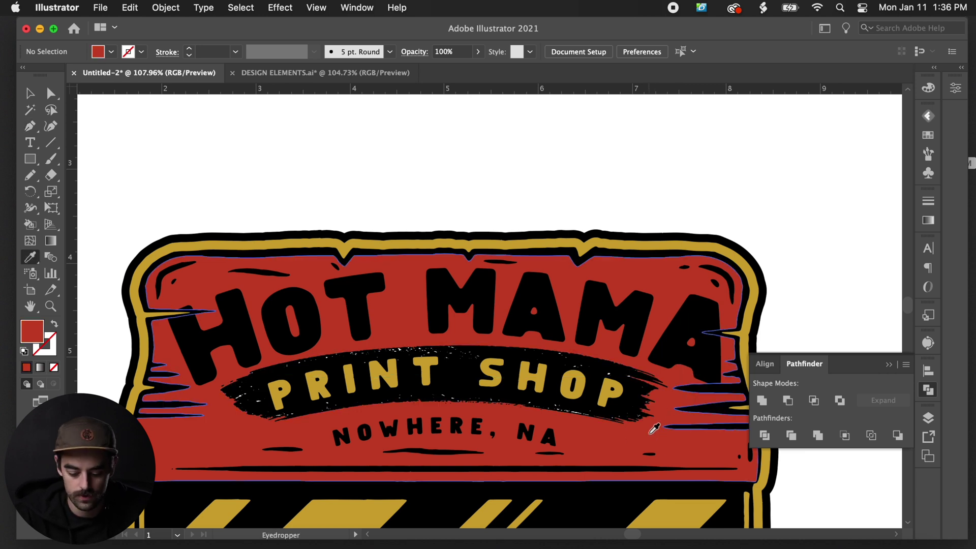
pyautogui.press('p')
pyautogui.click(597, 435)
pyautogui.click(652, 432)
pyautogui.click(679, 380)
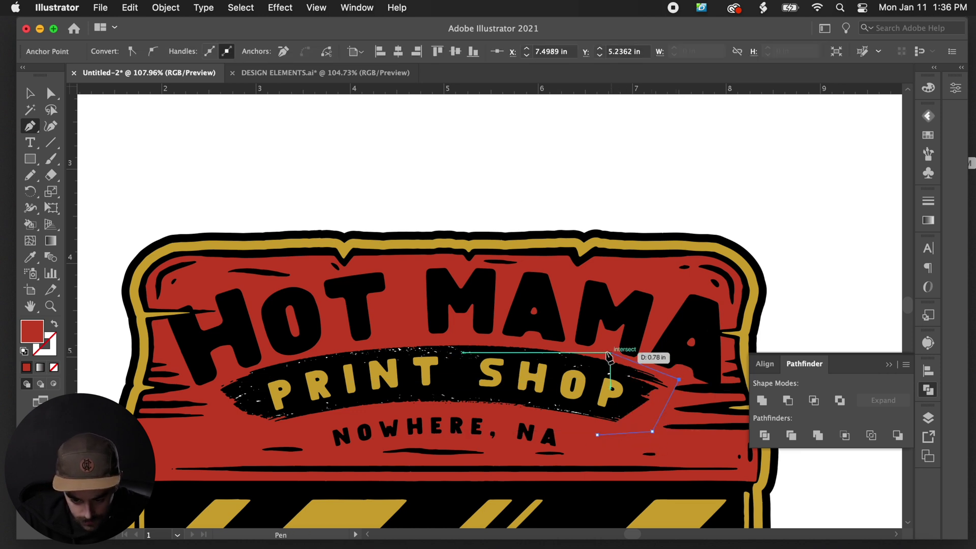
pyautogui.click(578, 344)
# Step: Trace the outline around the banner's left end and bottom, closing the red shape
pyautogui.click(444, 332)
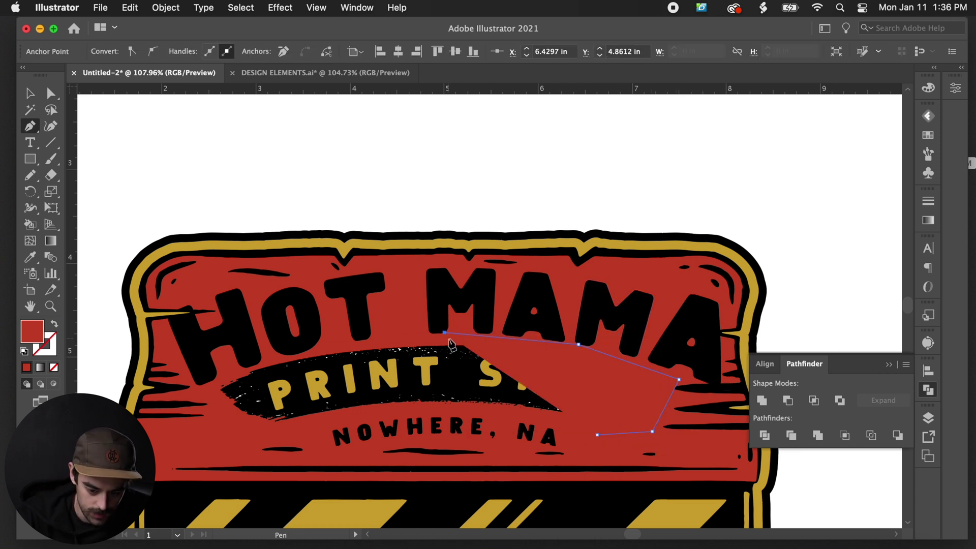
pyautogui.click(325, 345)
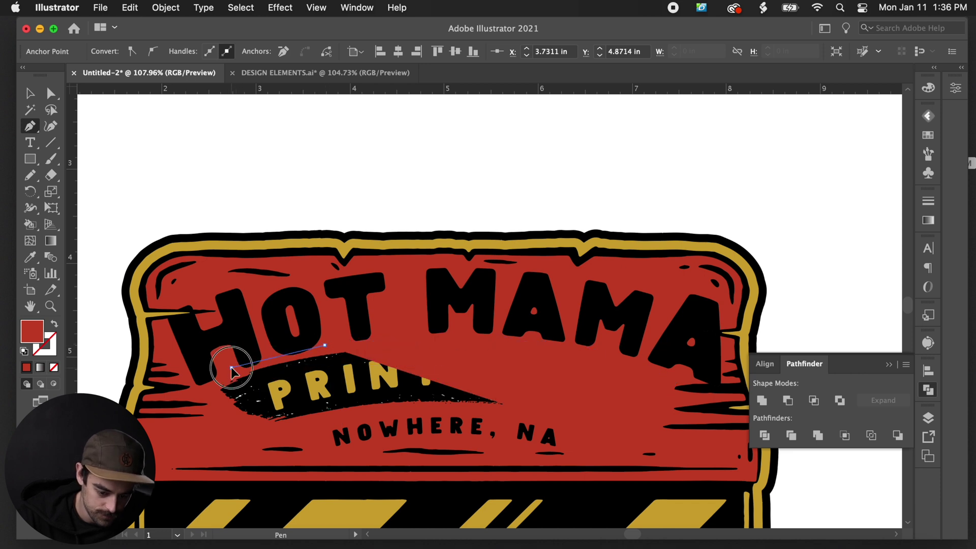
pyautogui.click(232, 366)
pyautogui.click(209, 387)
pyautogui.click(233, 435)
pyautogui.click(315, 435)
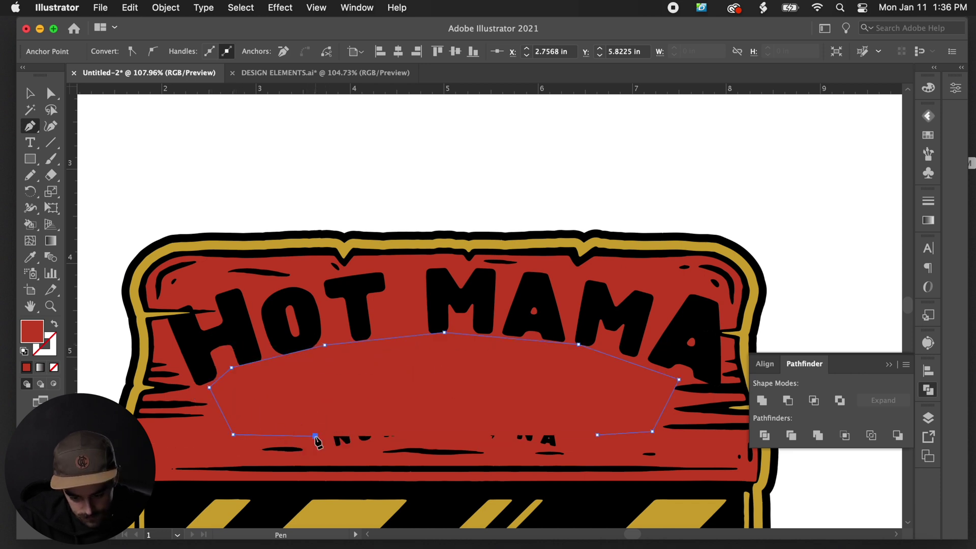
pyautogui.click(596, 435)
# Step: Send the red banner shape backward behind the PRINT SHOP lettering and brushstroke
pyautogui.press('a')
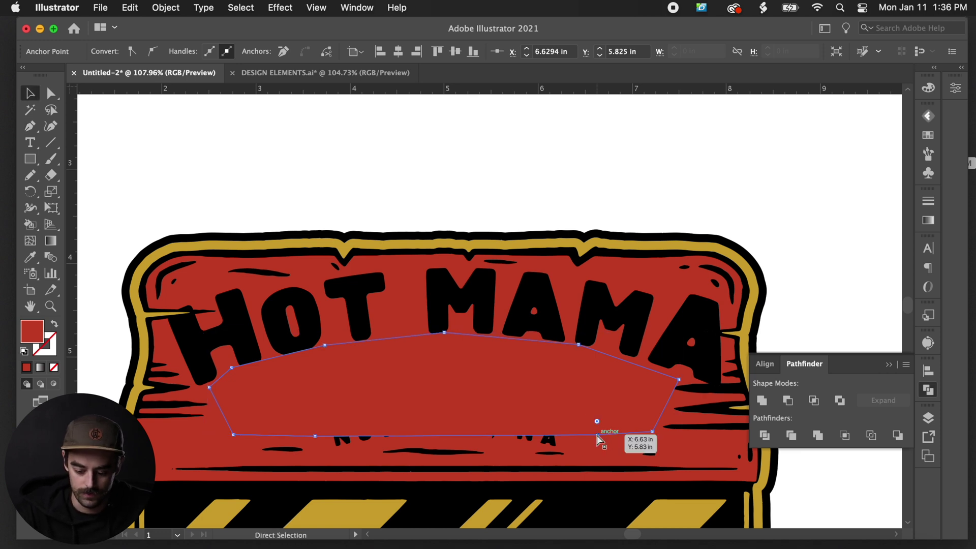
pyautogui.hotkey('ctrl', 'shift', '[')
pyautogui.press('v')
pyautogui.click(681, 459)
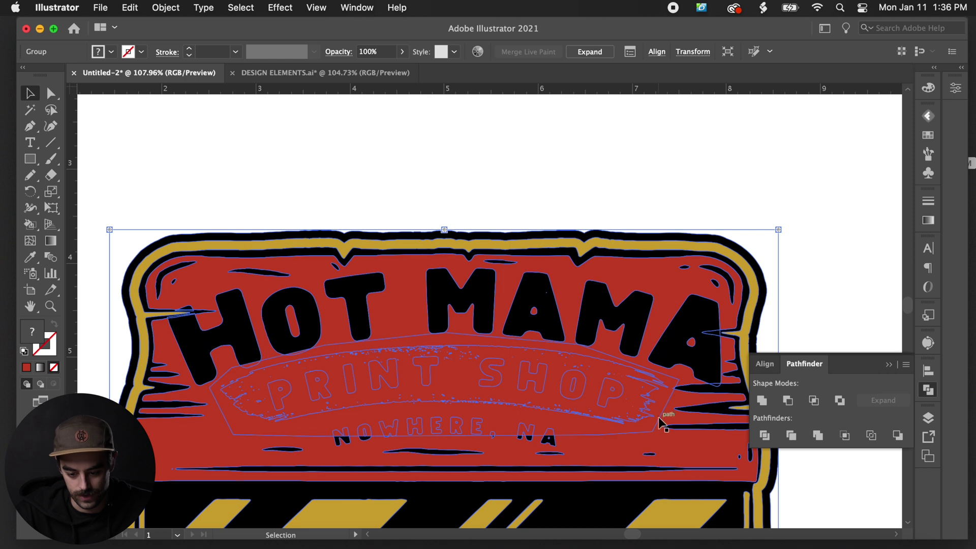
pyautogui.press('a')
pyautogui.click(569, 424)
pyautogui.hotkey('ctrl', 'shift', '[')
pyautogui.press('v')
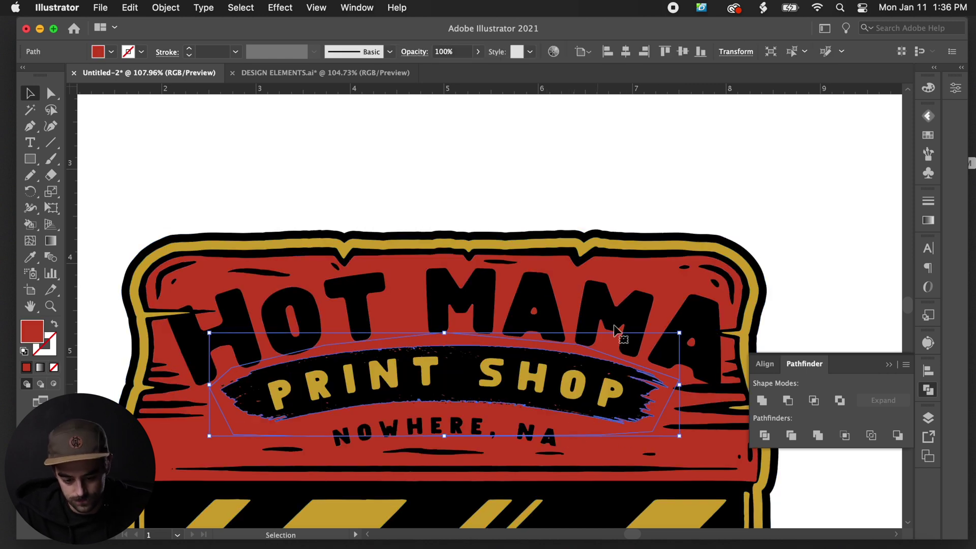
pyautogui.click(530, 201)
# Step: Close the Pathfinder panel to clear the view
pyautogui.scroll(-5, 530, 201)
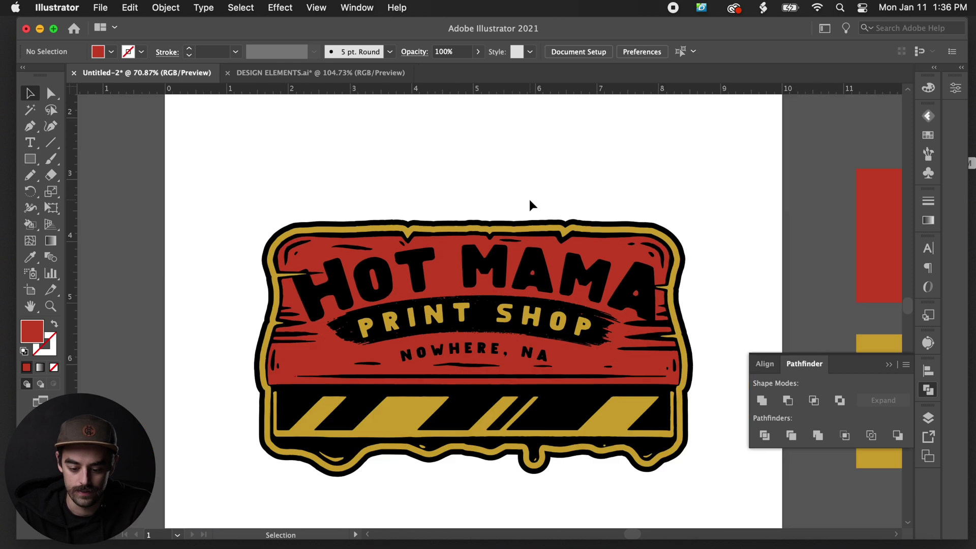
pyautogui.scroll(6, 529, 201)
pyautogui.scroll(-3, 529, 201)
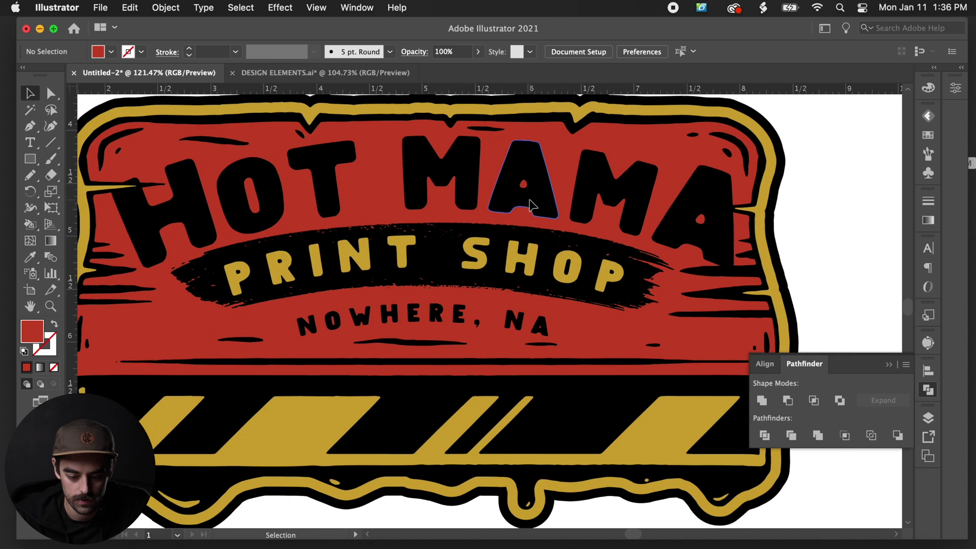
pyautogui.click(888, 364)
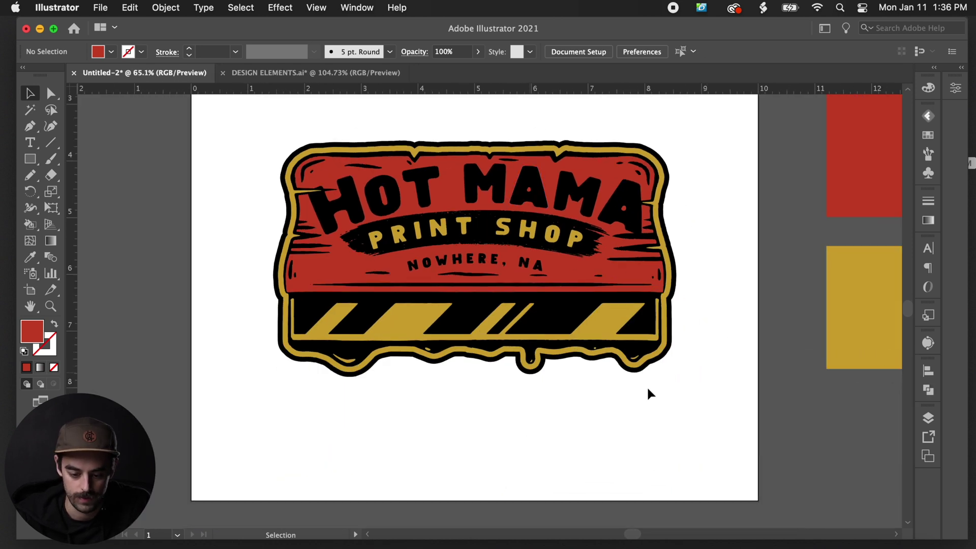
pyautogui.scroll(3, 574, 404)
pyautogui.hscroll(-1, 573, 404)
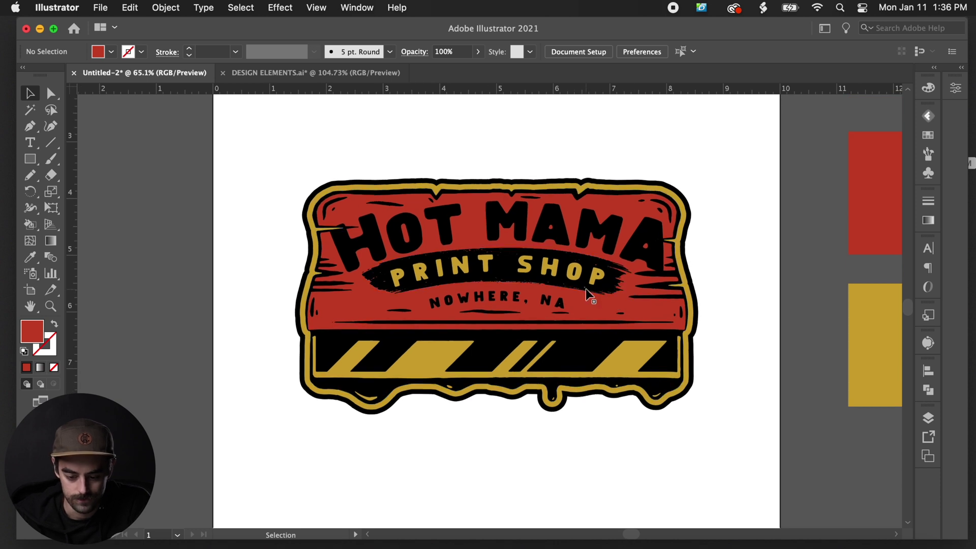
# Step: Select the whole badge and nudge it slightly up on the artboard
pyautogui.moveTo(697, 459); pyautogui.dragTo(214, 139)
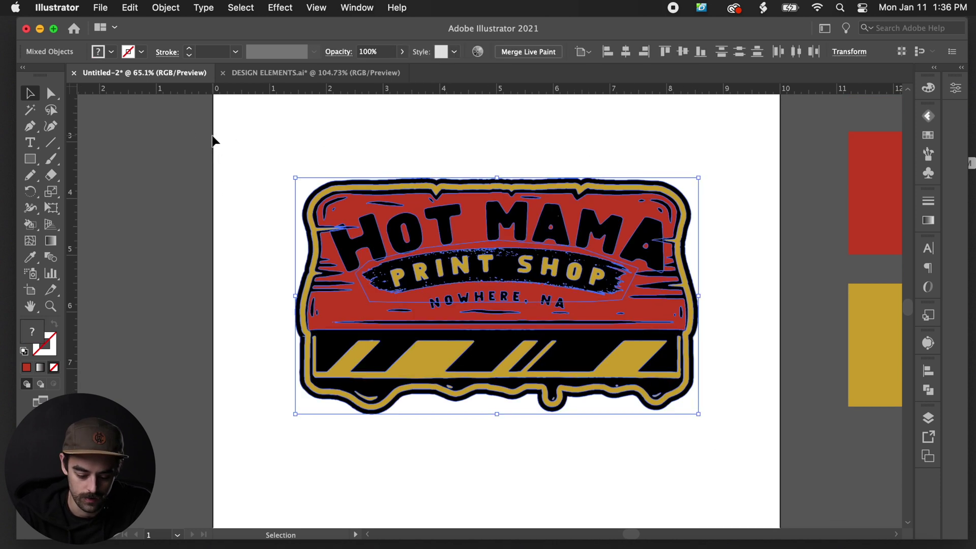
pyautogui.press('v')
pyautogui.click(568, 147)
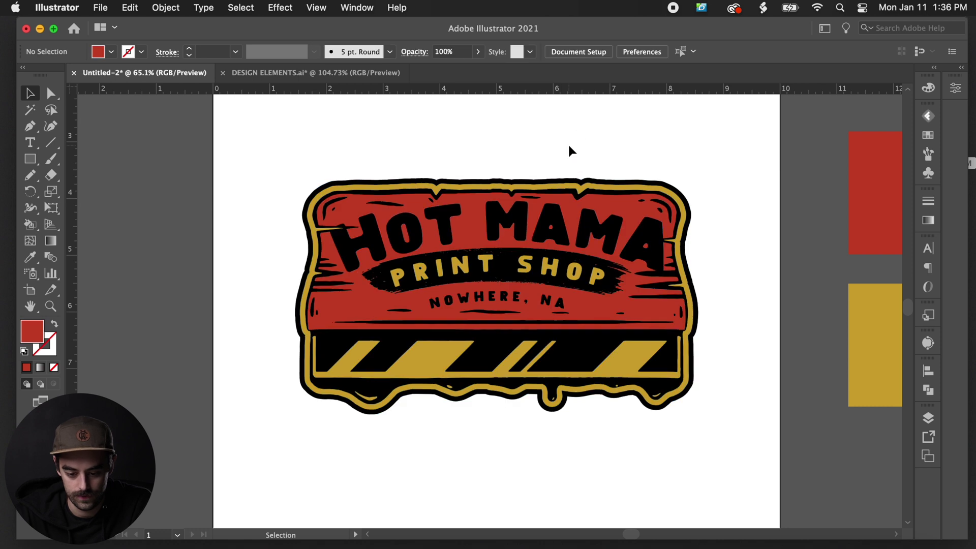
pyautogui.moveTo(597, 239)
pyautogui.mouseDown()
pyautogui.moveTo(374, 200)
pyautogui.moveTo(508, 231)
pyautogui.moveTo(305, 282)
pyautogui.moveTo(268, 281)
pyautogui.moveTo(725, 236)
pyautogui.moveTo(642, 218)
pyautogui.moveTo(616, 233)
pyautogui.moveTo(598, 229)
pyautogui.mouseUp()
pyautogui.click(621, 148)
pyautogui.scroll(-5, 620, 148)
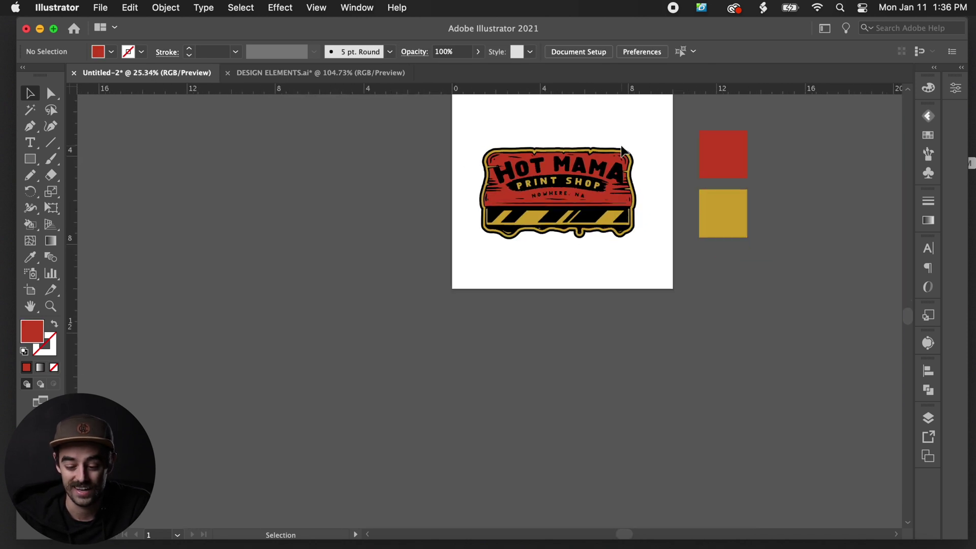
pyautogui.scroll(3, 621, 149)
pyautogui.scroll(-1, 621, 149)
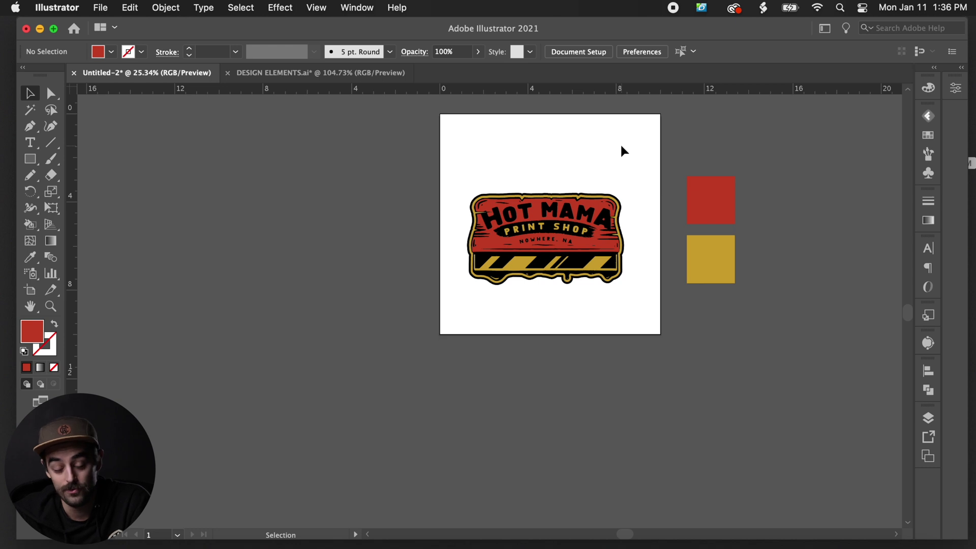
pyautogui.scroll(3, 621, 149)
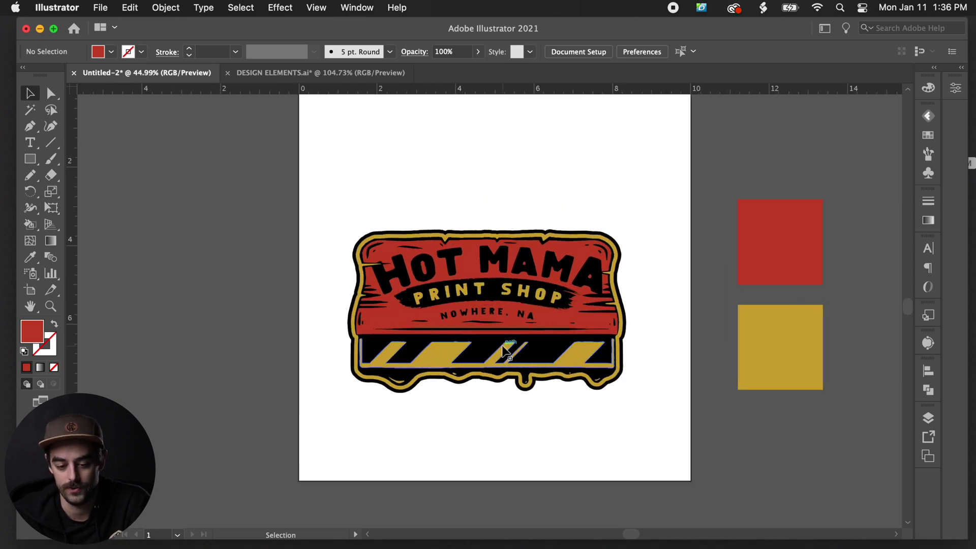
# Step: Bring the DESIGN ELEMENTS.ai document to the front
pyautogui.click(318, 73)
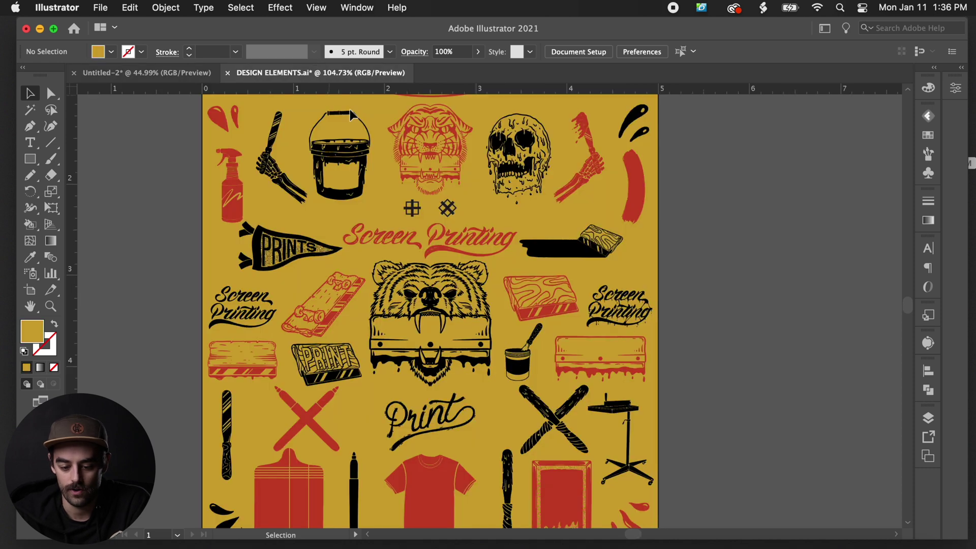
pyautogui.scroll(-2, 337, 310)
pyautogui.scroll(5, 337, 309)
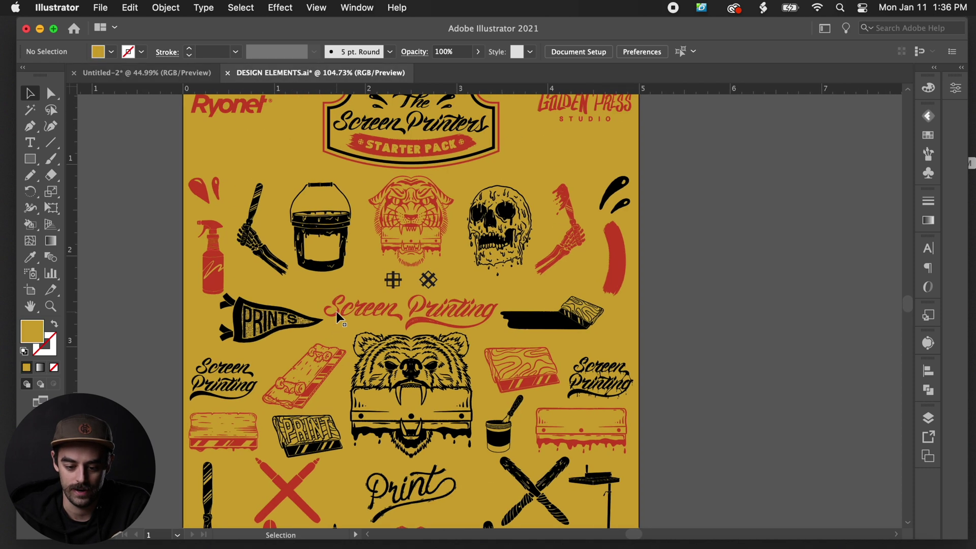